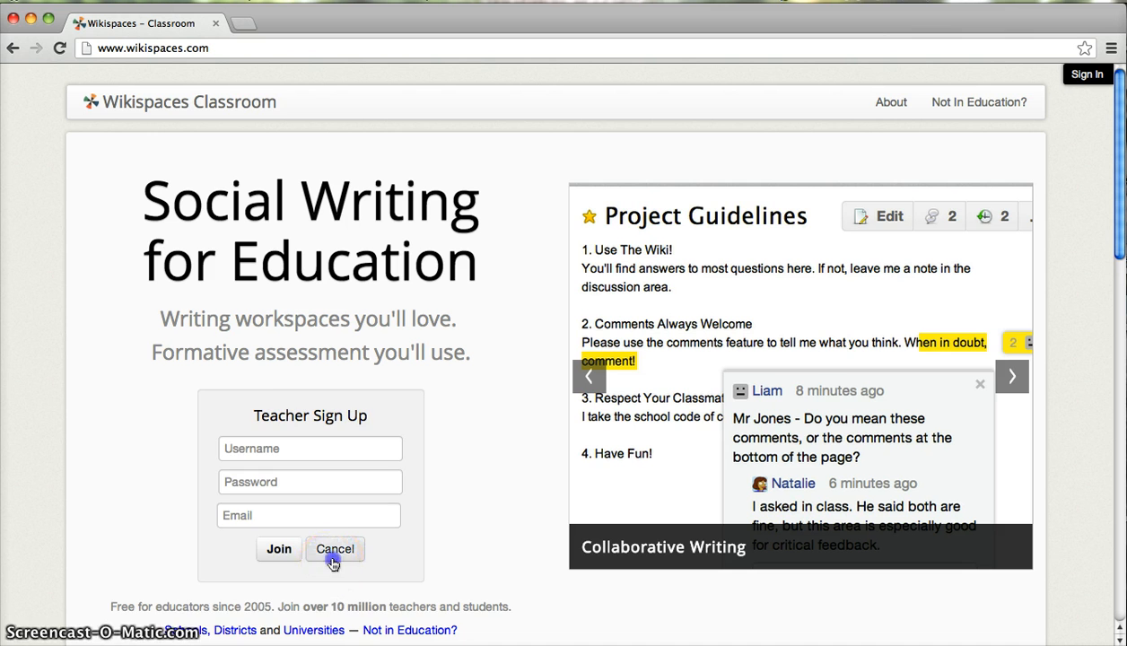
# Cancel the teacher sign-up form and sign in as an existing member with the account username and password
pyautogui.click(331, 553)
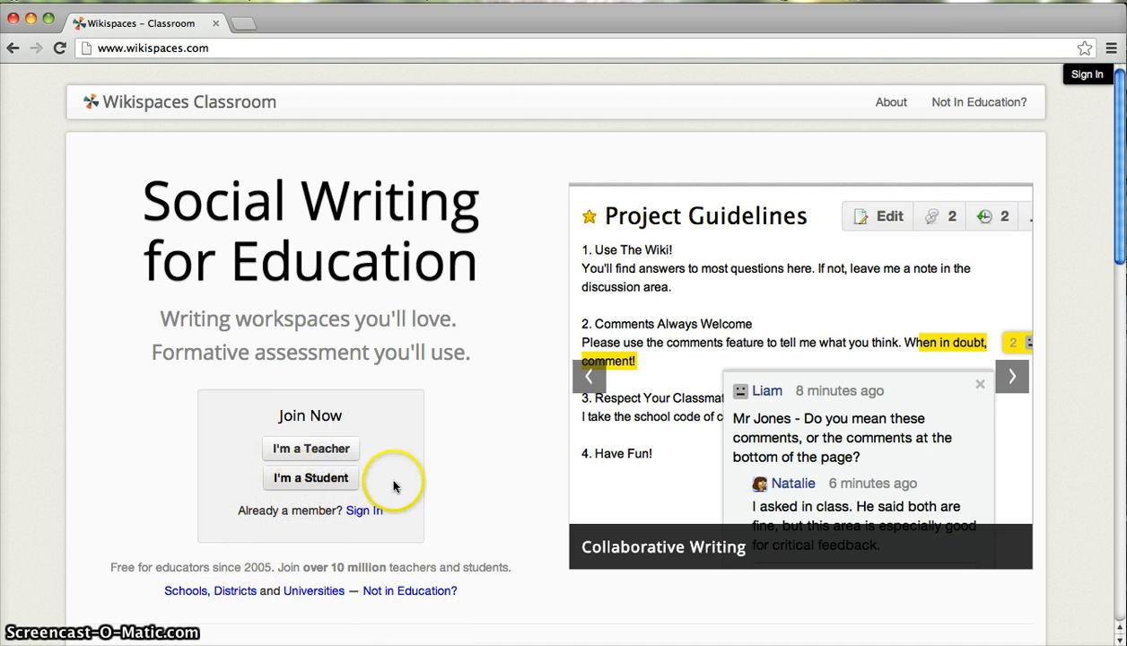
pyautogui.click(362, 512)
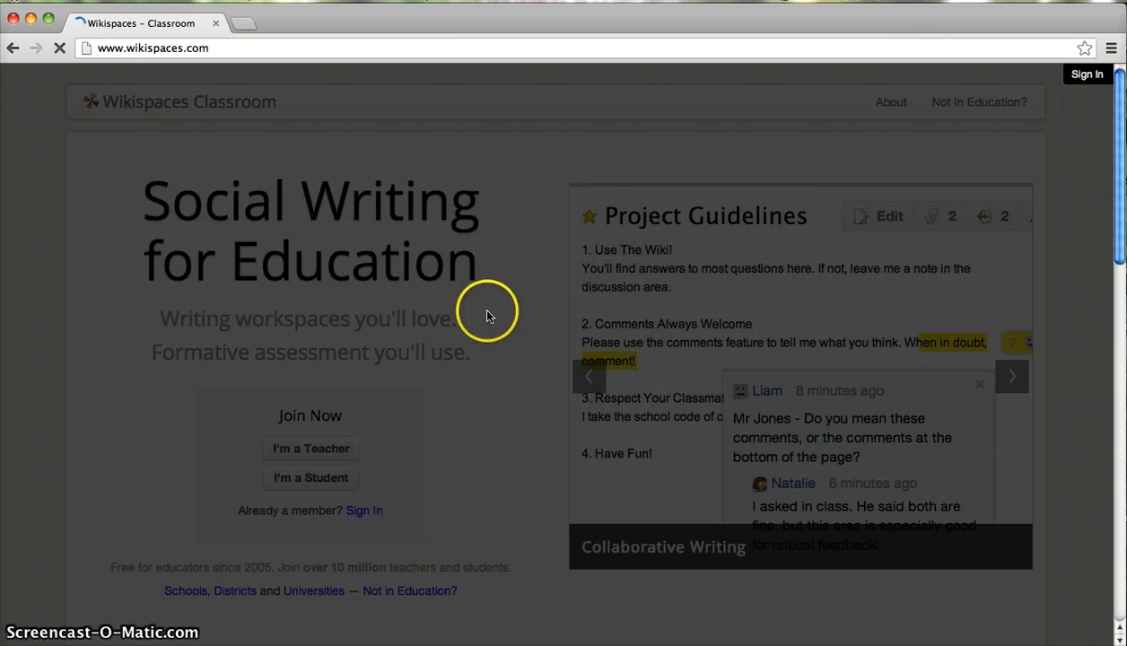
pyautogui.click(473, 263)
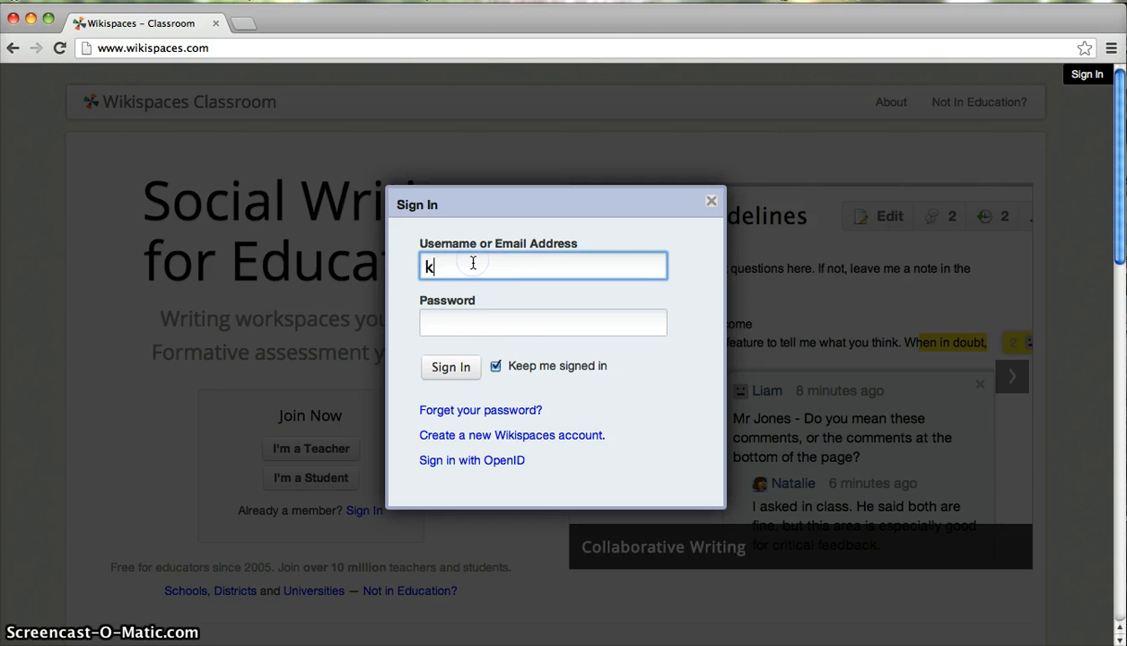
pyautogui.press('Tab')
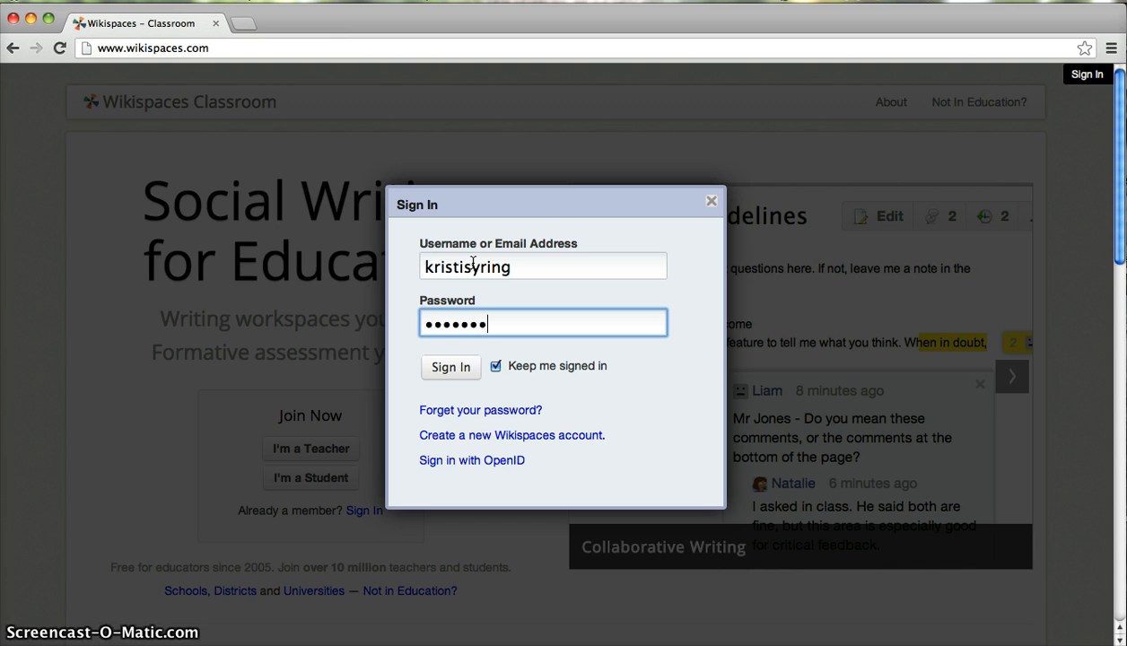
pyautogui.click(459, 369)
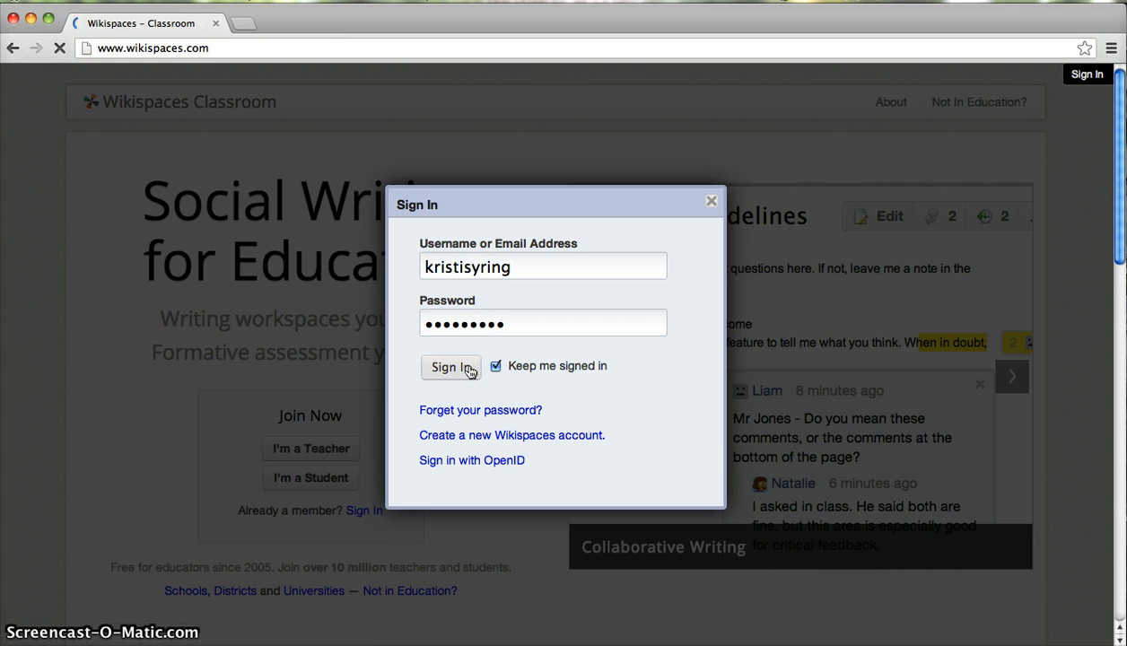
pyautogui.click(413, 423)
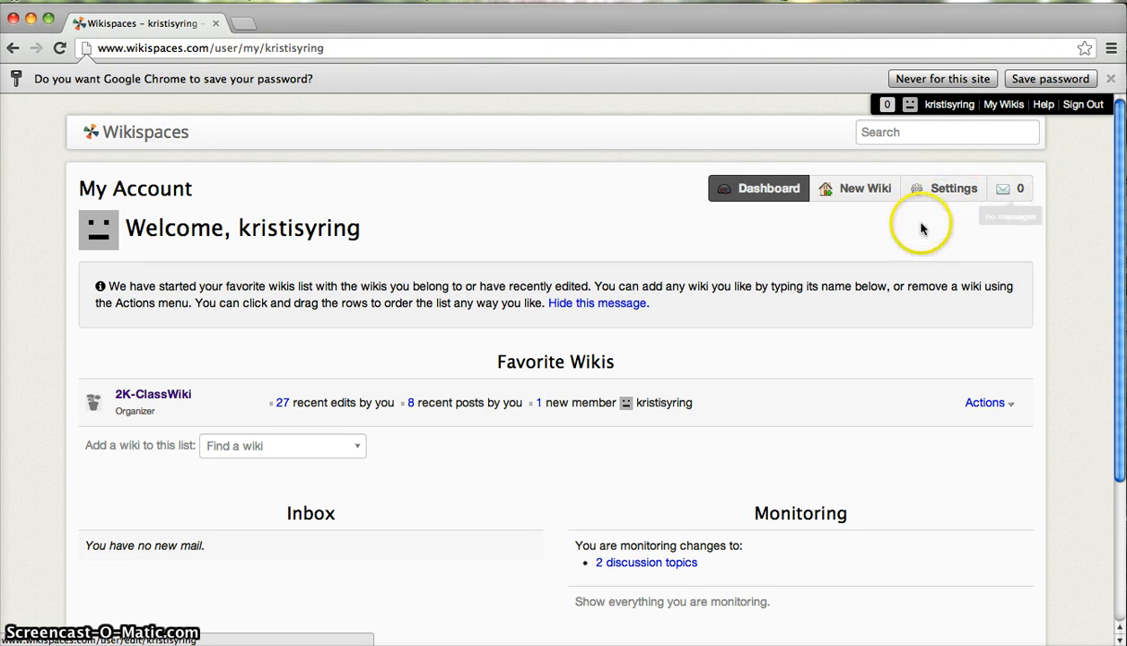
# Open the 2K-ClassWiki and view the June 27 Sustainability event from its calendar, closing it without changes
pyautogui.click(1011, 108)
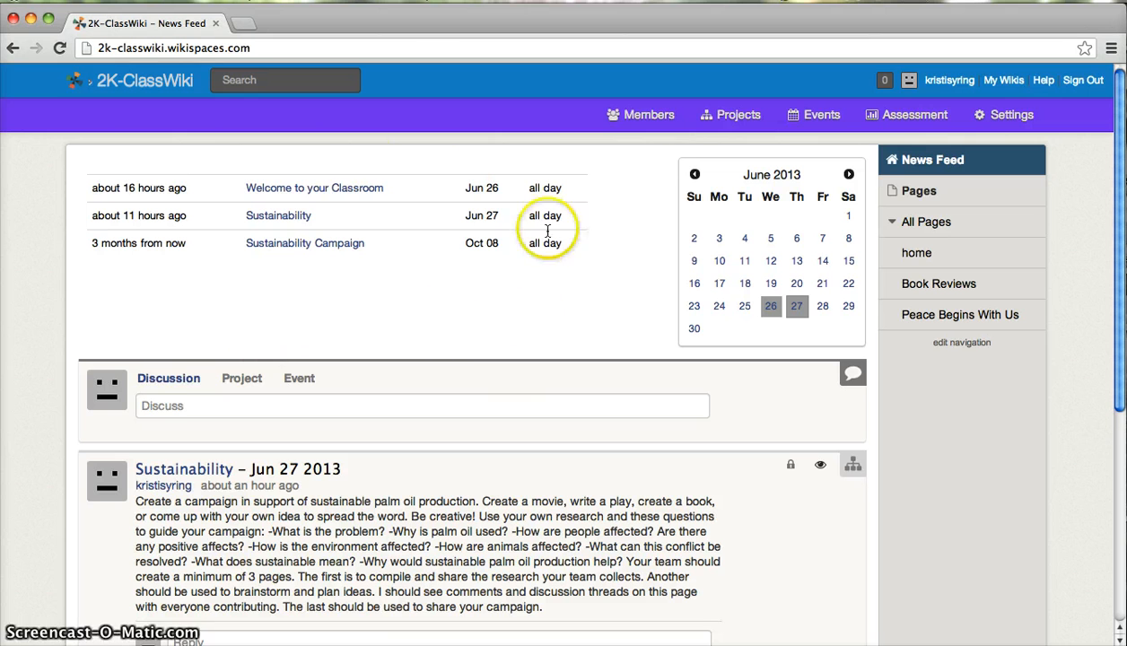
pyautogui.click(798, 307)
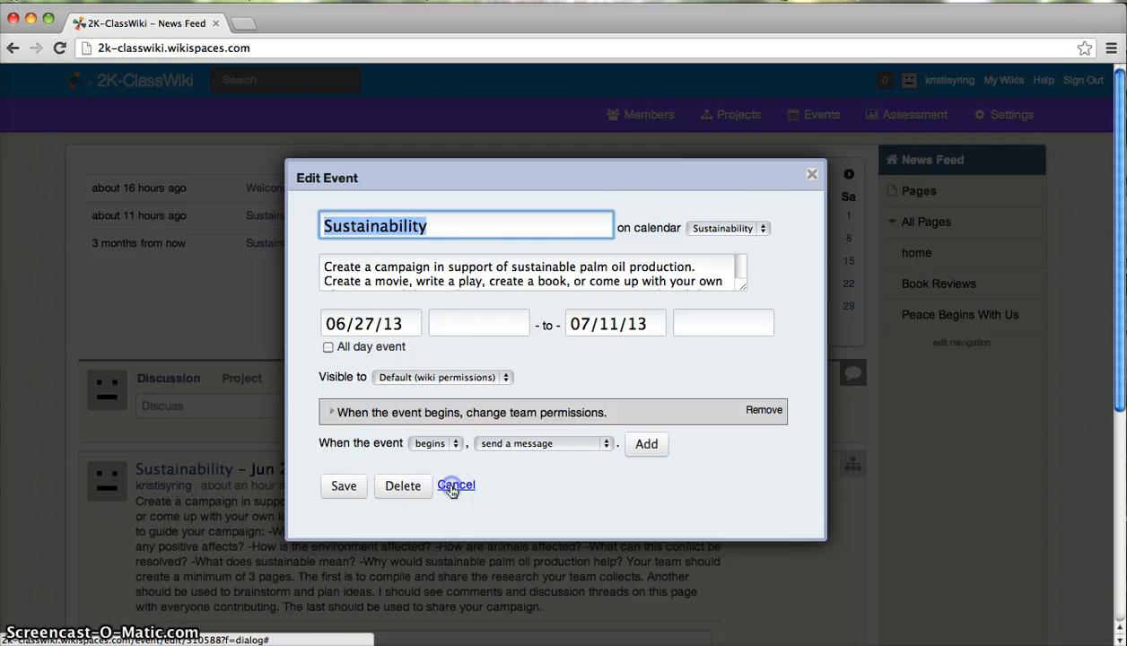
pyautogui.click(454, 486)
# Open the new discussion form in the news feed and review its audience choices, comment locking and reply monitoring options
pyautogui.scroll(-2, 285, 272)
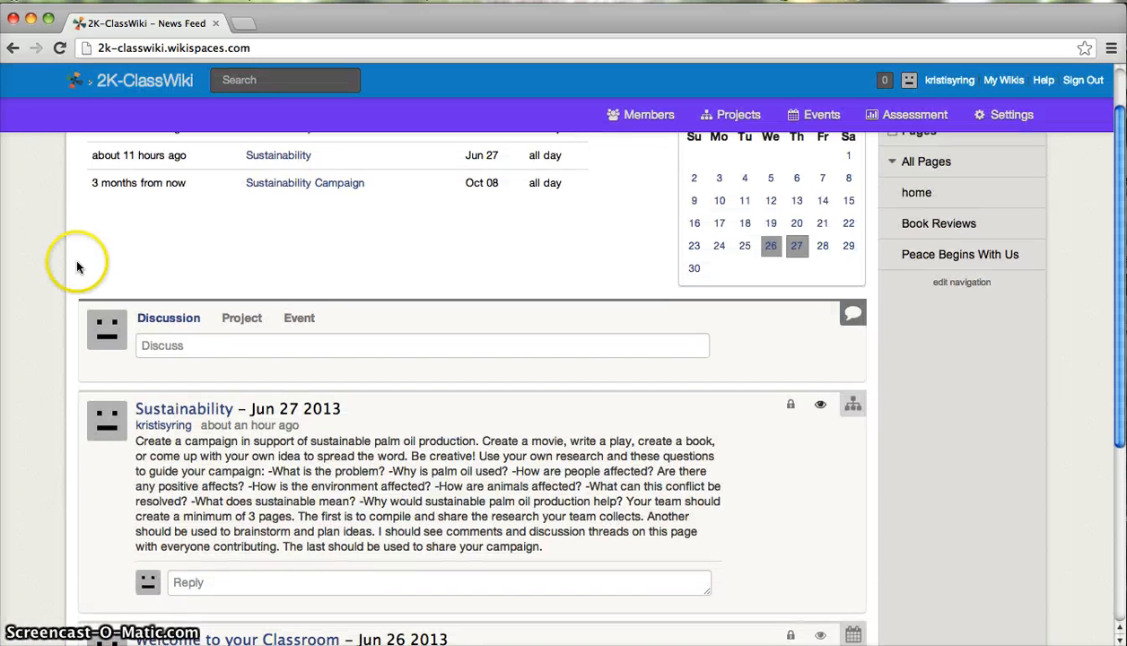
pyautogui.click(168, 329)
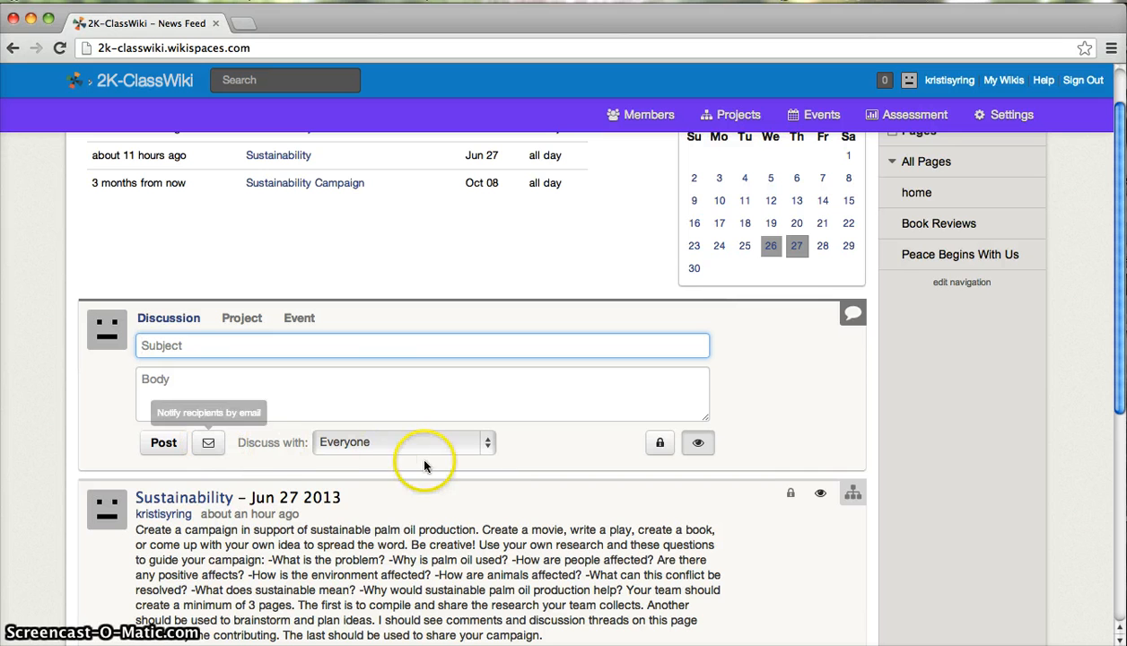
pyautogui.click(404, 444)
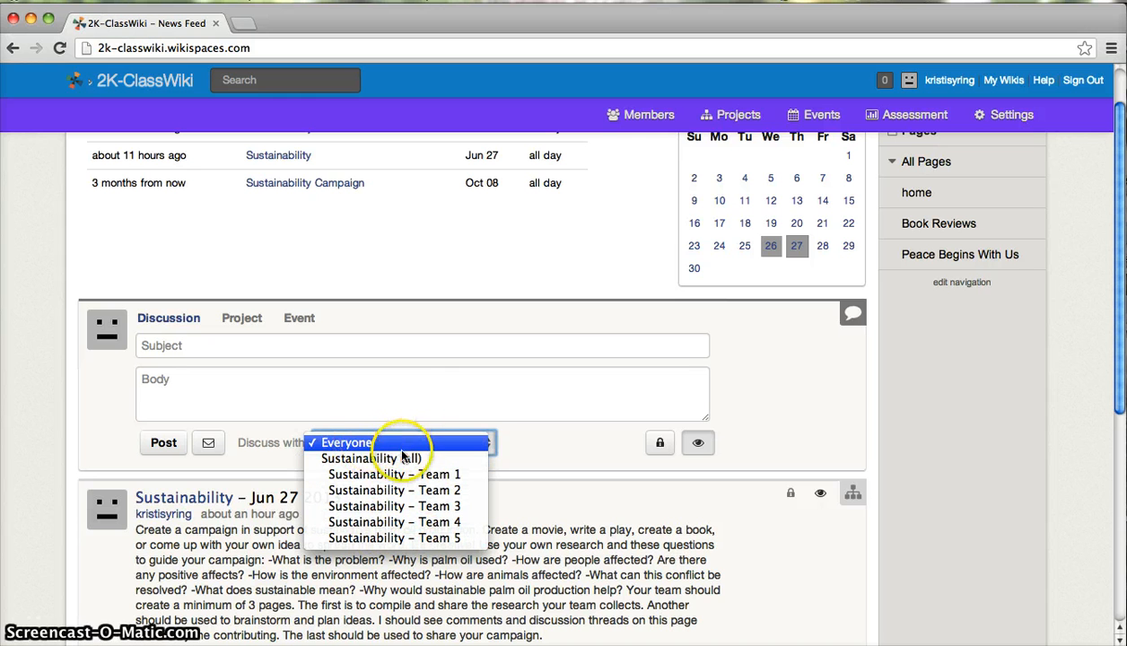
pyautogui.click(587, 451)
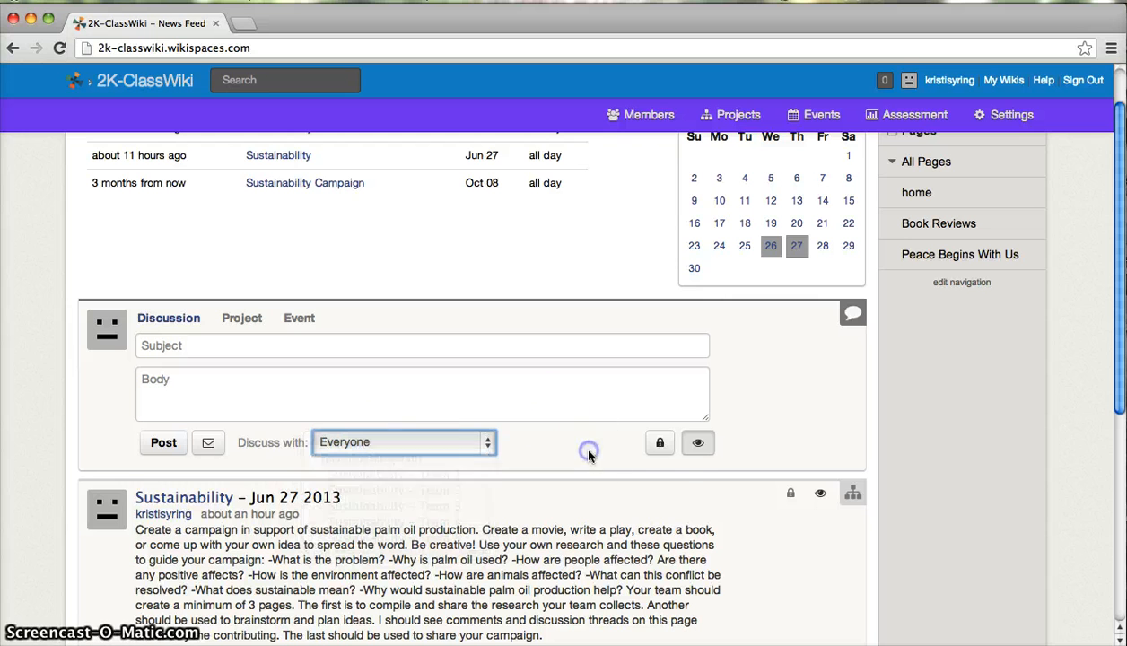
pyautogui.click(659, 447)
pyautogui.click(705, 456)
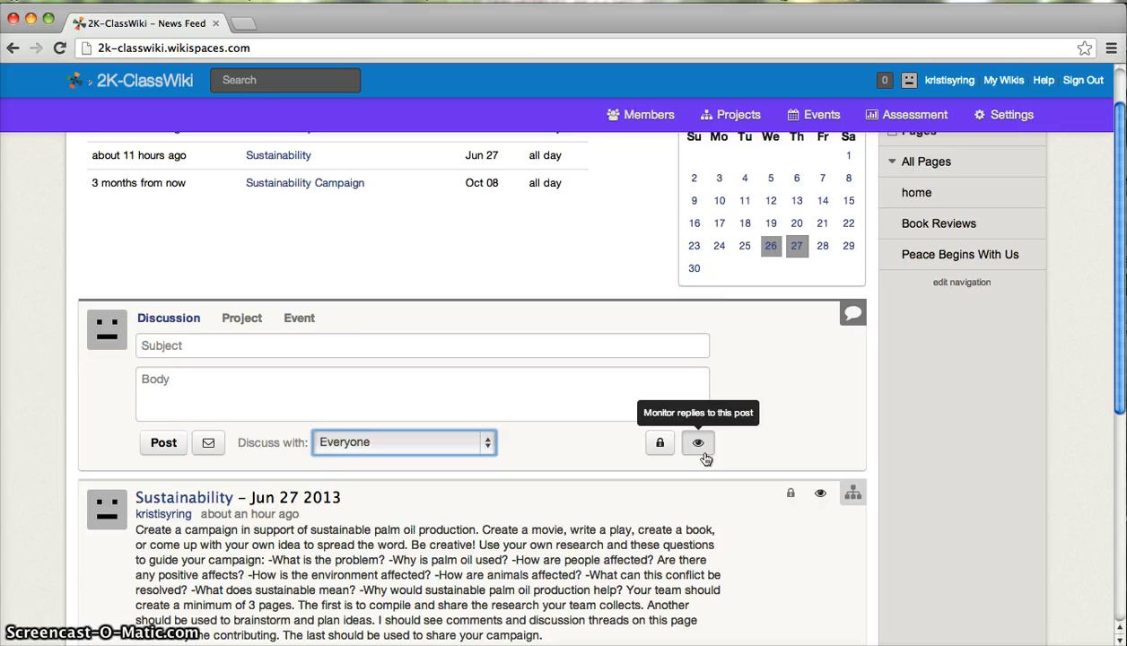
# Show the new project form and the new event form in the news feed to review their fields
pyautogui.click(249, 325)
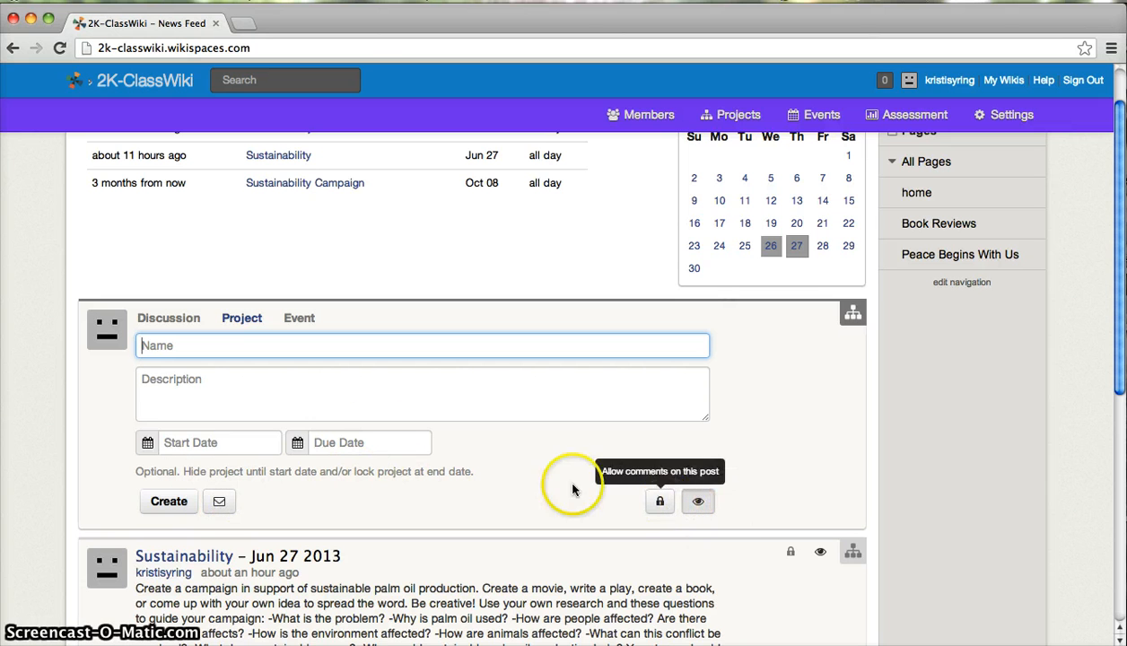
pyautogui.click(307, 320)
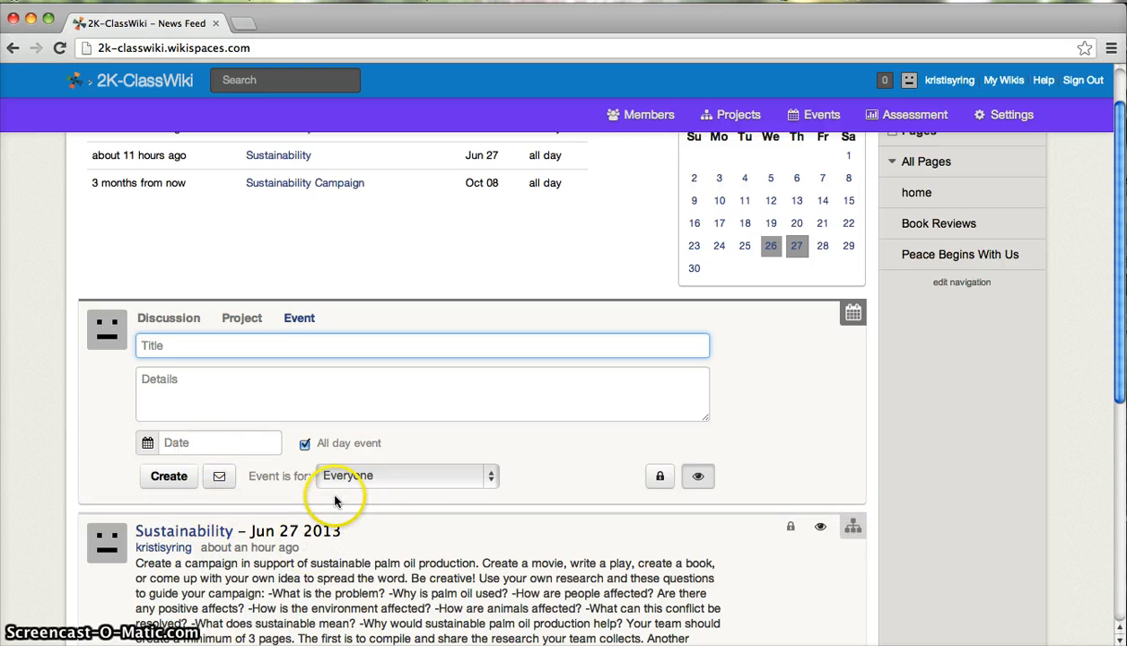
pyautogui.scroll(2, 405, 465)
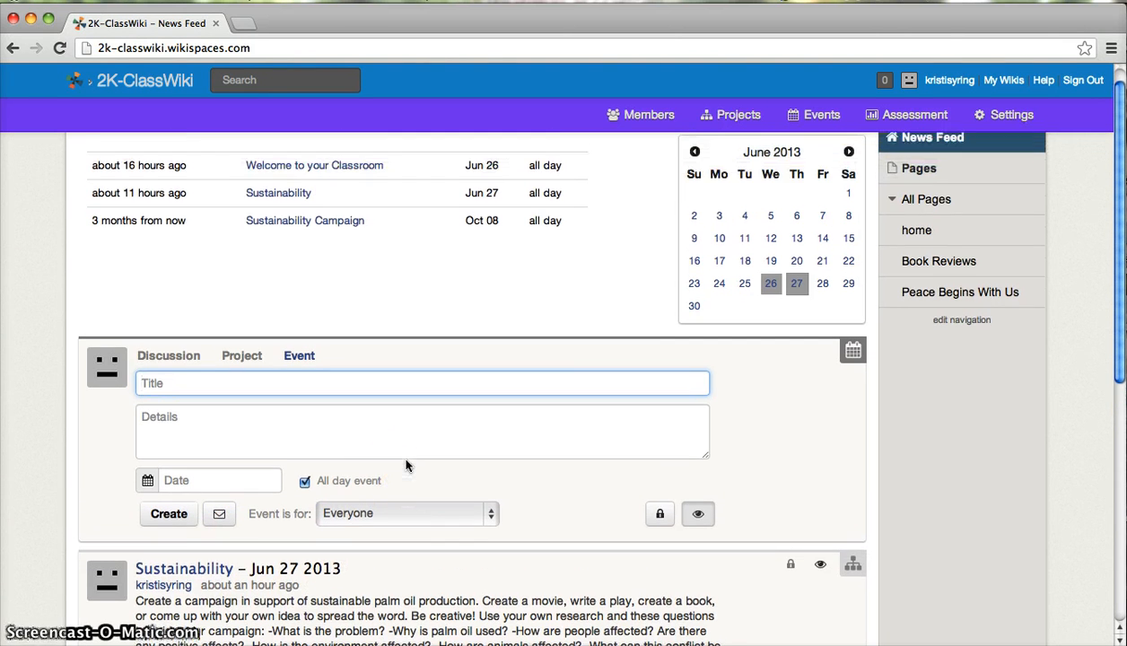
# Look through the news feed posts from Sustainability down to Introductions and return to the calendar overview
pyautogui.scroll(-2, 399, 472)
pyautogui.scroll(-4, 399, 472)
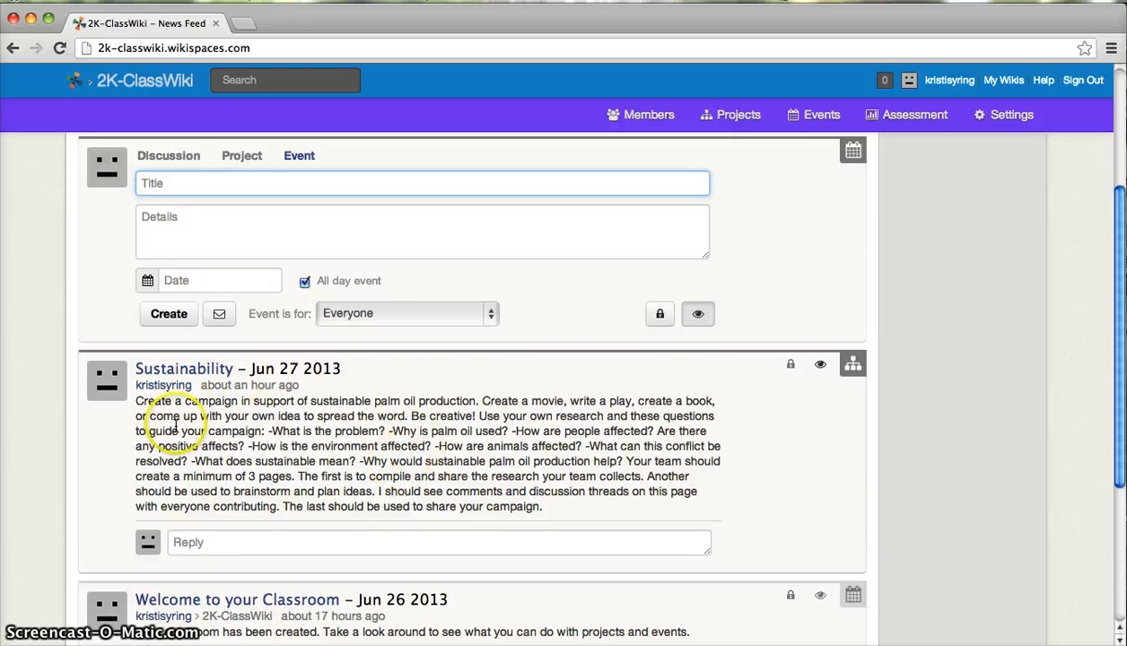
pyautogui.scroll(-5, 323, 422)
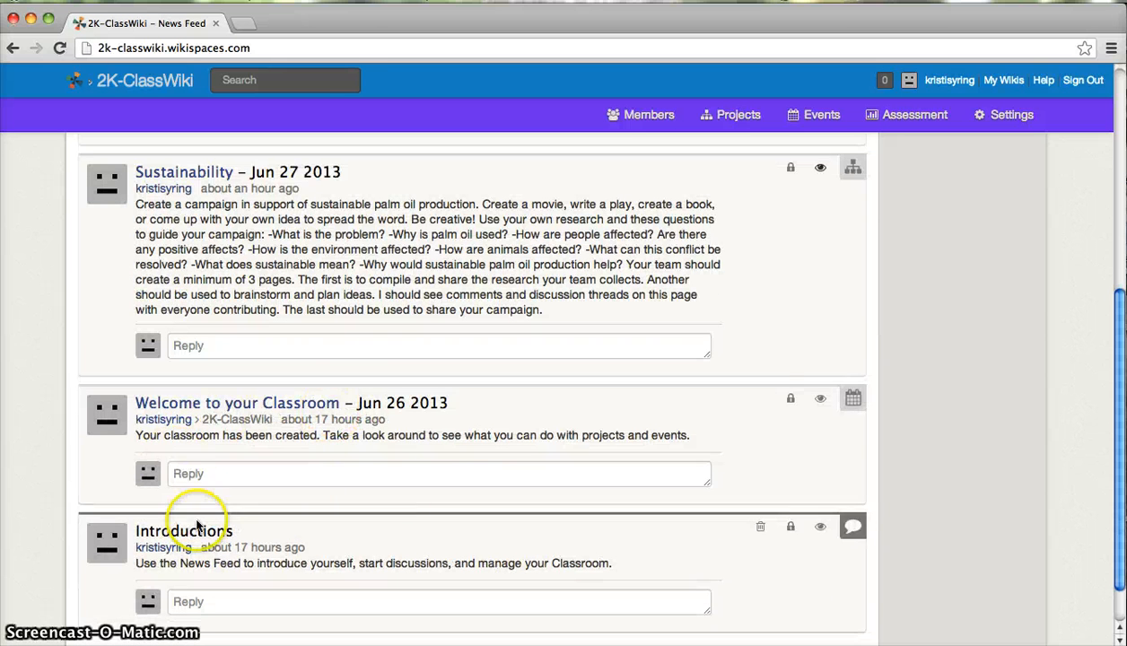
pyautogui.scroll(2, 341, 425)
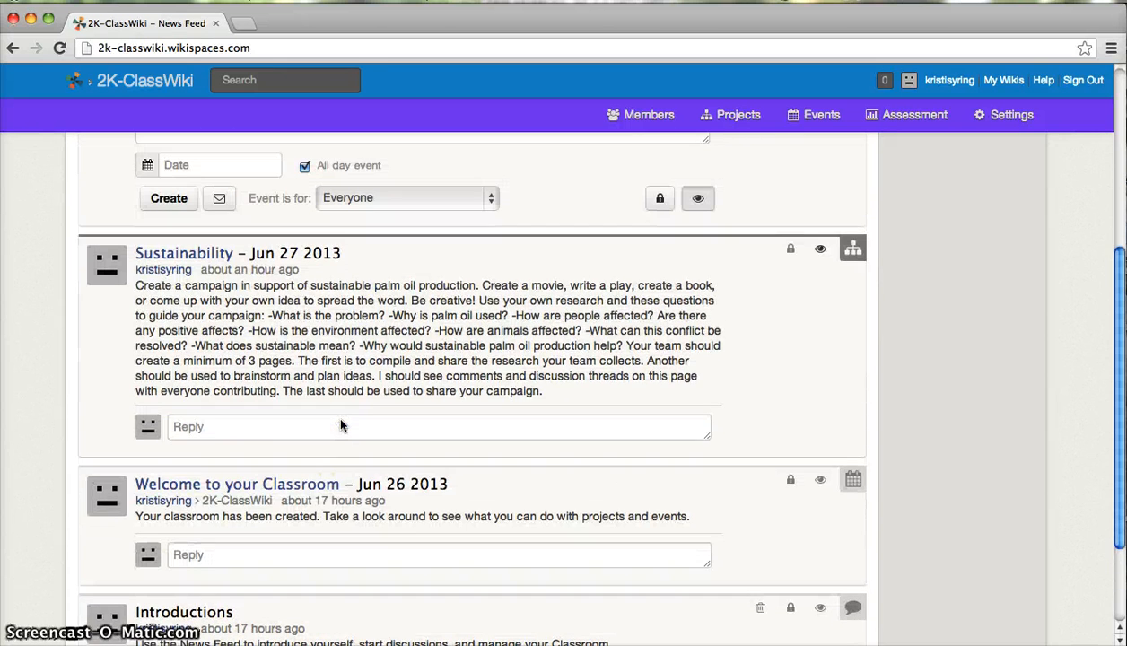
pyautogui.scroll(8, 342, 422)
pyautogui.scroll(-1, 317, 476)
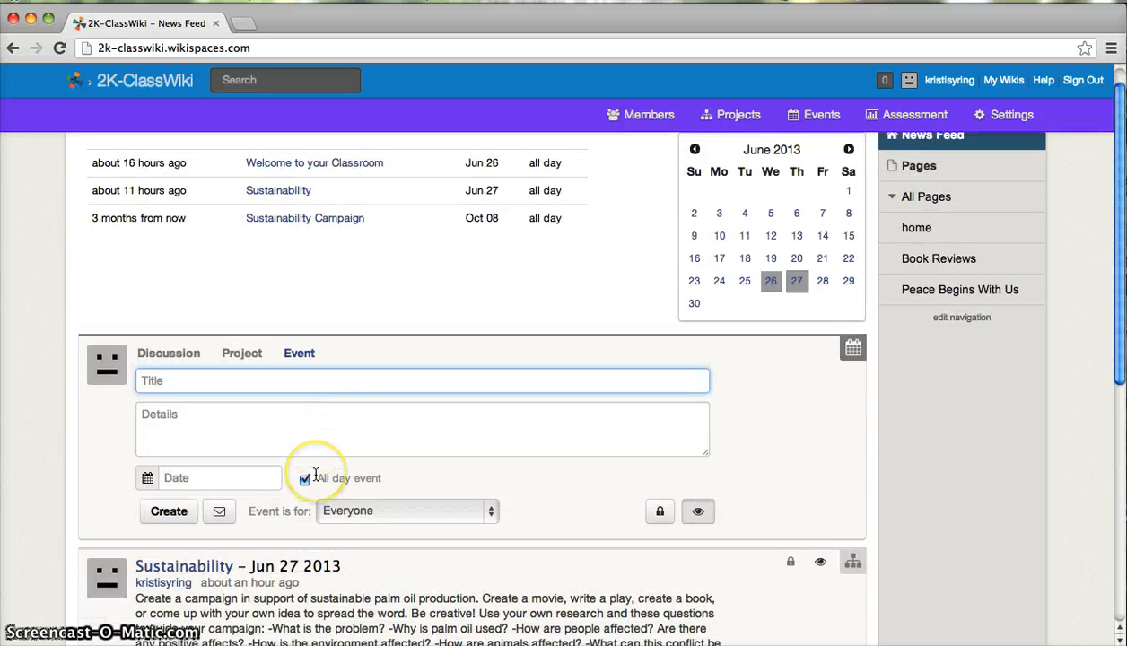
pyautogui.scroll(1, 316, 475)
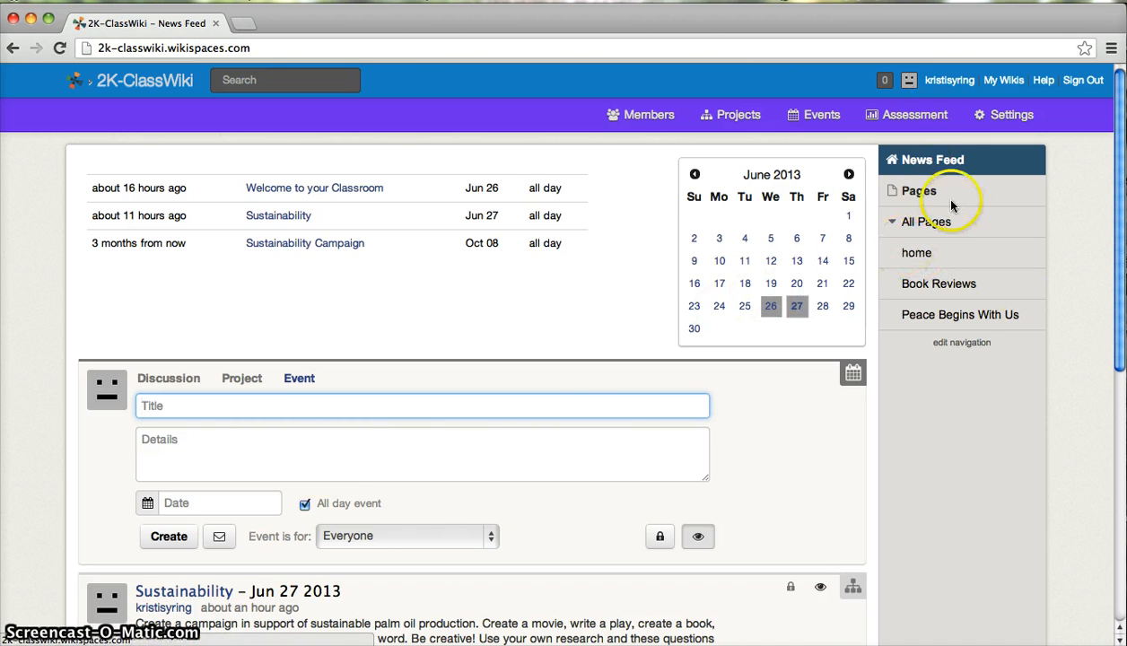
# Open the wiki's home page and read the welcome text, the attitudes poster and the 2K Wiki Contract section
pyautogui.click(917, 254)
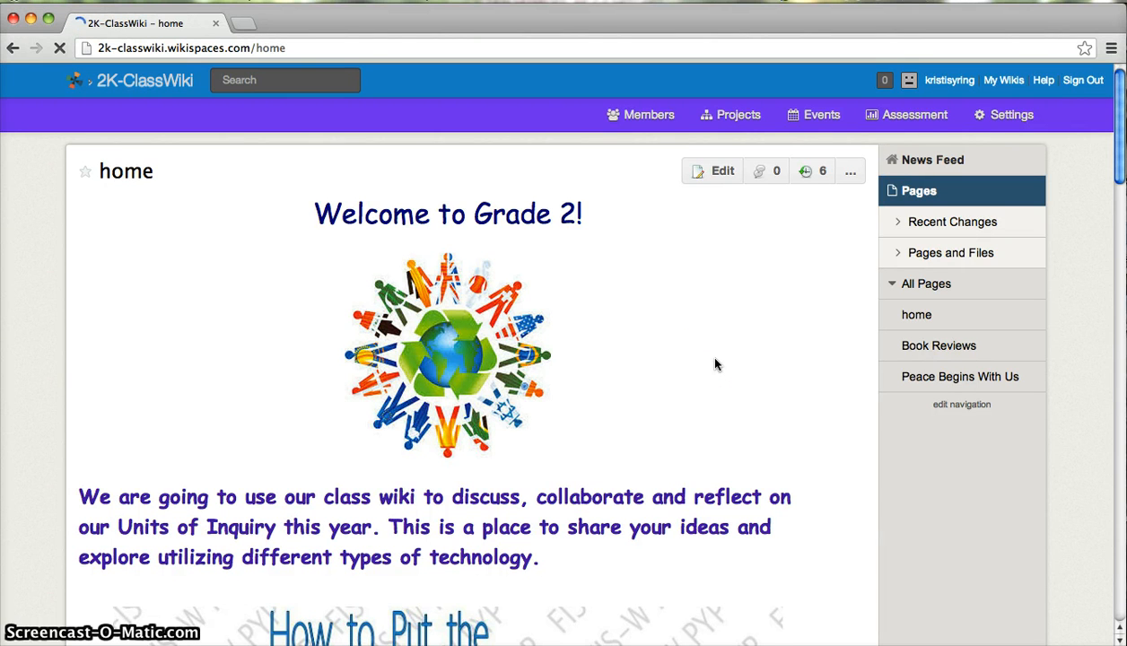
pyautogui.click(686, 378)
pyautogui.scroll(-2, 689, 378)
pyautogui.scroll(-3, 690, 377)
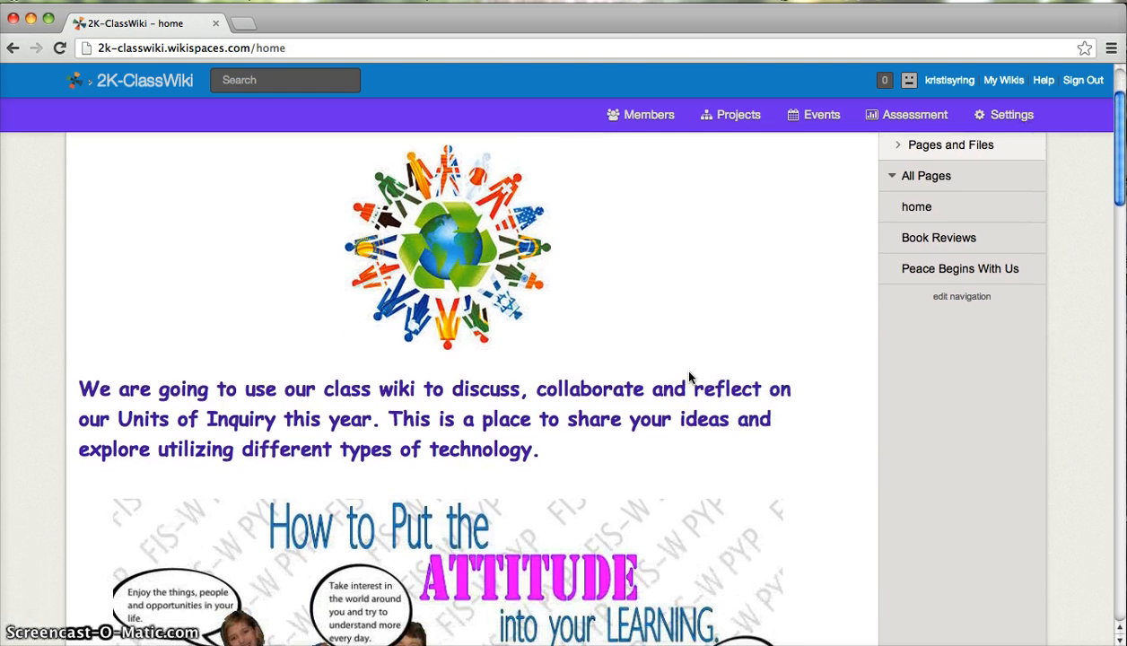
pyautogui.scroll(-5, 690, 377)
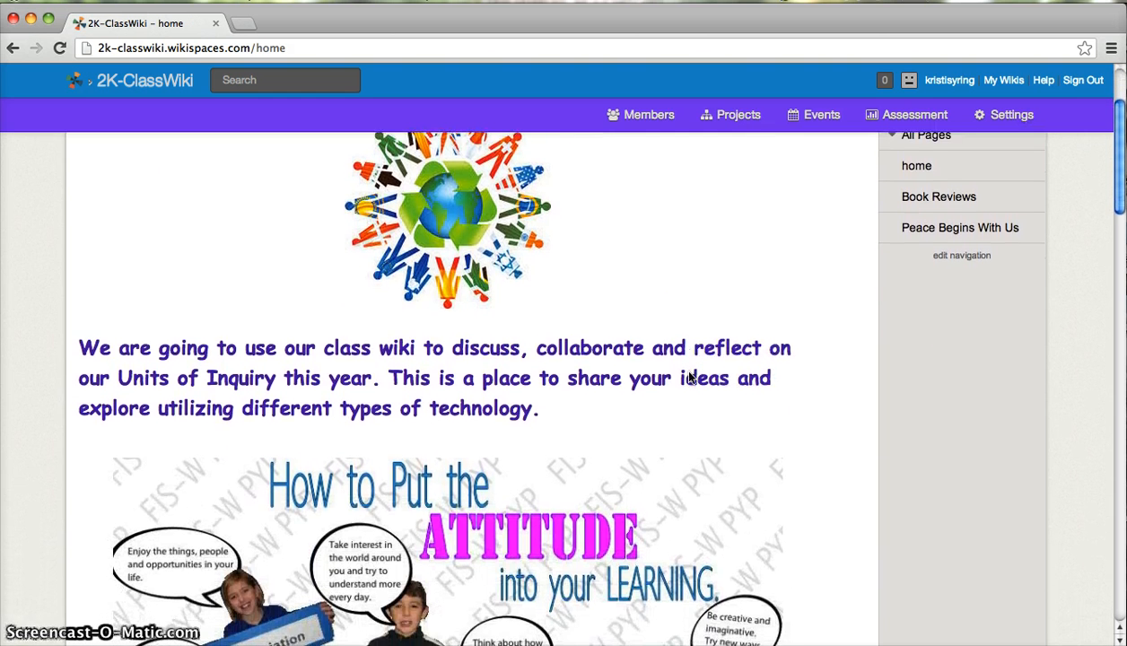
pyautogui.scroll(-5, 690, 377)
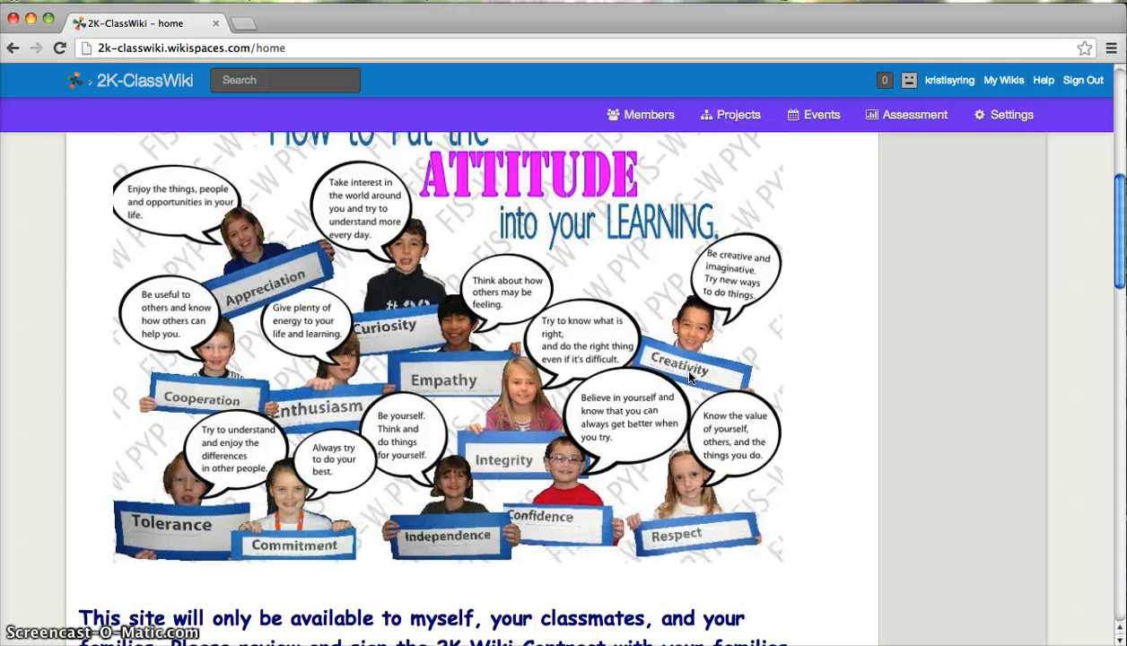
pyautogui.scroll(-2, 689, 378)
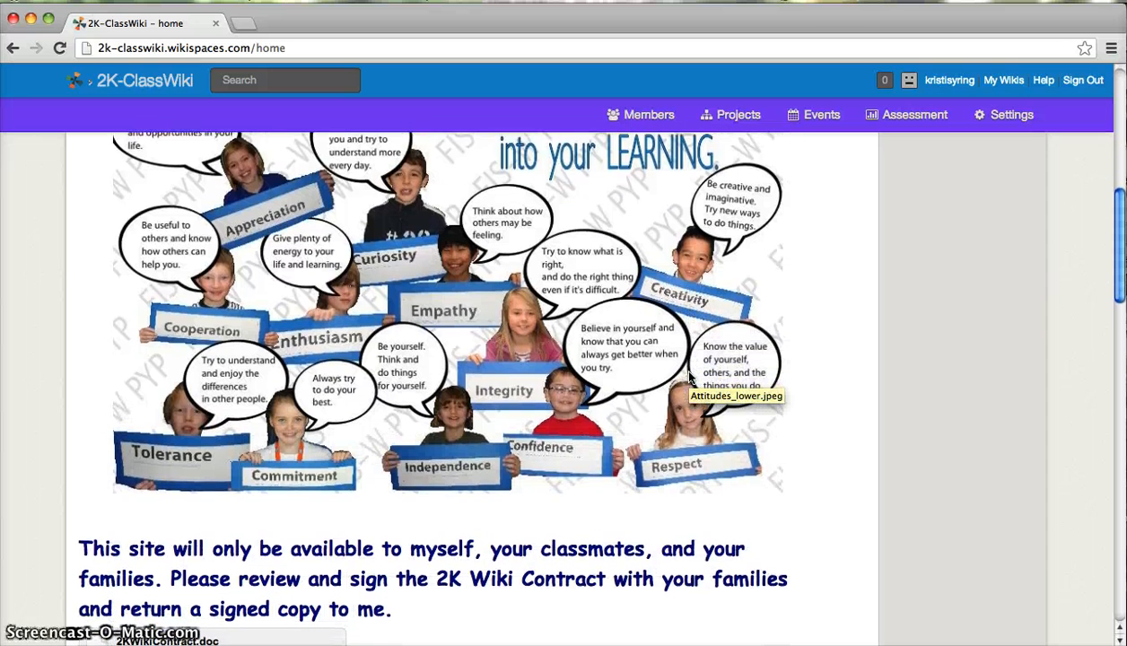
pyautogui.scroll(-1, 689, 377)
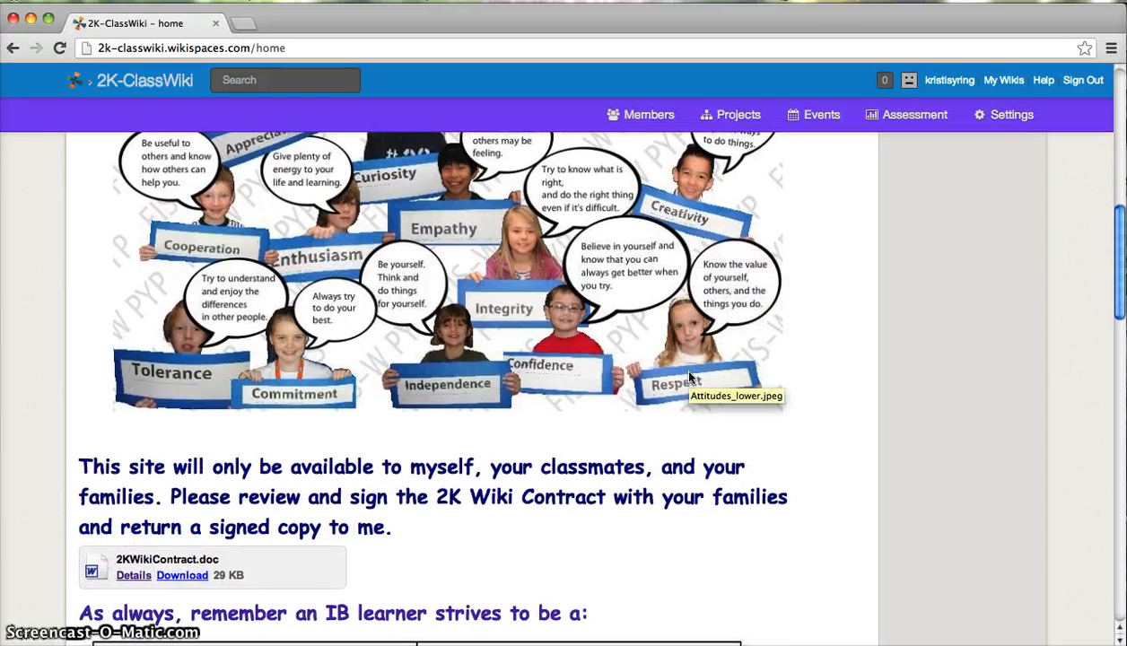
pyautogui.scroll(-1, 689, 378)
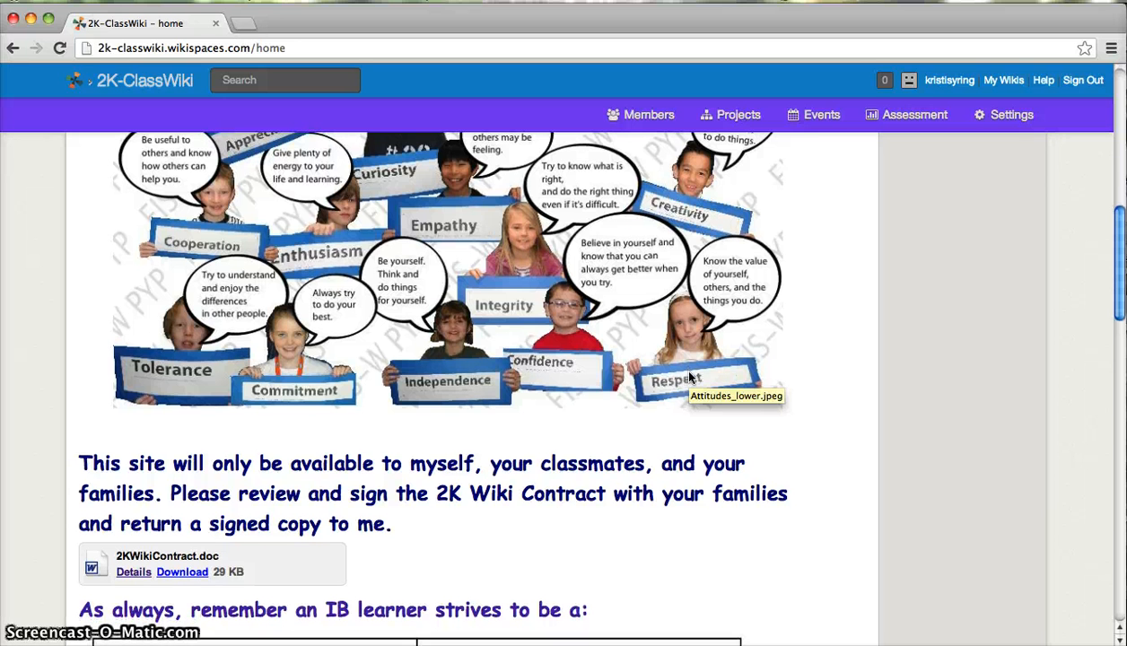
pyautogui.scroll(-1, 689, 378)
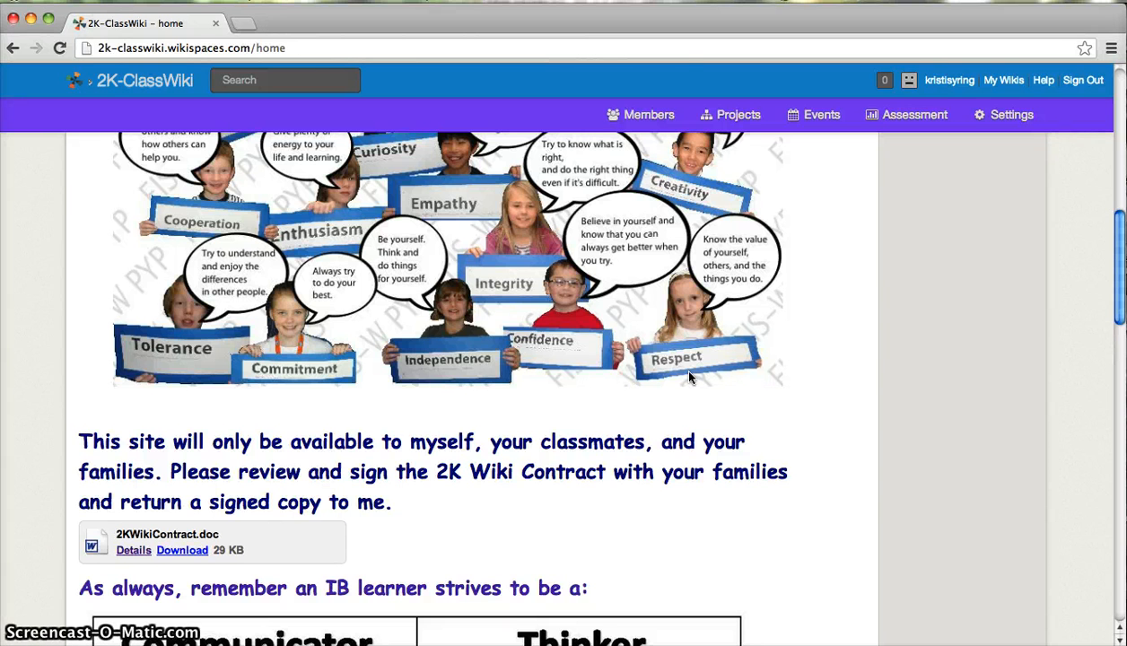
pyautogui.scroll(-1, 689, 377)
pyautogui.click(574, 333)
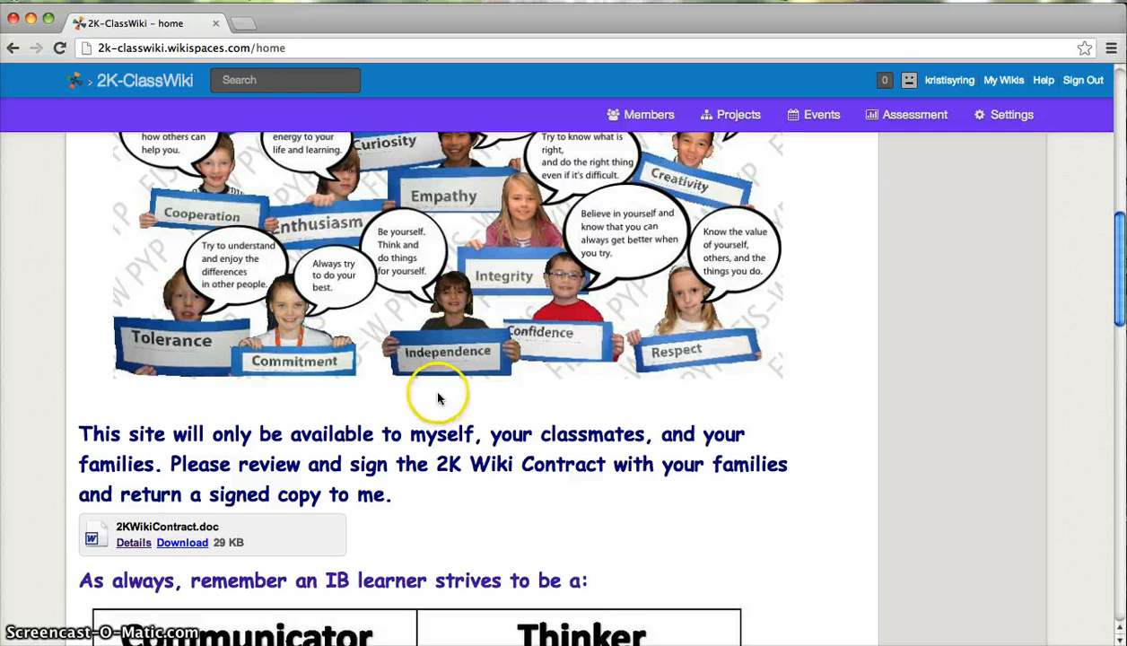
# Examine the IB learner profile charts on the home page down to the image source links
pyautogui.scroll(-4, 427, 402)
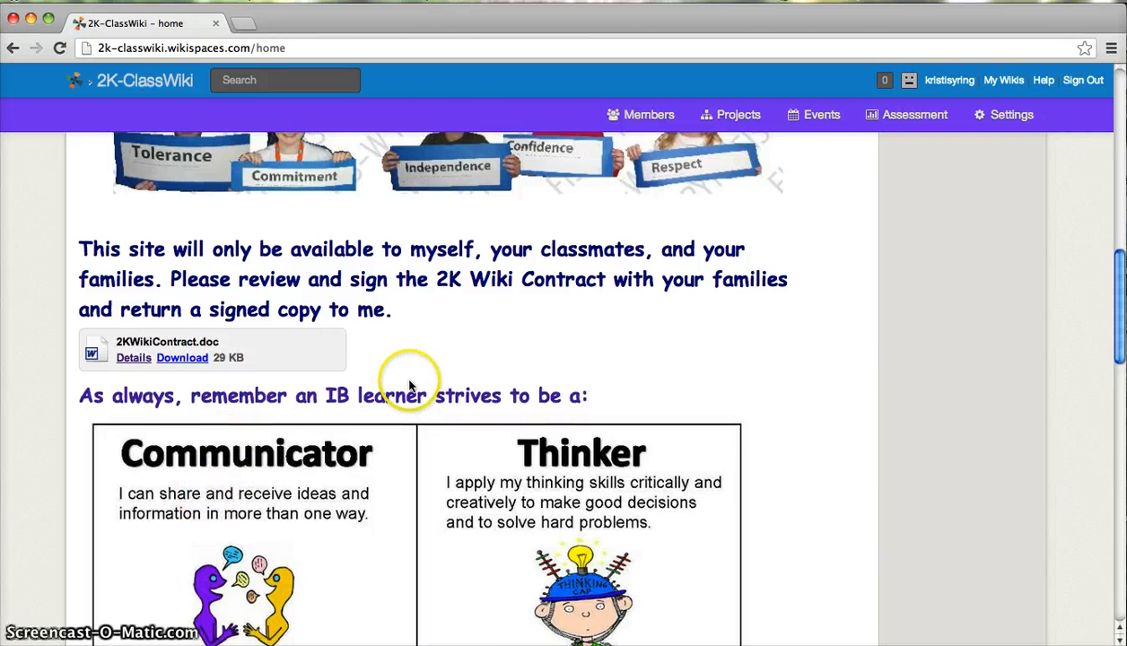
pyautogui.scroll(-2, 410, 377)
pyautogui.scroll(-3, 409, 386)
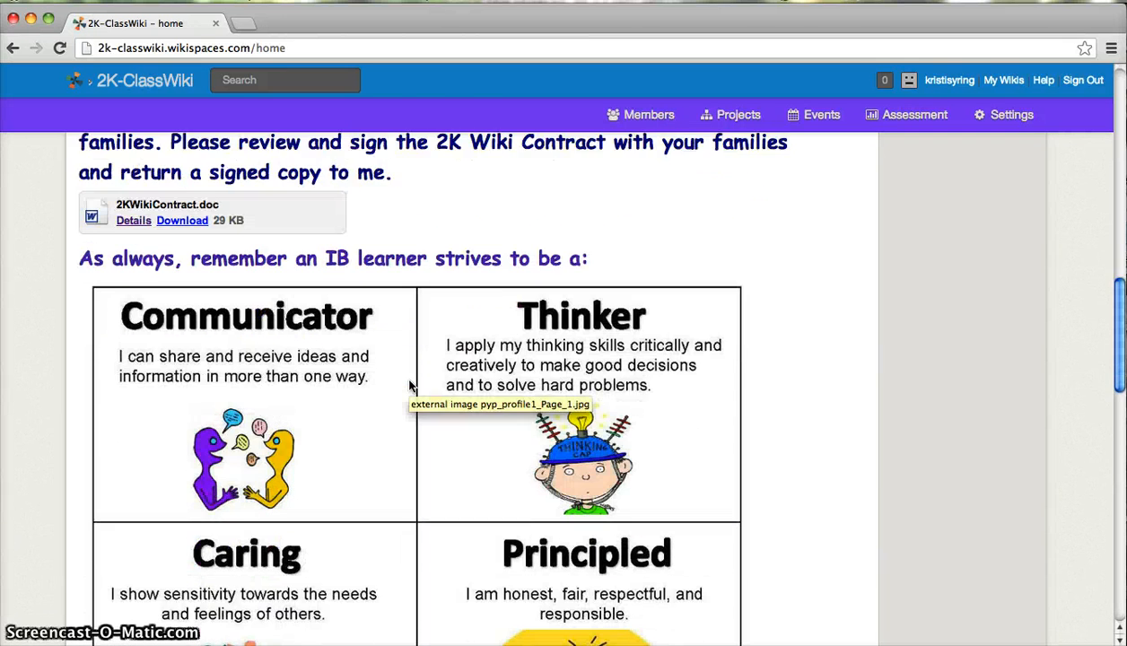
pyautogui.scroll(-10, 410, 386)
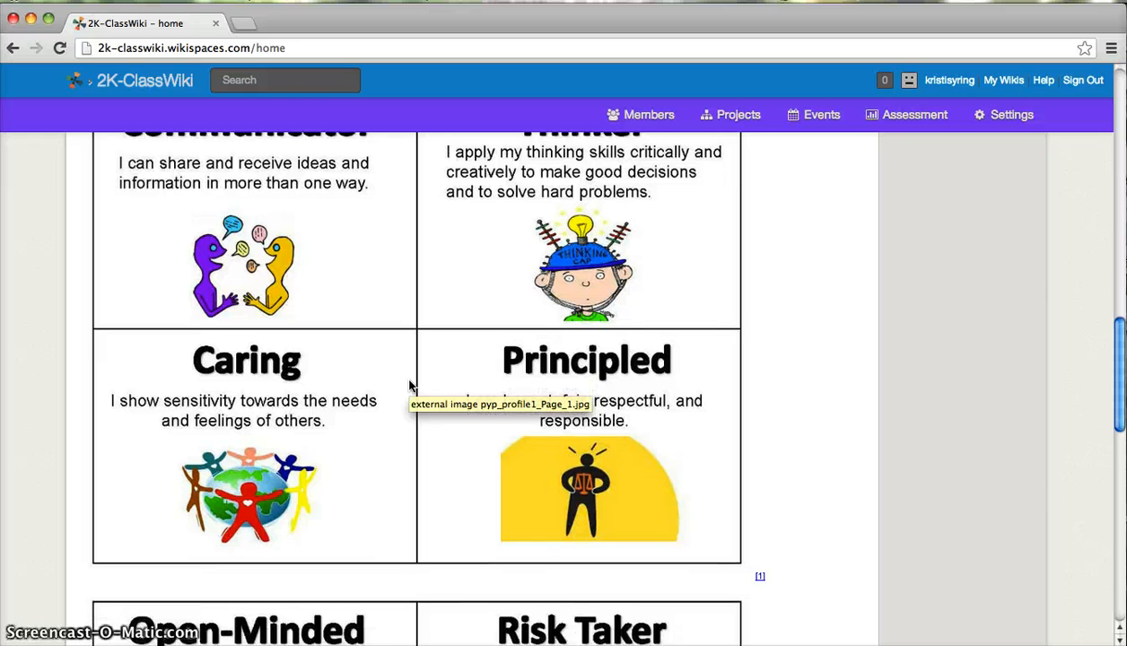
pyautogui.scroll(-8, 410, 386)
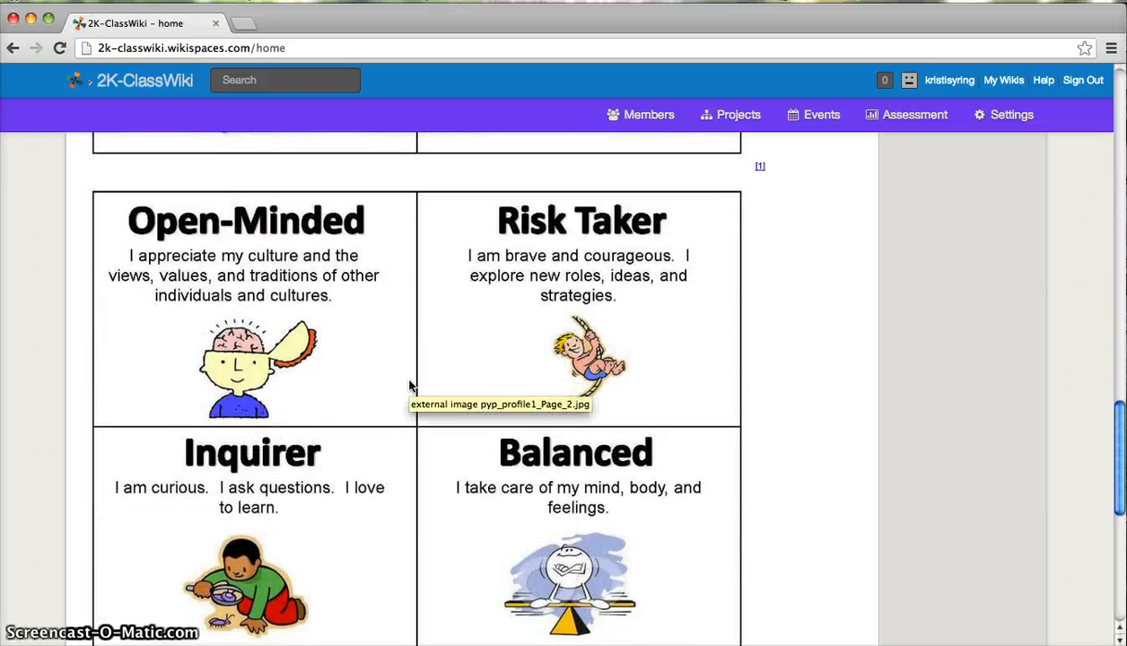
pyautogui.scroll(-3, 410, 386)
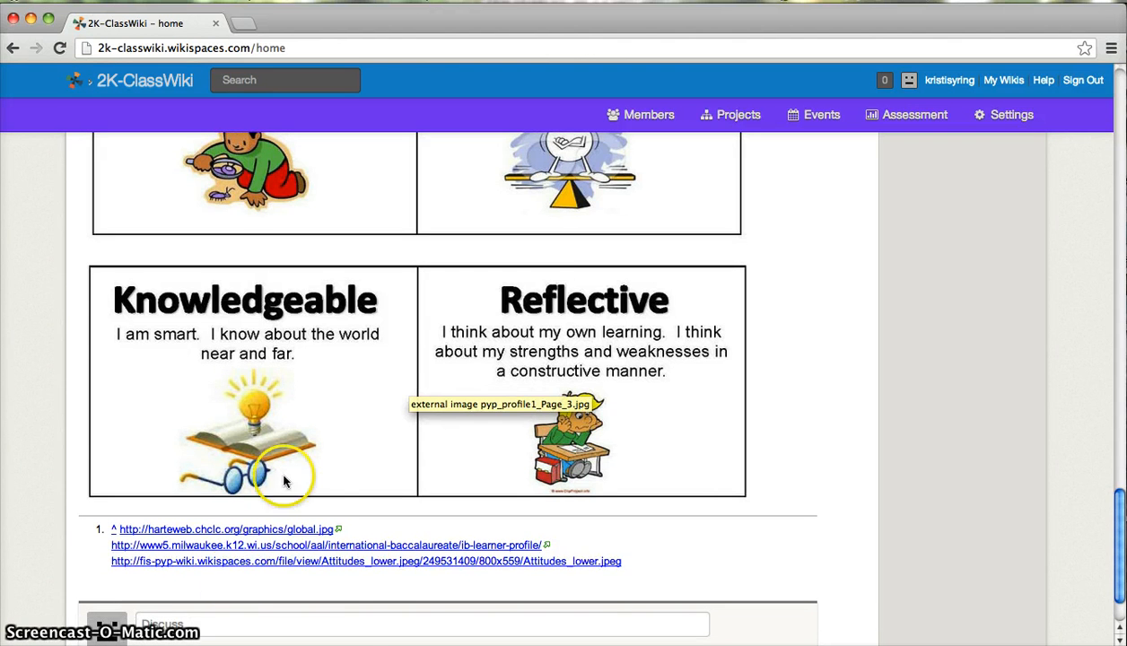
# Open Pages and Files from the home page, review the new page form's fields, and close it without creating a page
pyautogui.scroll(8, 334, 525)
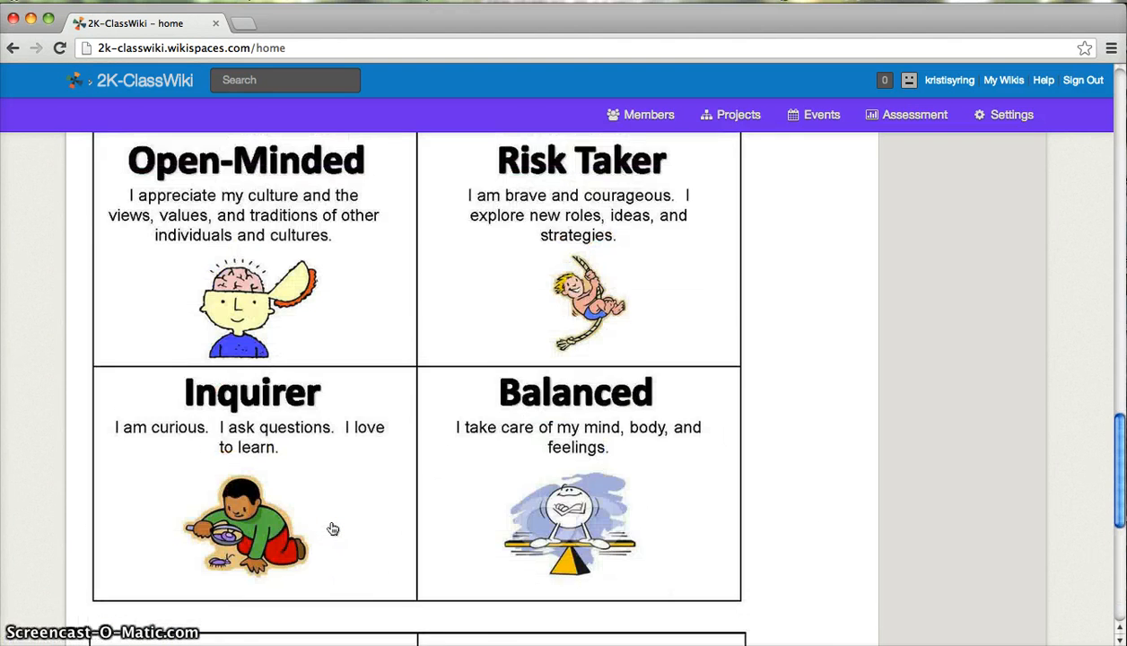
pyautogui.scroll(15, 332, 529)
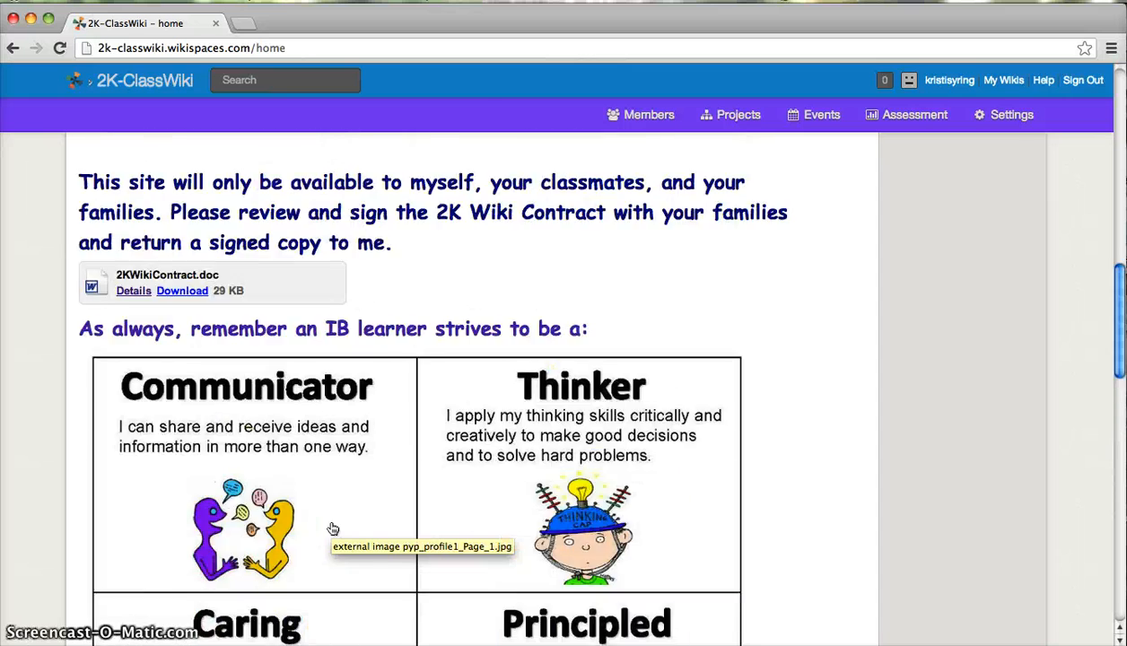
pyautogui.scroll(12, 332, 529)
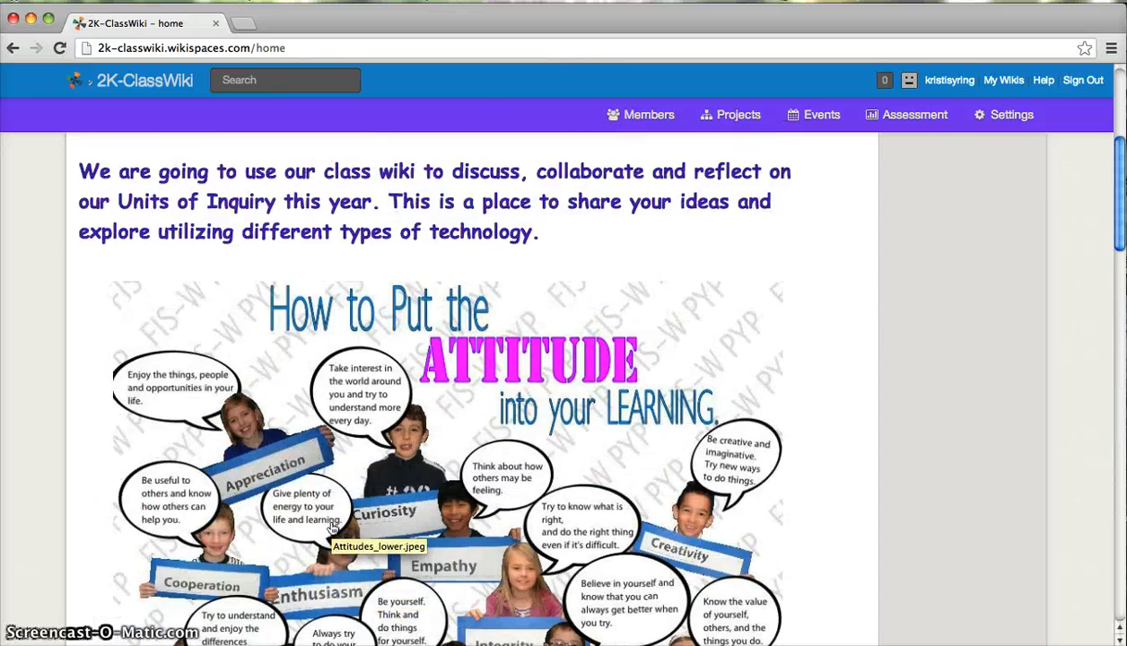
pyautogui.scroll(7, 332, 529)
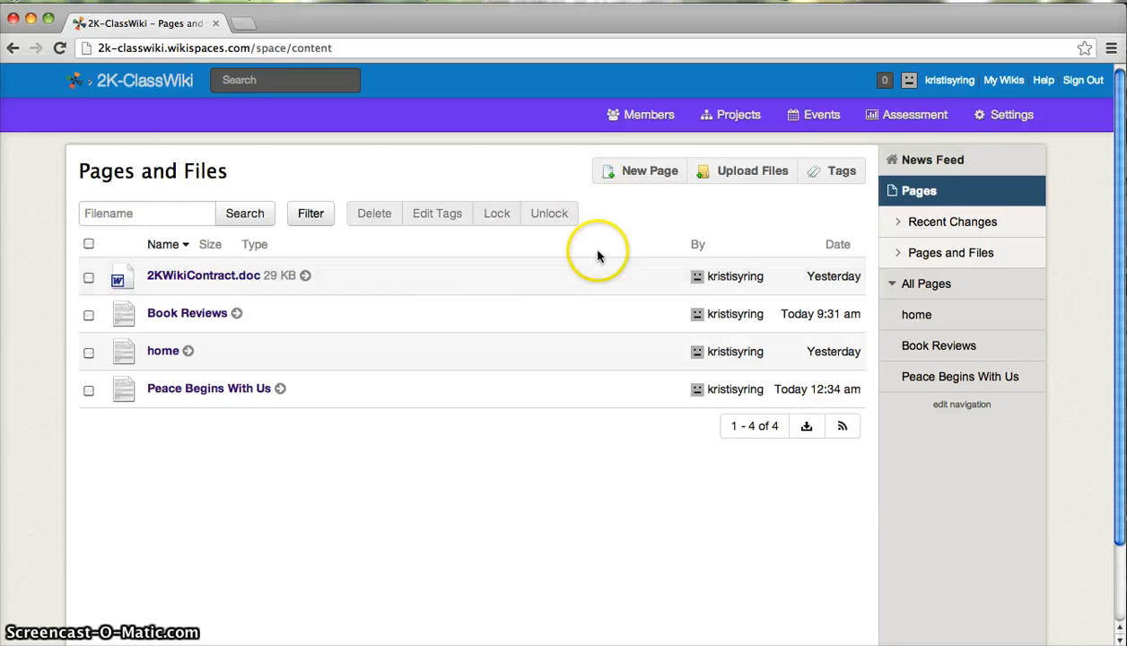
pyautogui.click(647, 179)
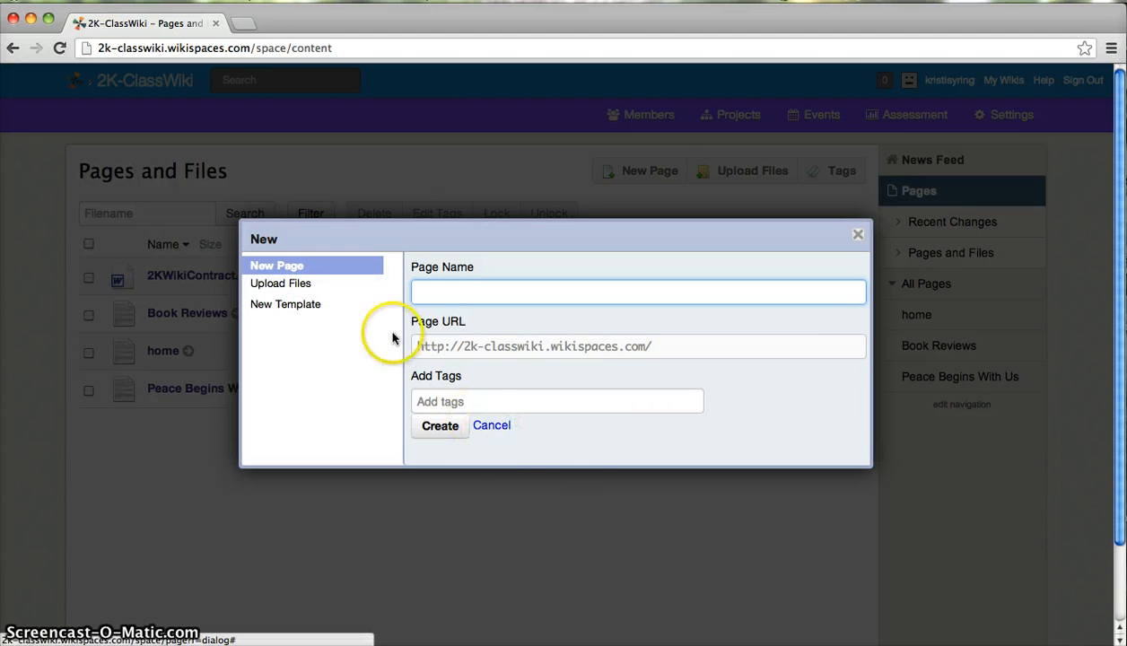
pyautogui.click(491, 427)
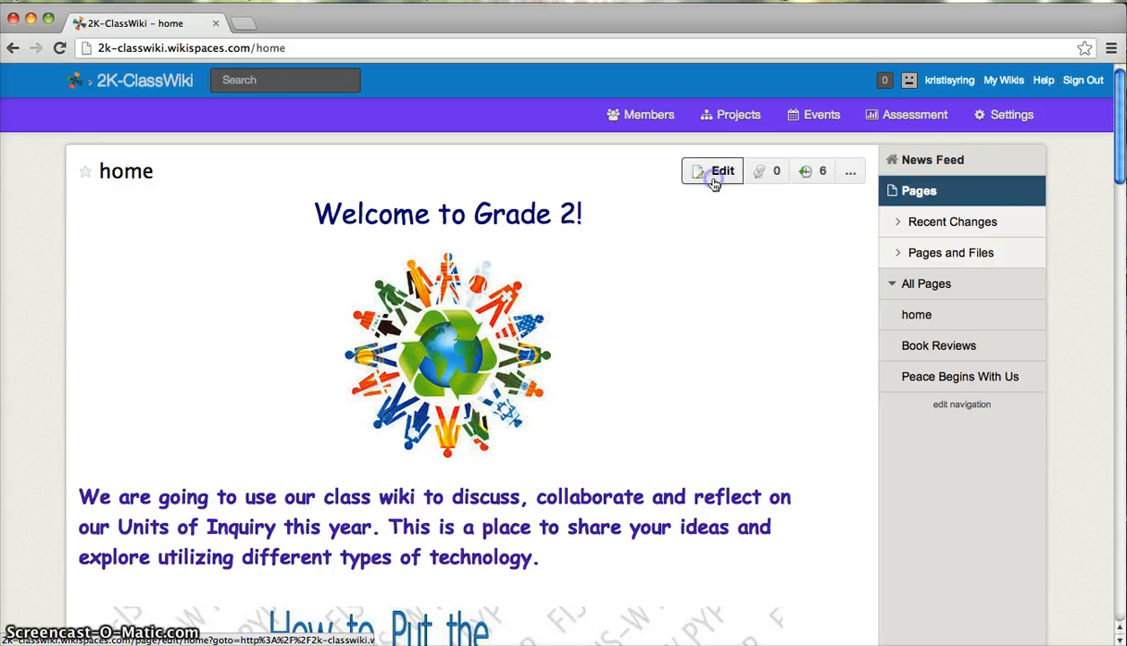
# Open the home page for editing and review the Text Styles settings of the "Welcome to Grade 2!" heading without applying anything
pyautogui.click(715, 179)
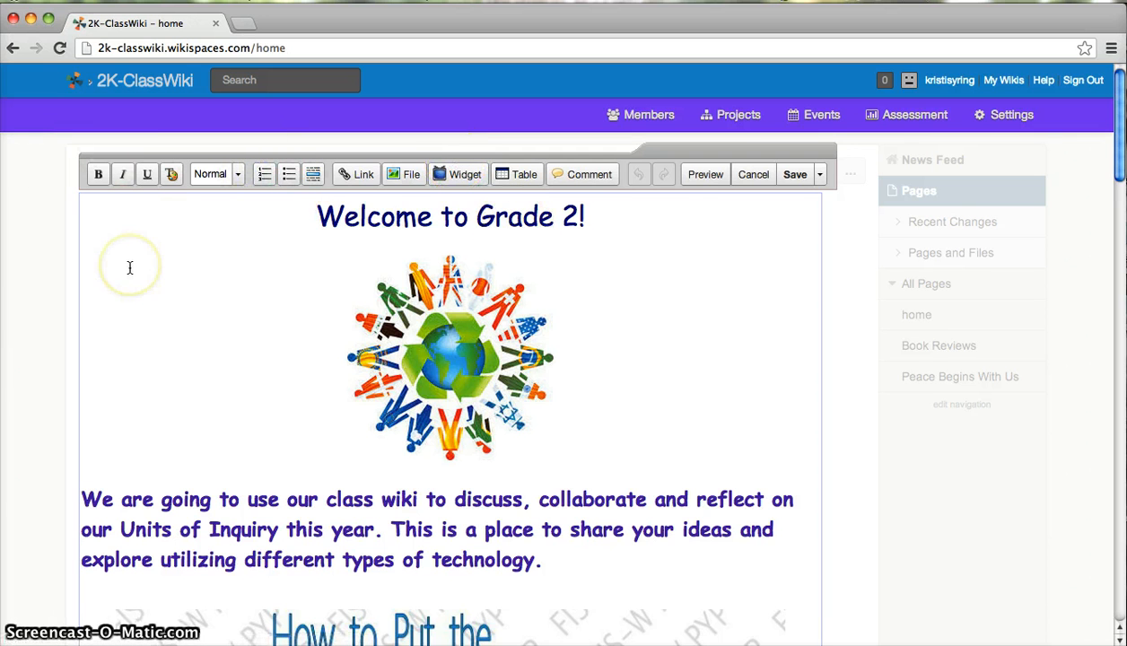
pyautogui.scroll(-1, 130, 268)
pyautogui.scroll(1, 130, 268)
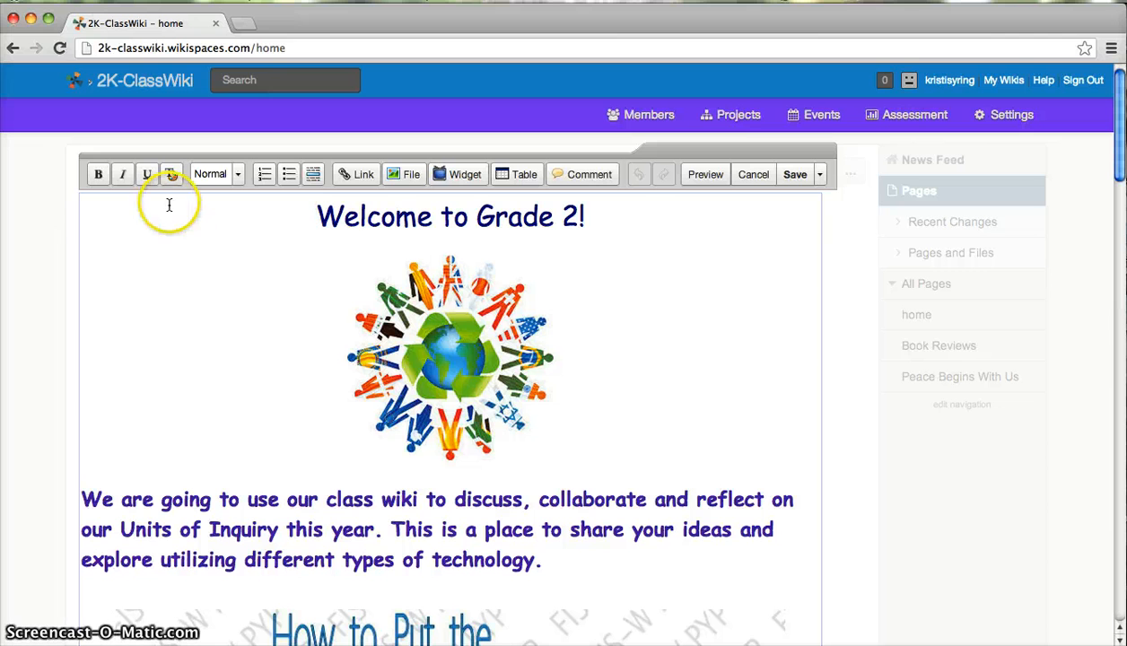
pyautogui.click(169, 204)
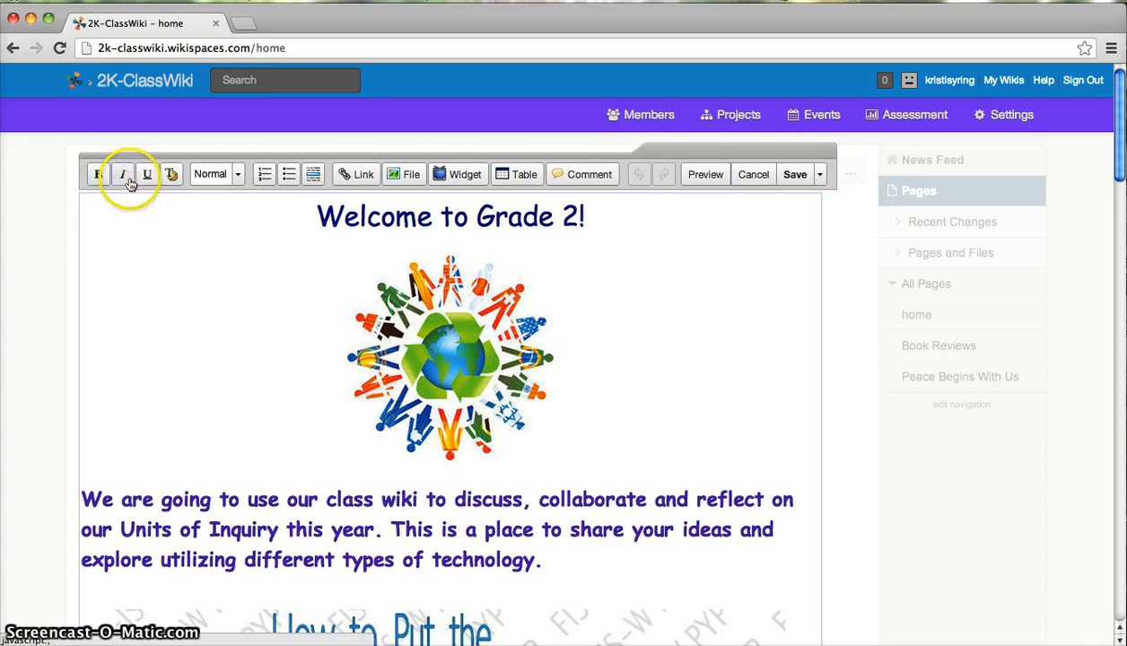
pyautogui.click(172, 177)
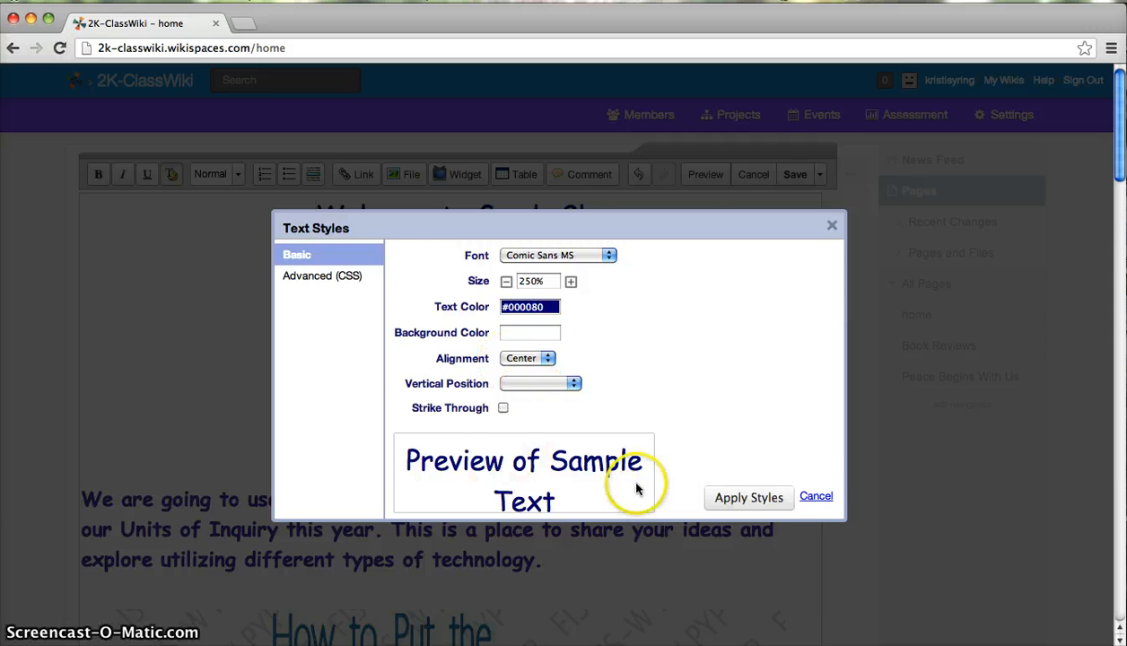
pyautogui.click(816, 497)
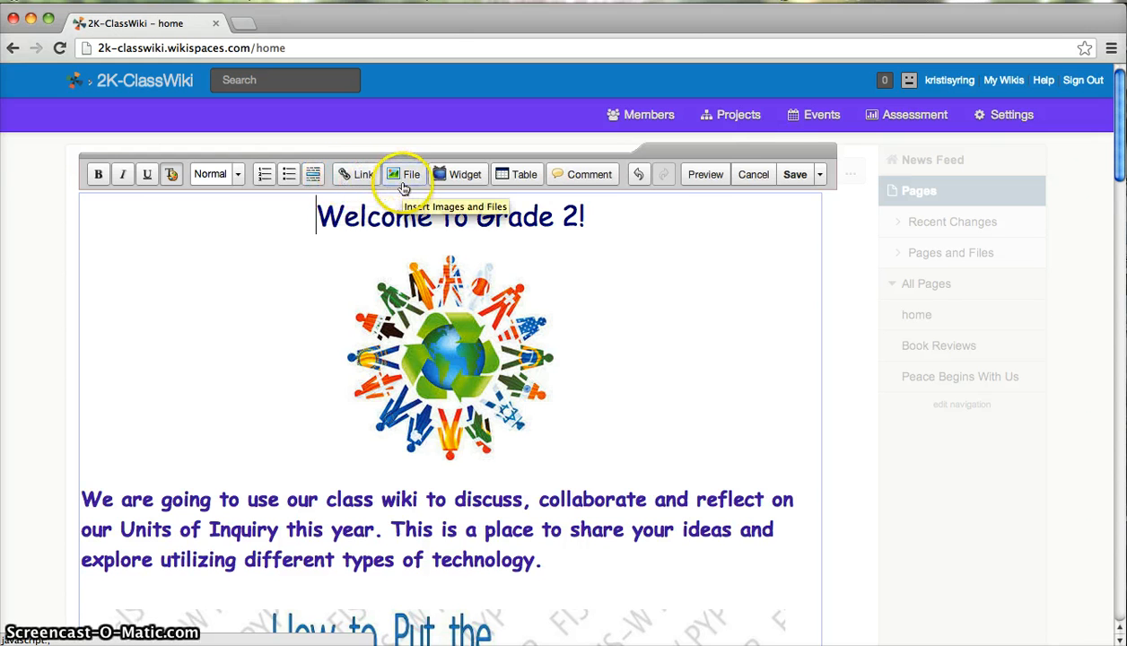
# Show the widgets that can be inserted into the page, going through the categories from Wikispaces to RSS Feed
pyautogui.click(455, 191)
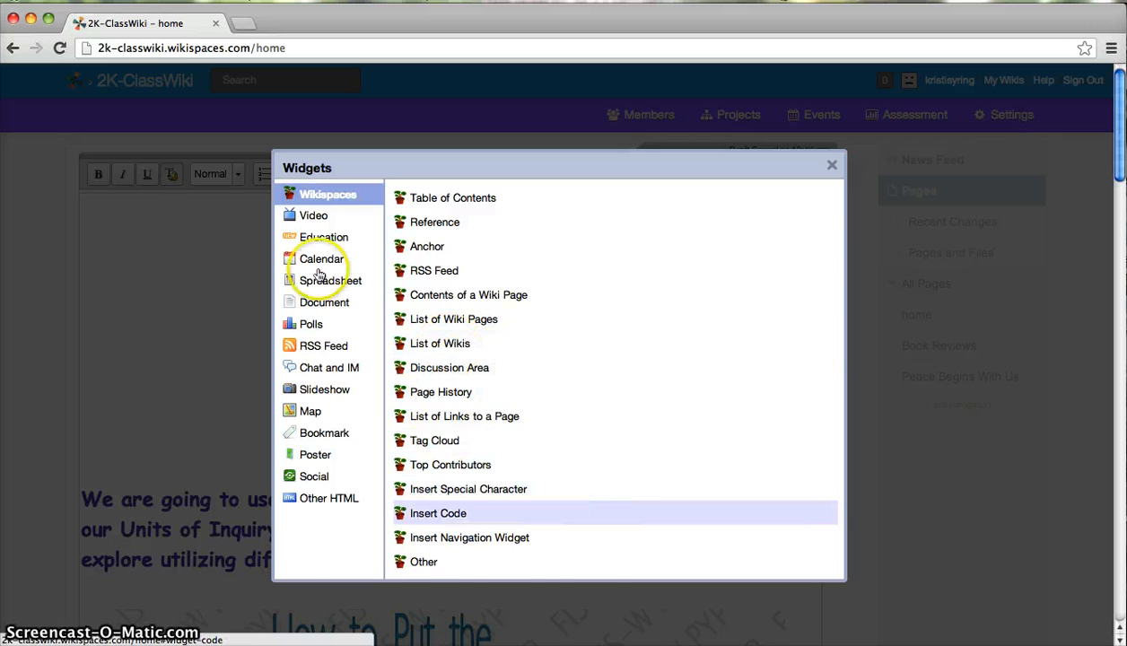
pyautogui.click(305, 217)
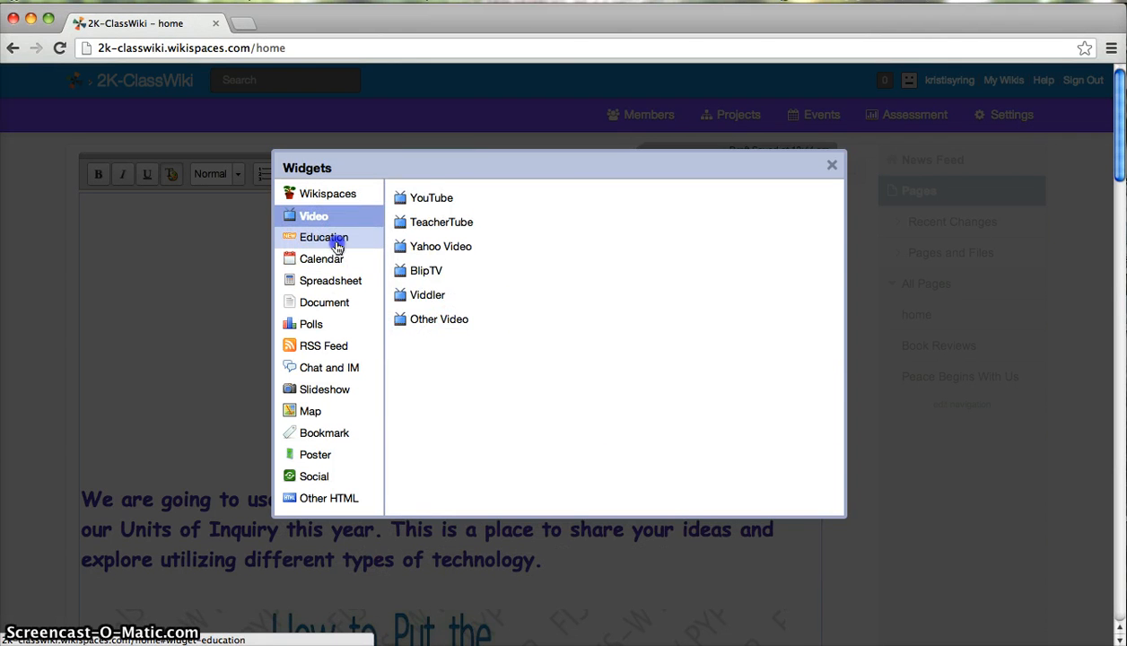
pyautogui.click(337, 247)
pyautogui.click(365, 261)
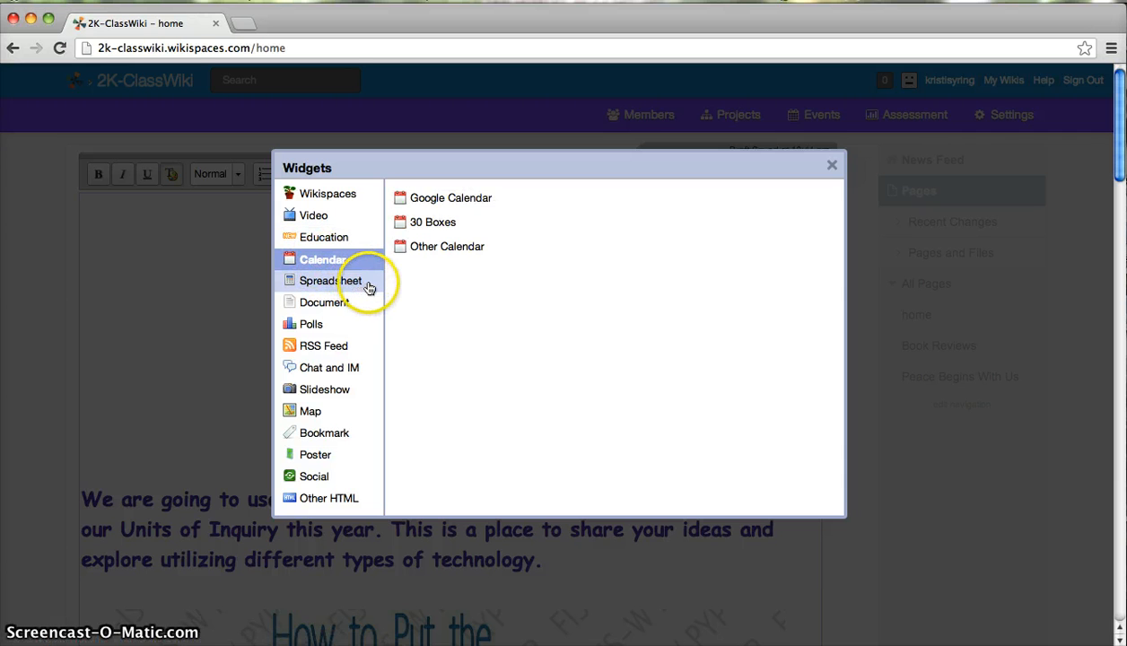
pyautogui.click(369, 286)
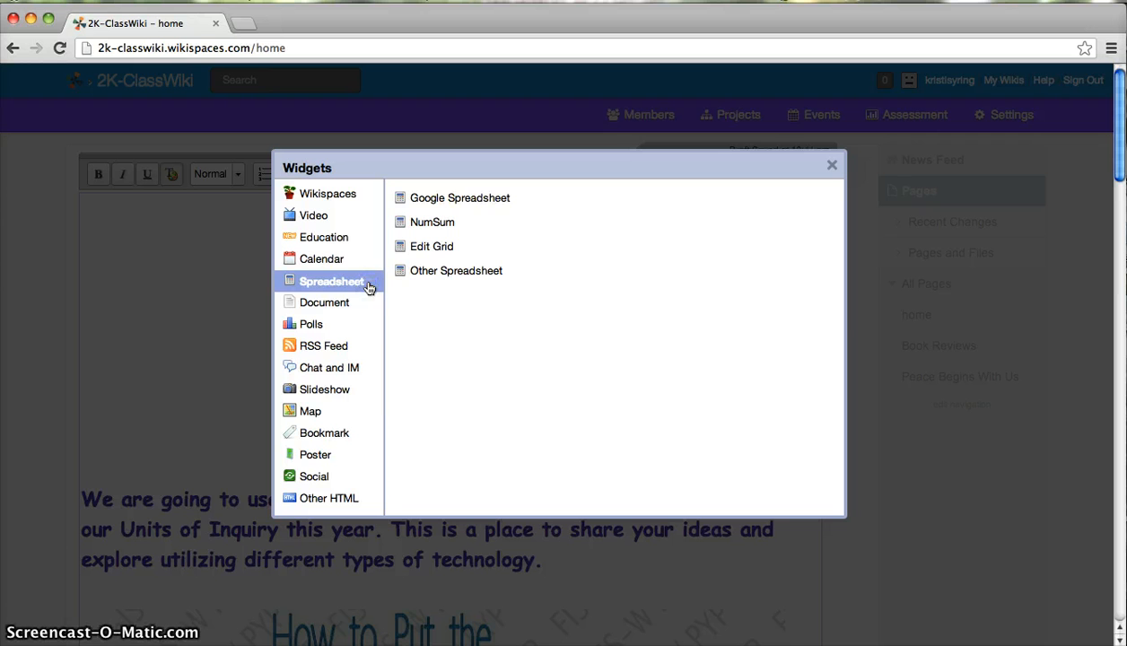
pyautogui.click(348, 304)
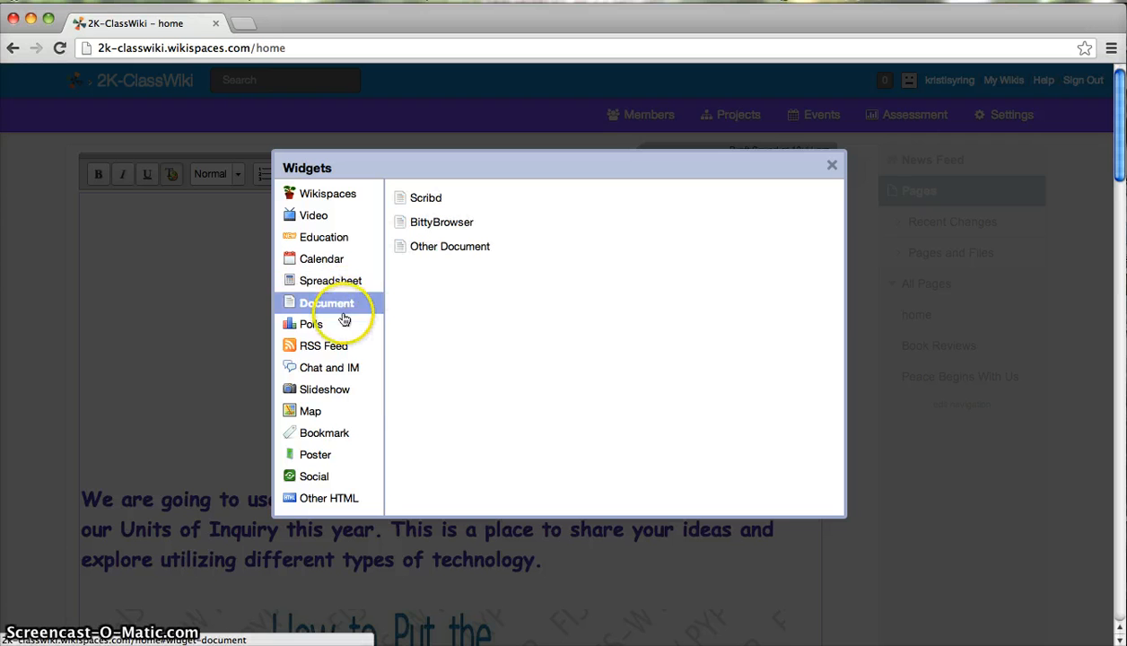
pyautogui.click(346, 323)
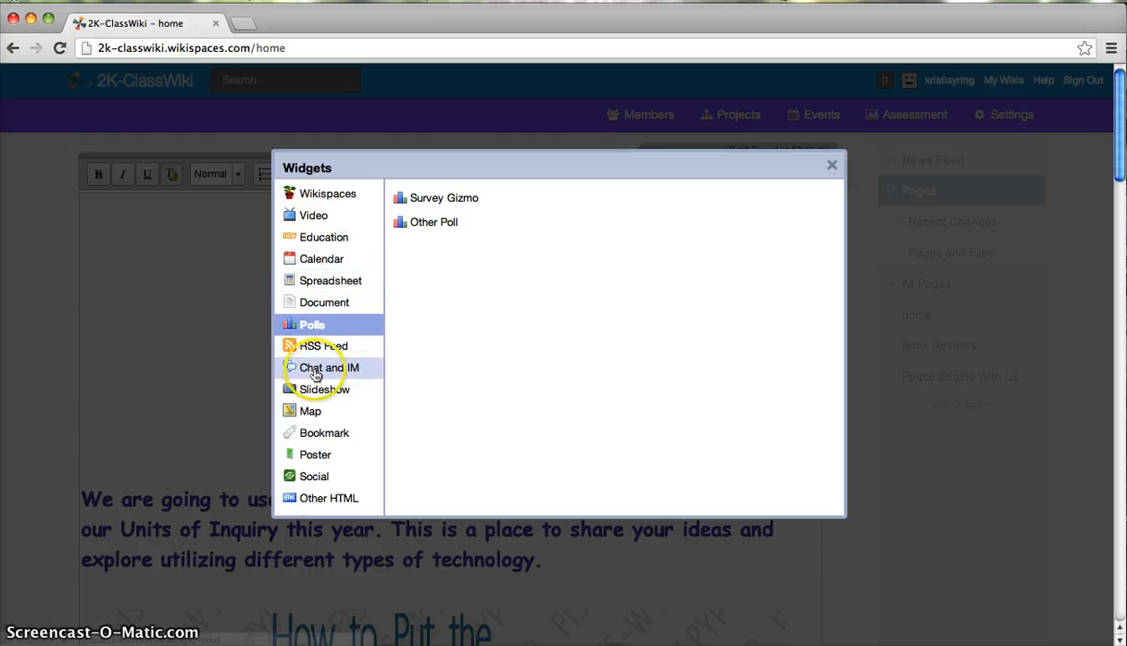
pyautogui.click(331, 353)
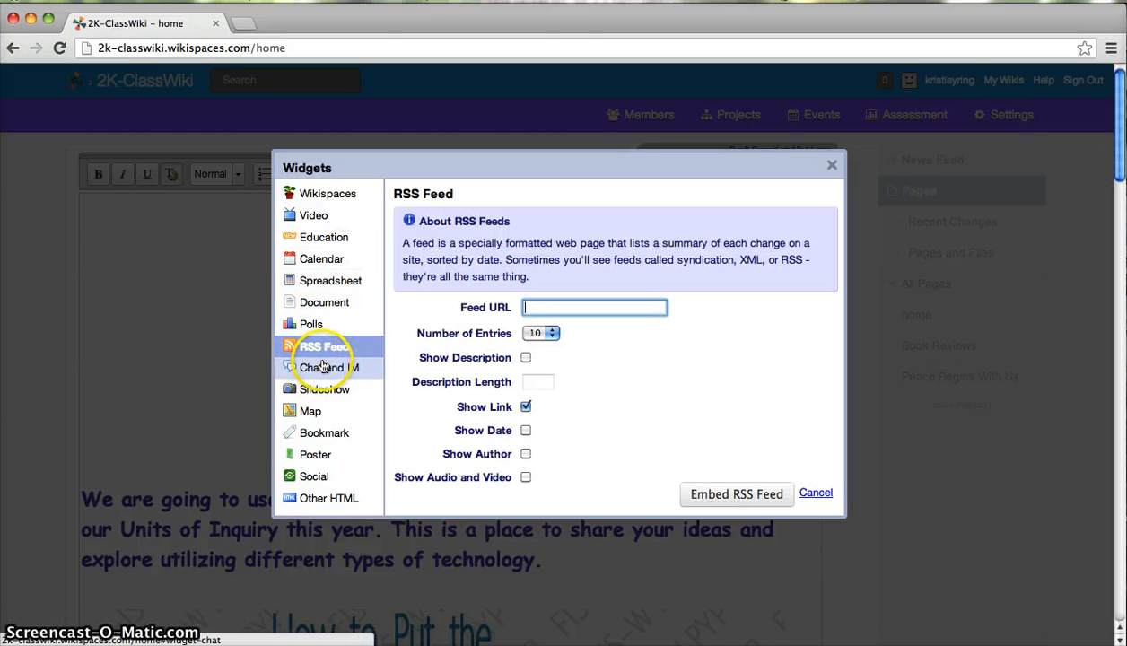
# Go through the remaining widget categories from Chat and IM to Other HTML and close the widget list without inserting anything
pyautogui.click(362, 372)
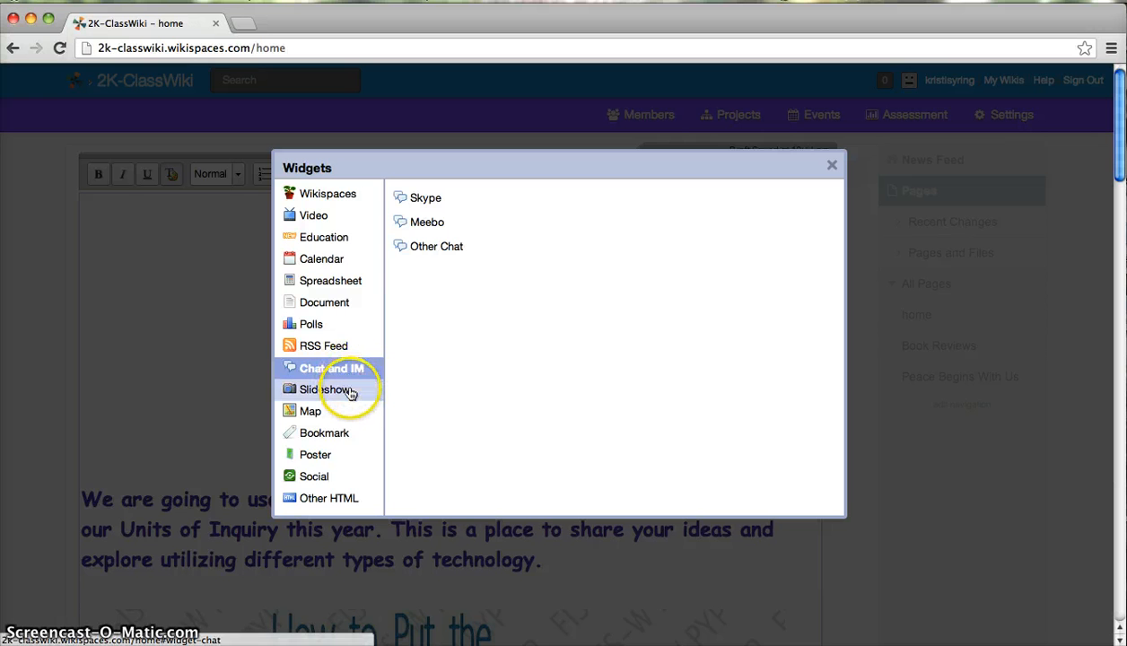
pyautogui.click(351, 394)
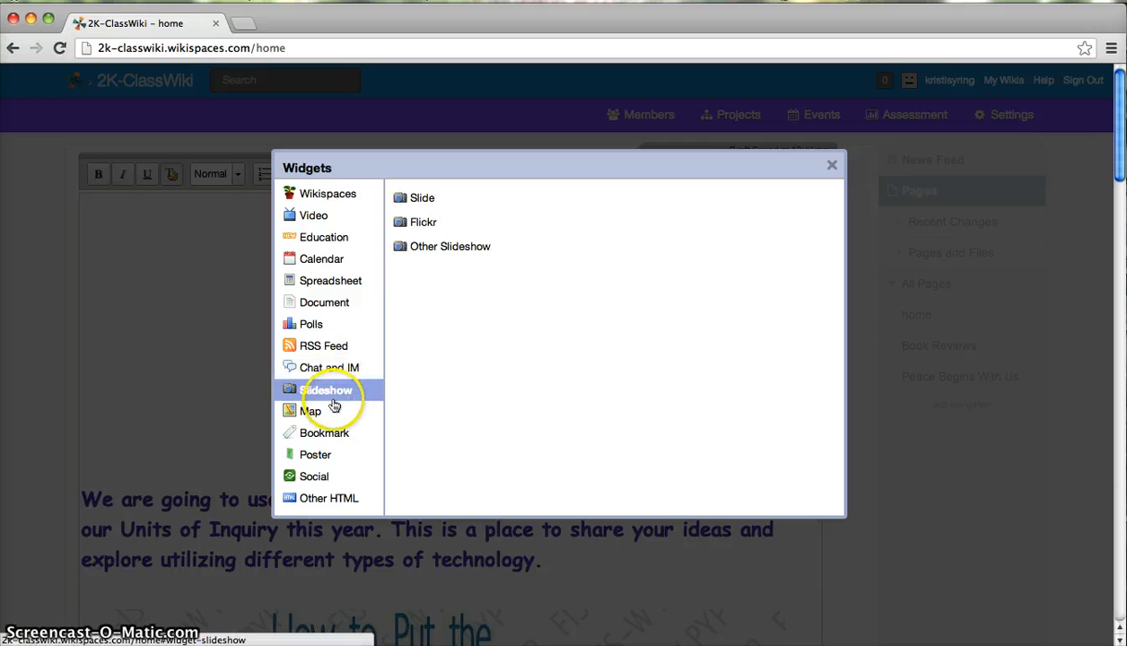
pyautogui.click(328, 413)
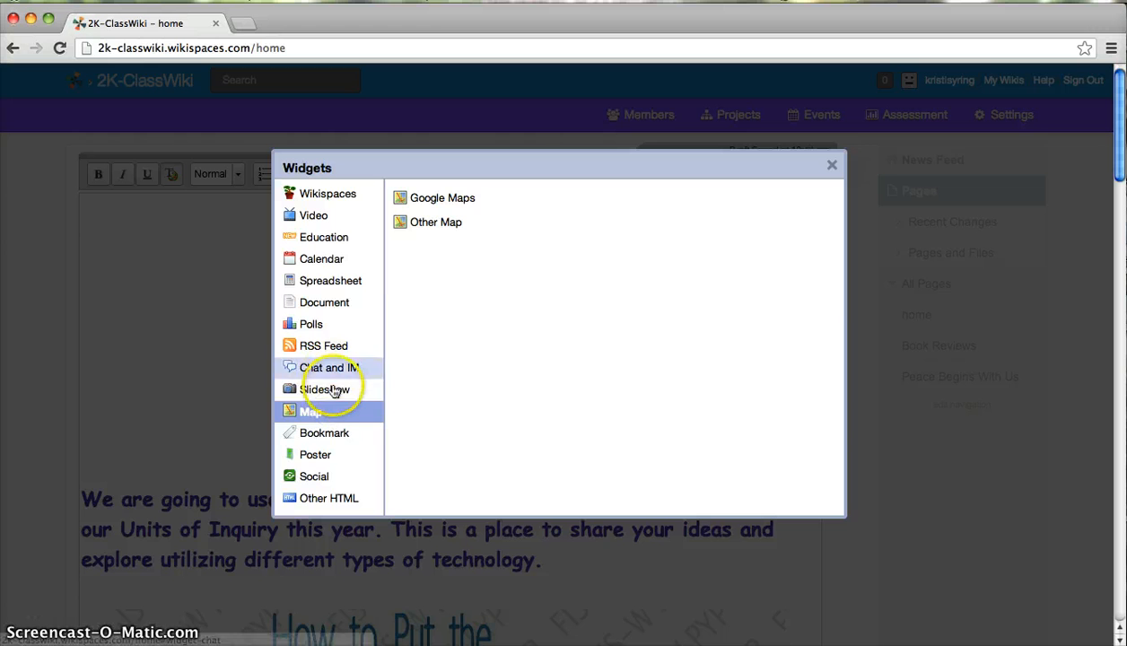
pyautogui.click(332, 438)
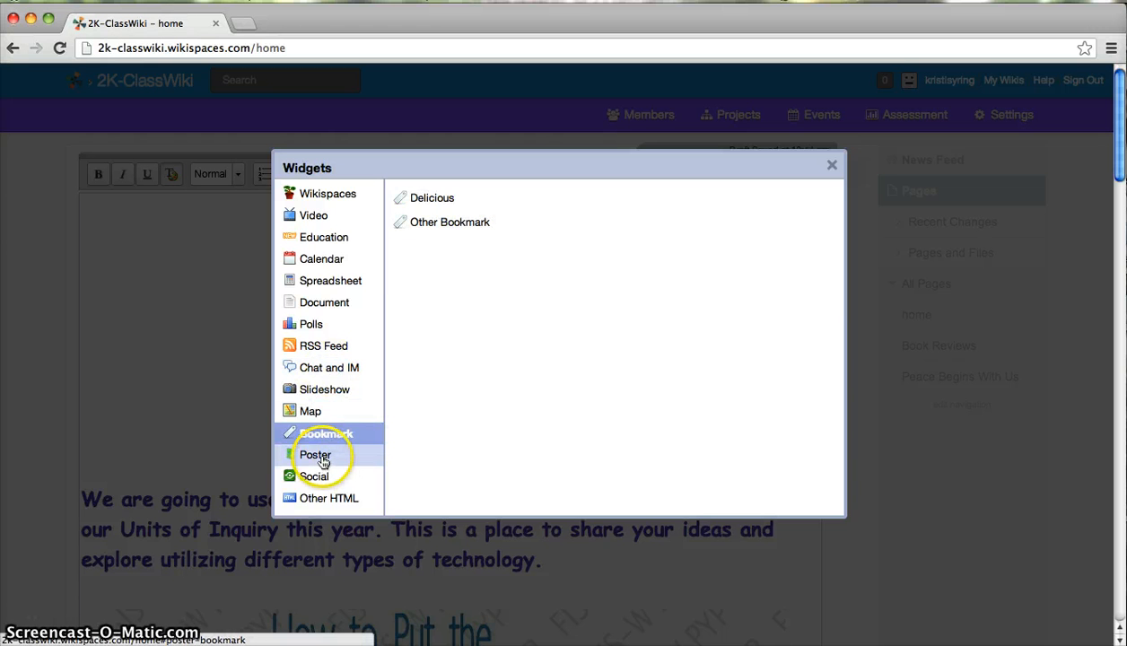
pyautogui.click(324, 459)
pyautogui.click(343, 476)
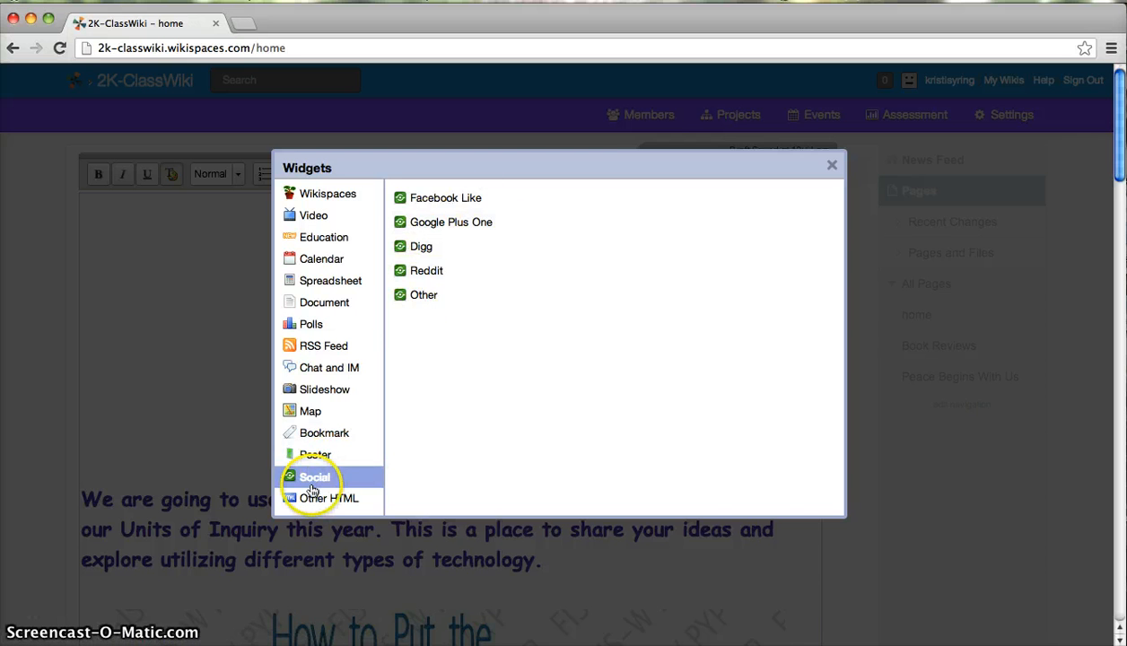
pyautogui.click(311, 499)
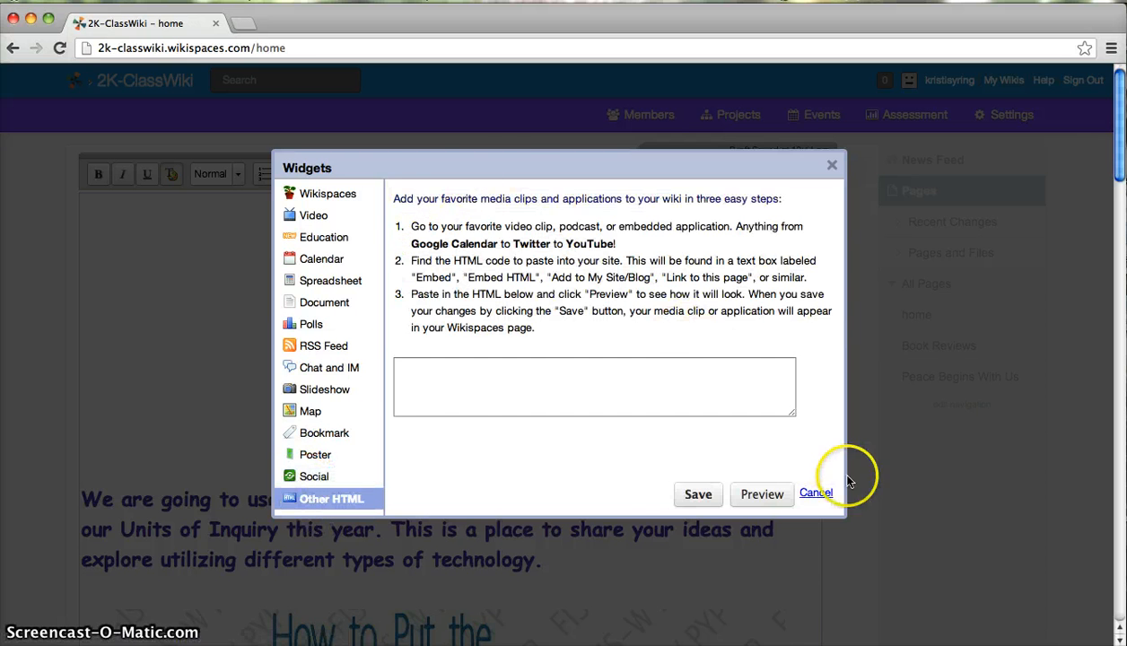
pyautogui.click(814, 494)
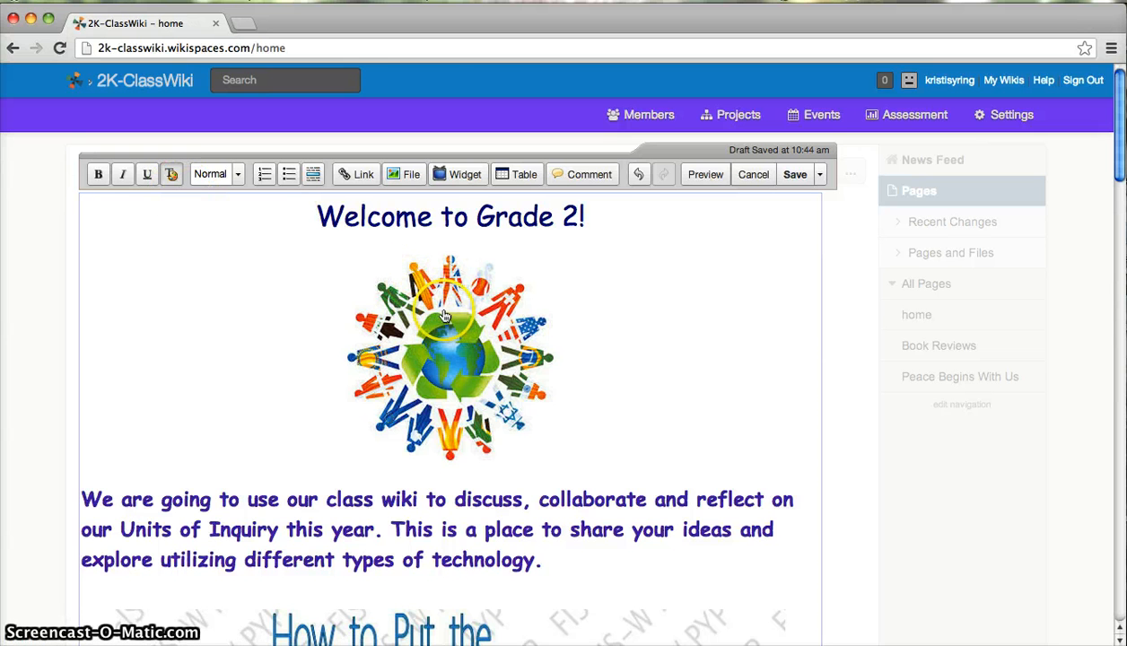
# Review the External Image and Insert Files options for adding images and files, and close them without inserting anything
pyautogui.click(404, 174)
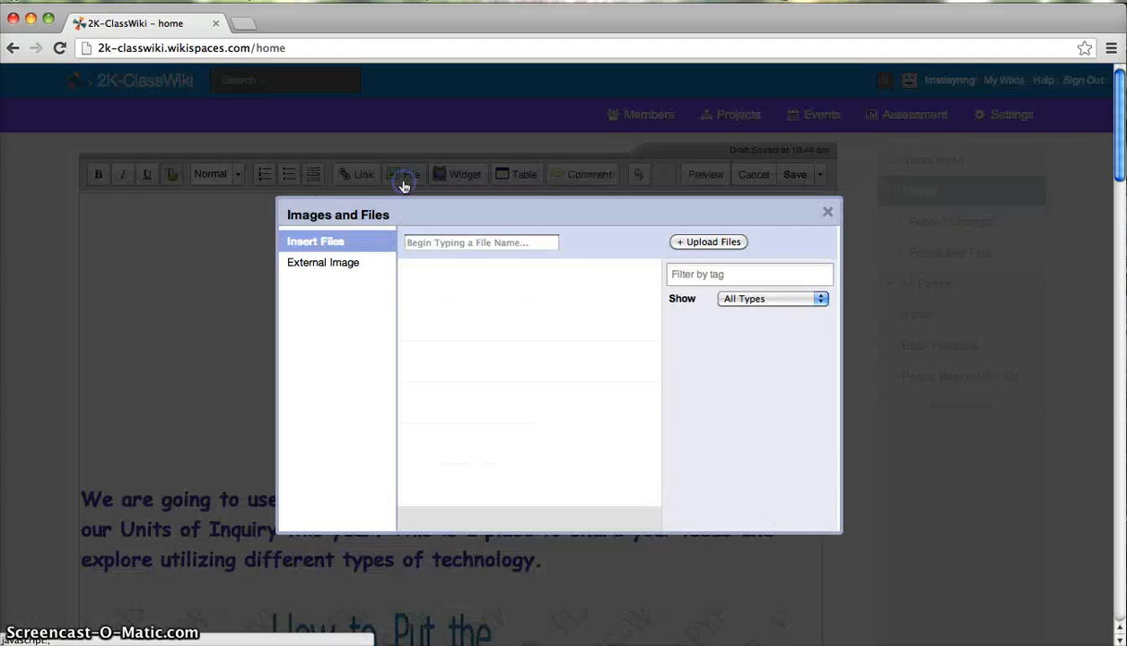
pyautogui.click(320, 263)
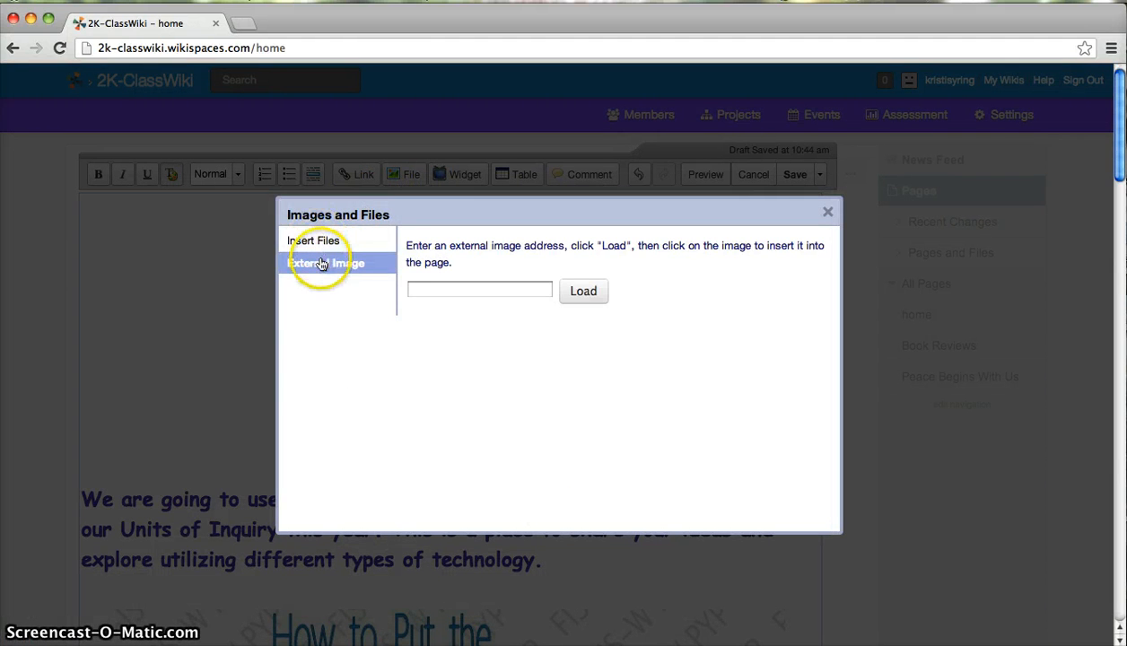
pyautogui.click(444, 291)
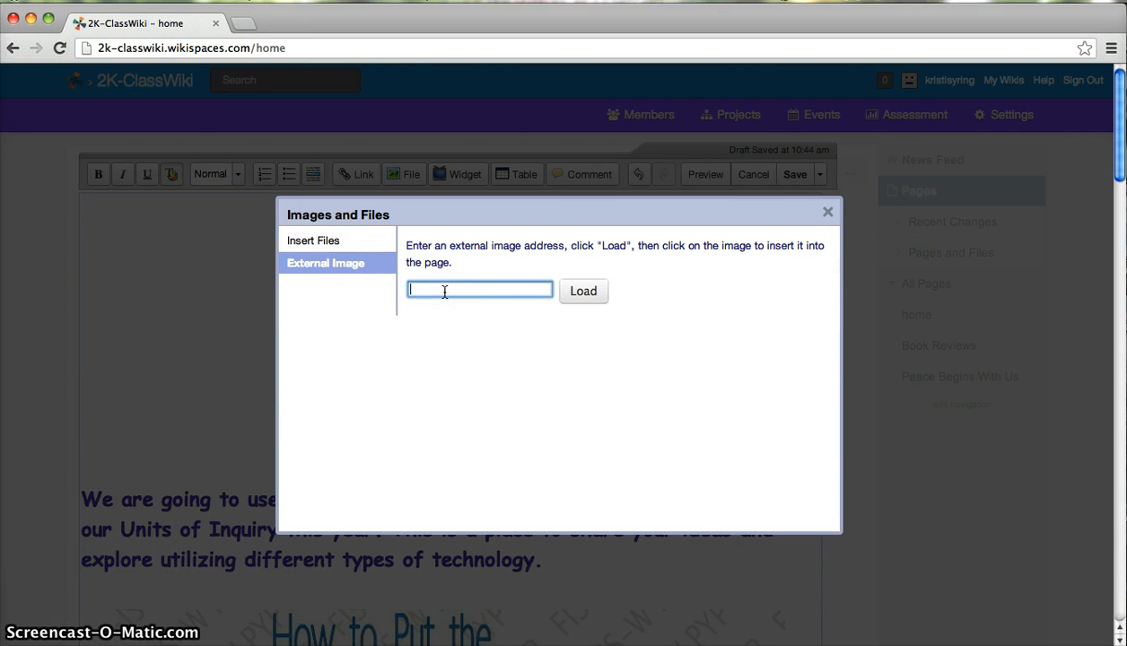
pyautogui.click(599, 302)
pyautogui.click(319, 244)
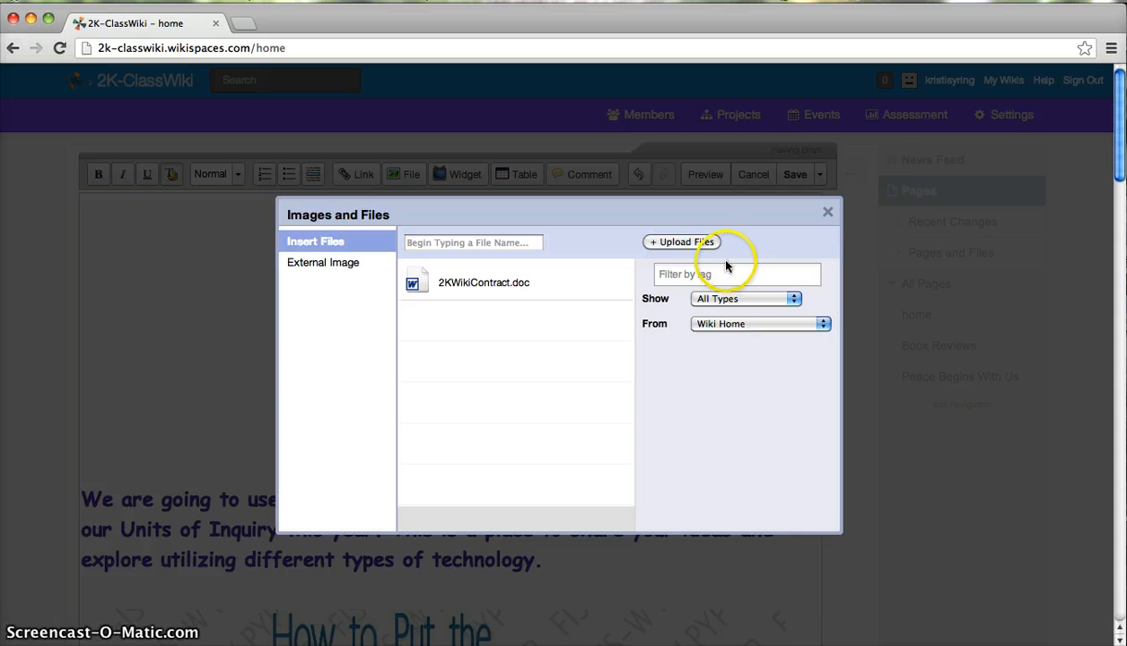
pyautogui.click(828, 211)
# Review the Other Document widget form and the Insert Files options for embedding a file like 2KWikiContract.doc, closing both without inserting anything
pyautogui.scroll(-5, 456, 337)
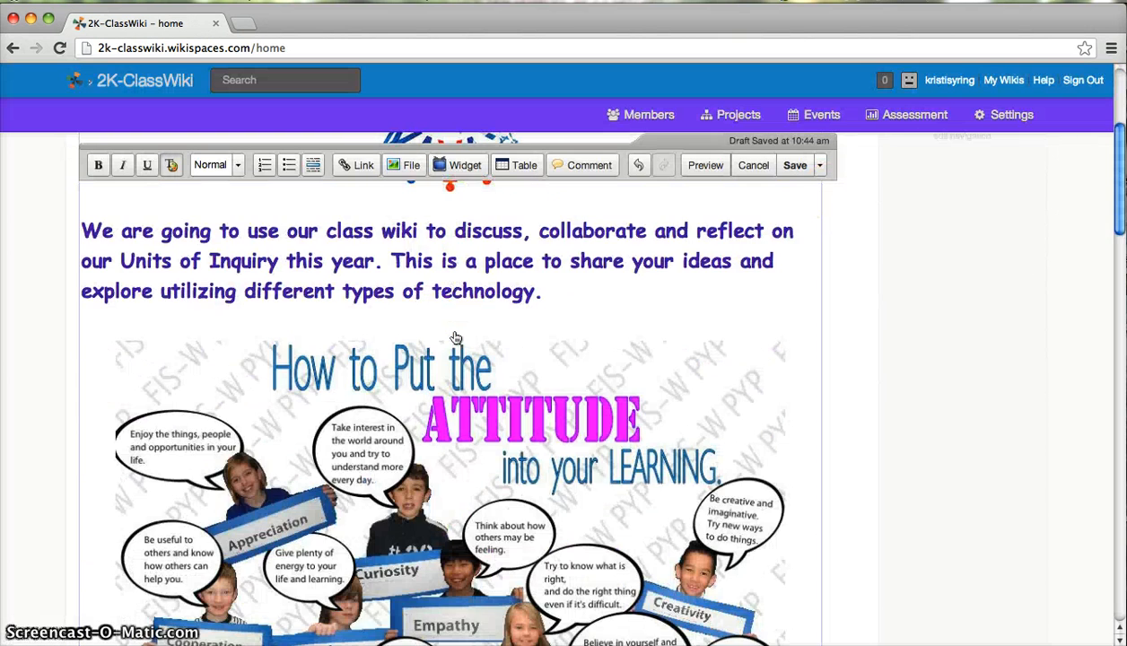
pyautogui.scroll(-5, 456, 337)
pyautogui.scroll(-2, 347, 402)
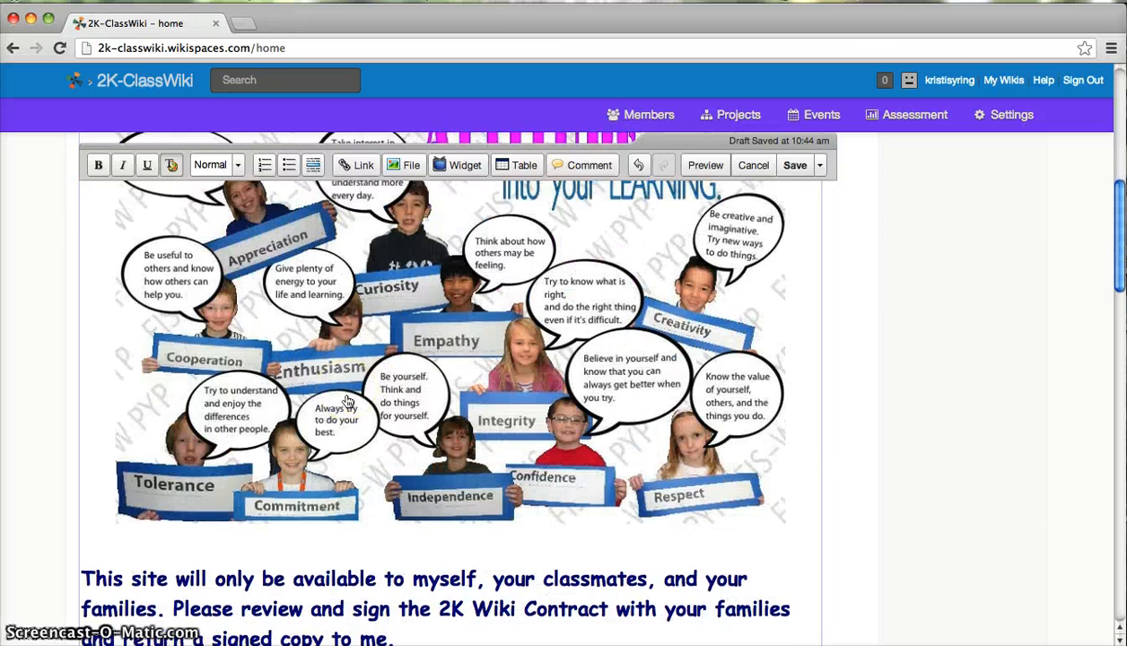
pyautogui.scroll(-6, 346, 401)
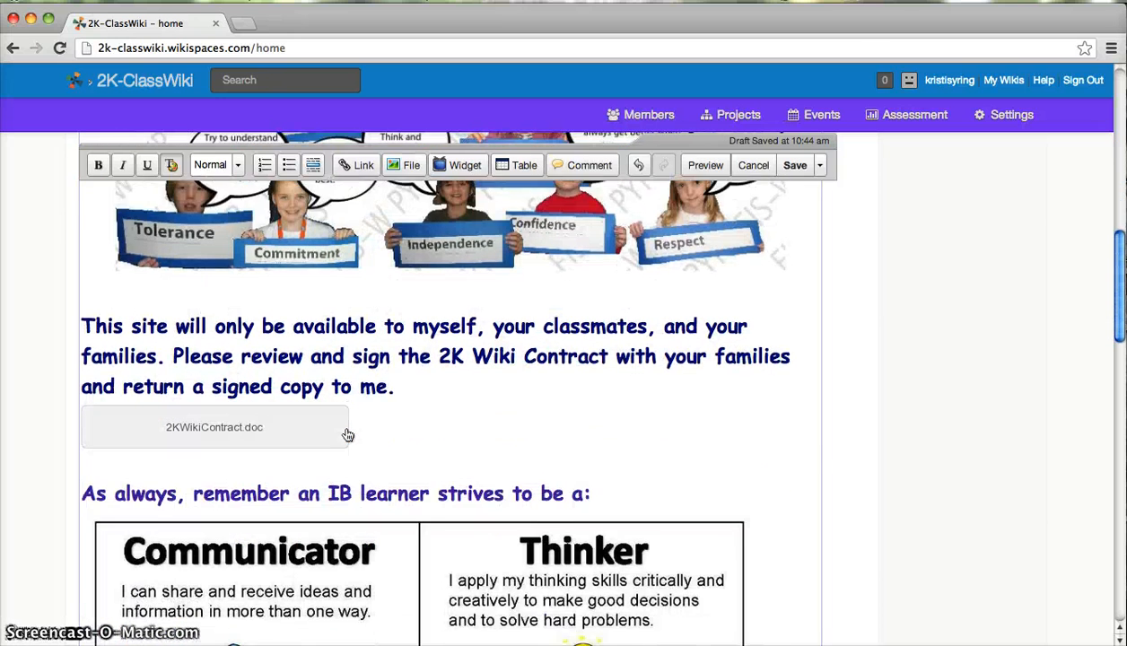
pyautogui.scroll(-1, 347, 435)
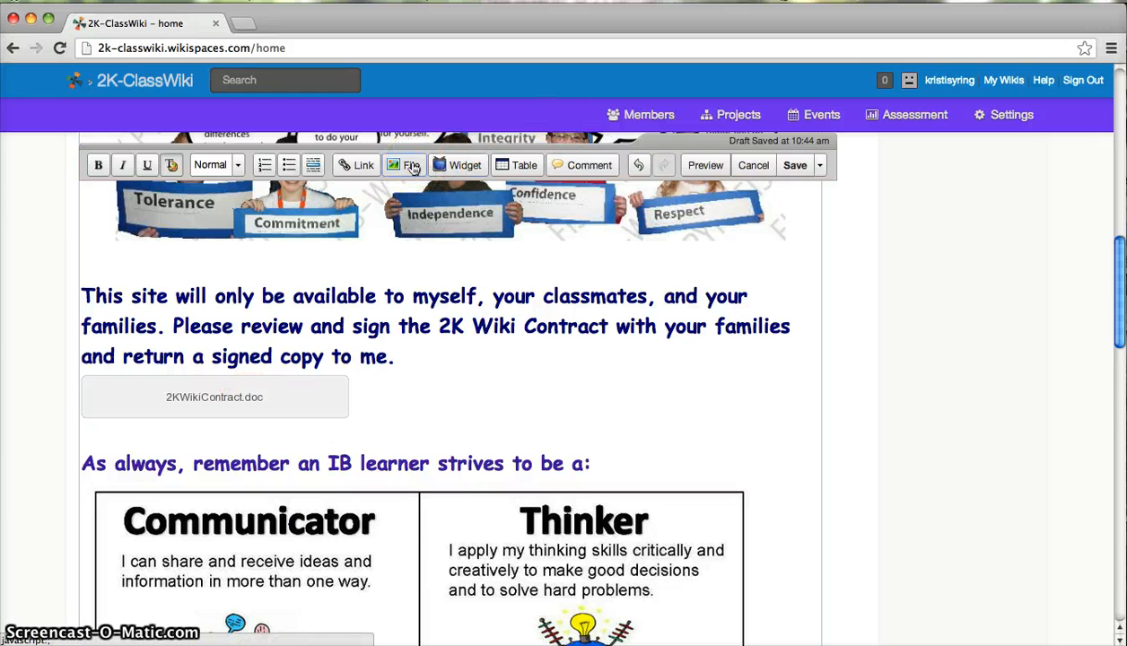
pyautogui.click(448, 168)
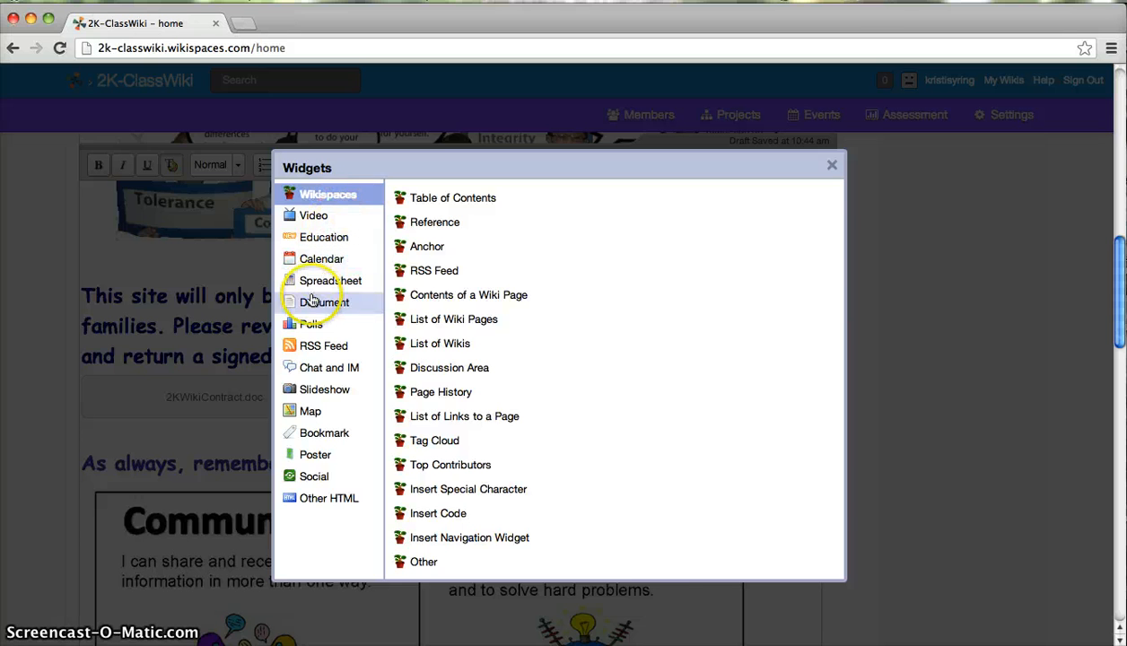
pyautogui.click(314, 301)
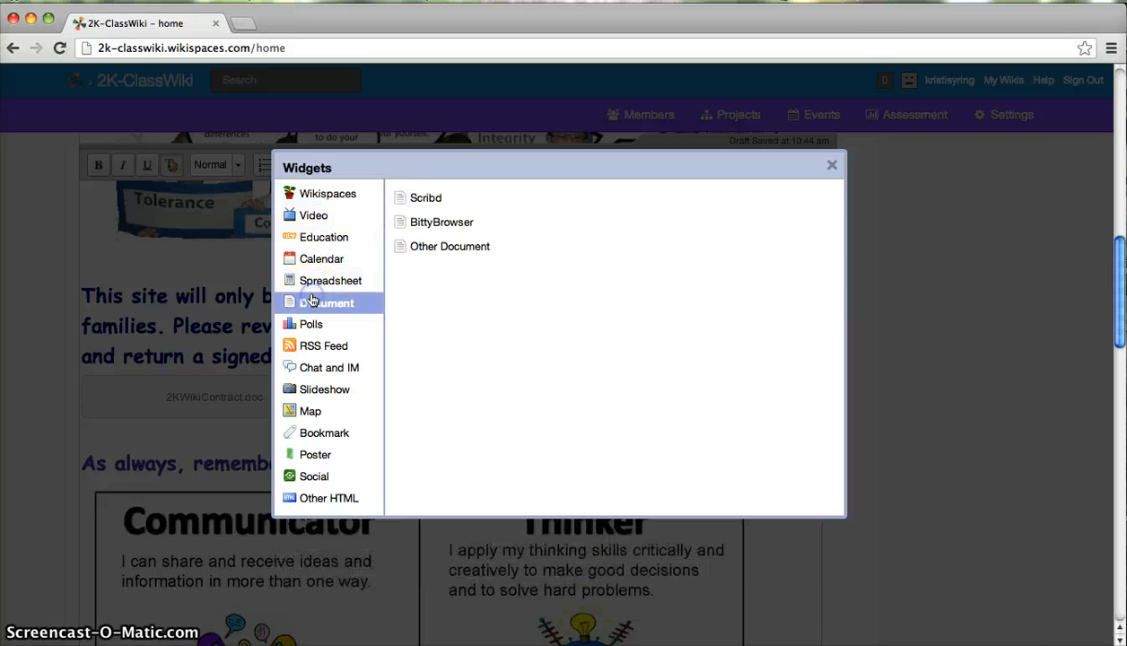
pyautogui.click(451, 246)
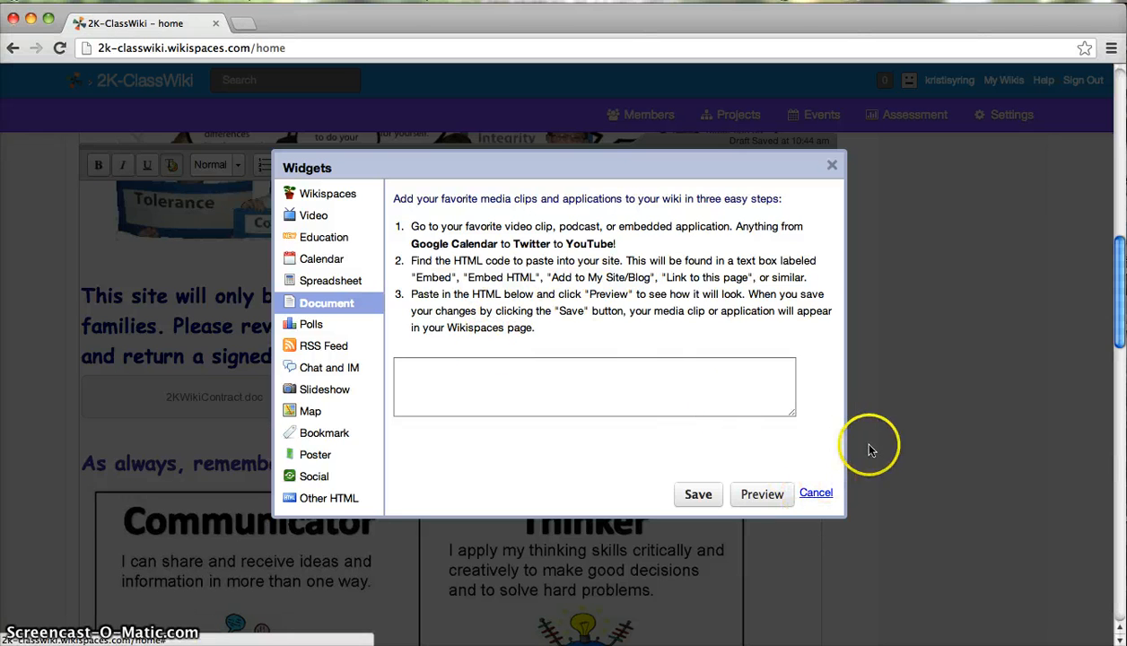
pyautogui.click(806, 490)
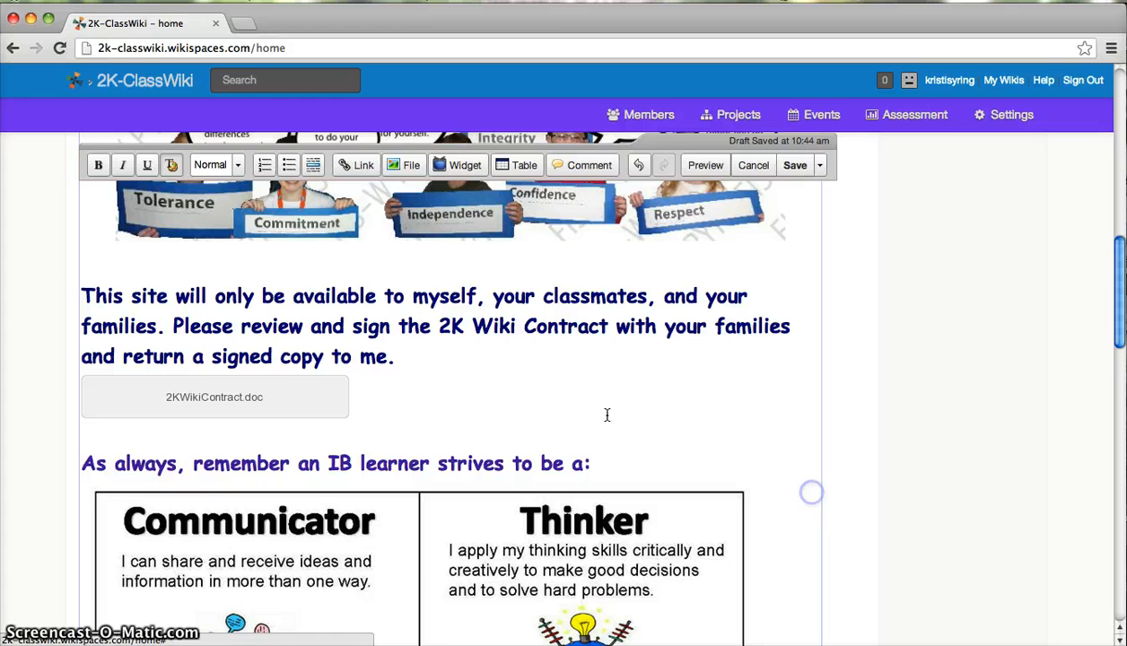
pyautogui.click(404, 166)
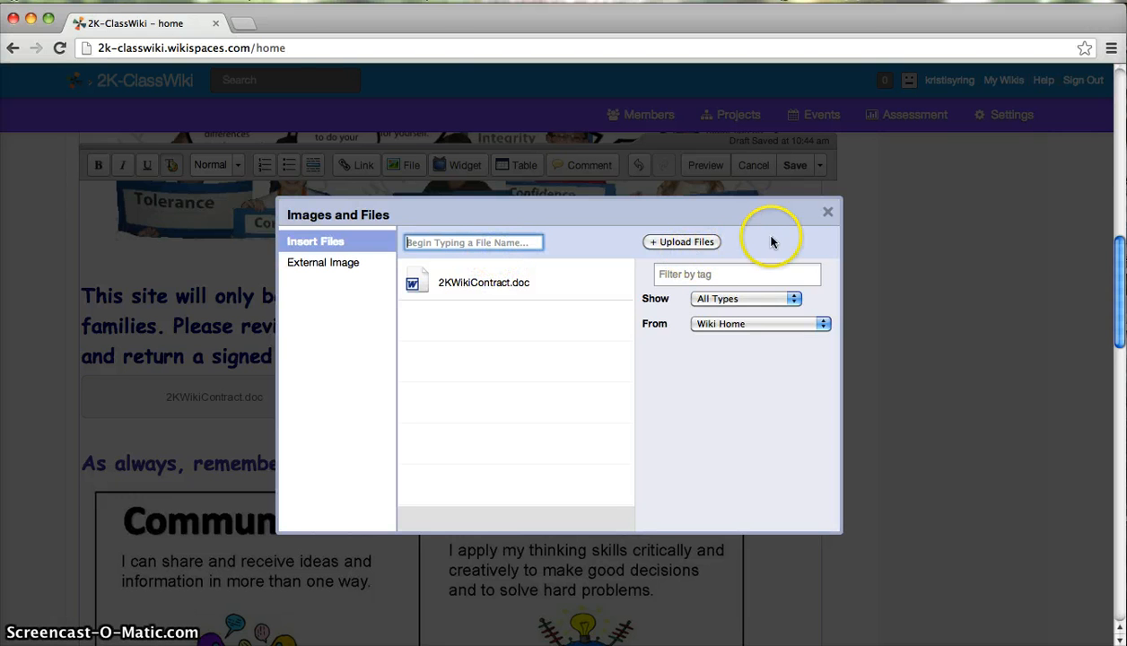
pyautogui.click(825, 217)
# Look through the IB learner profile tables and the reference links in the home page editor, and leave the editor without saving
pyautogui.scroll(-2, 307, 364)
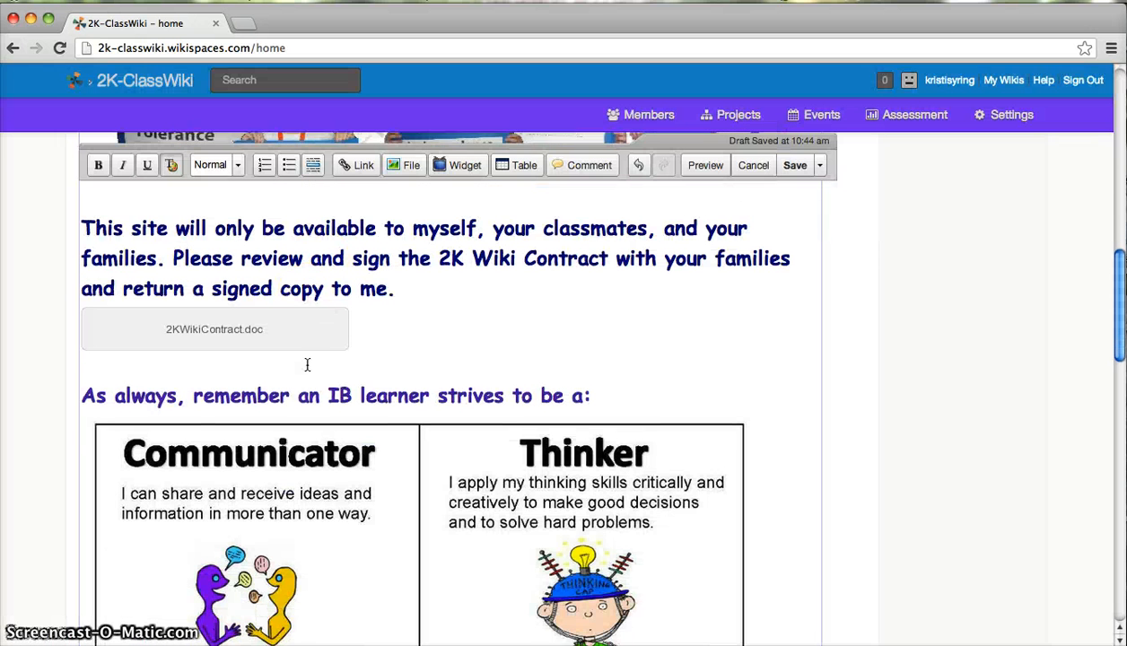
pyautogui.scroll(-5, 307, 364)
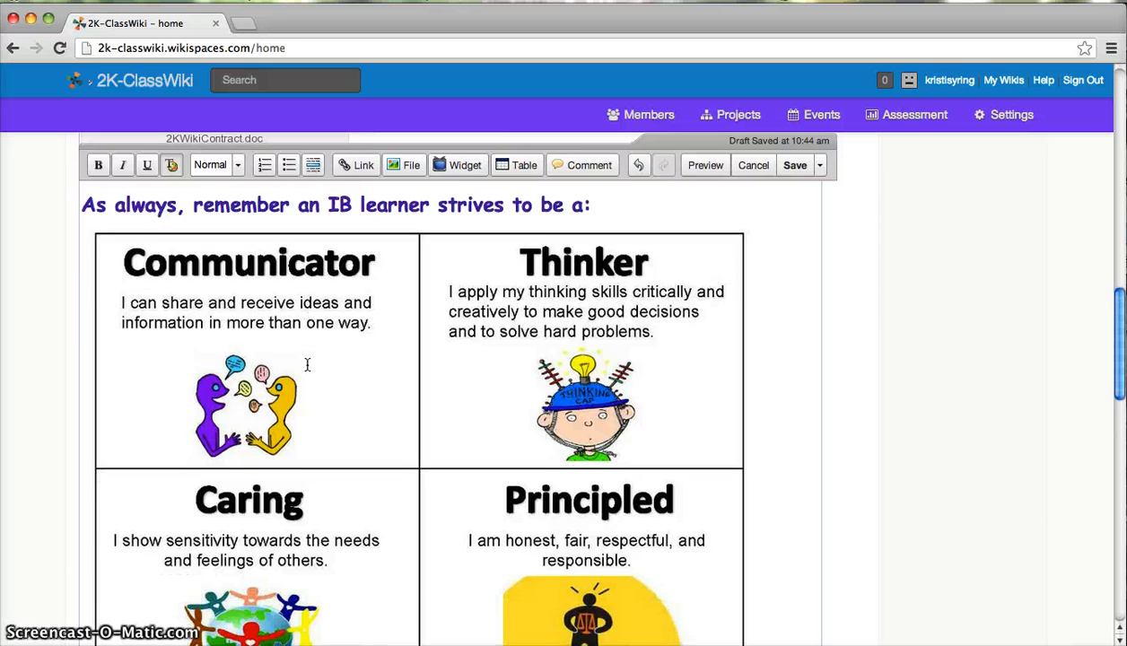
pyautogui.scroll(-9, 307, 364)
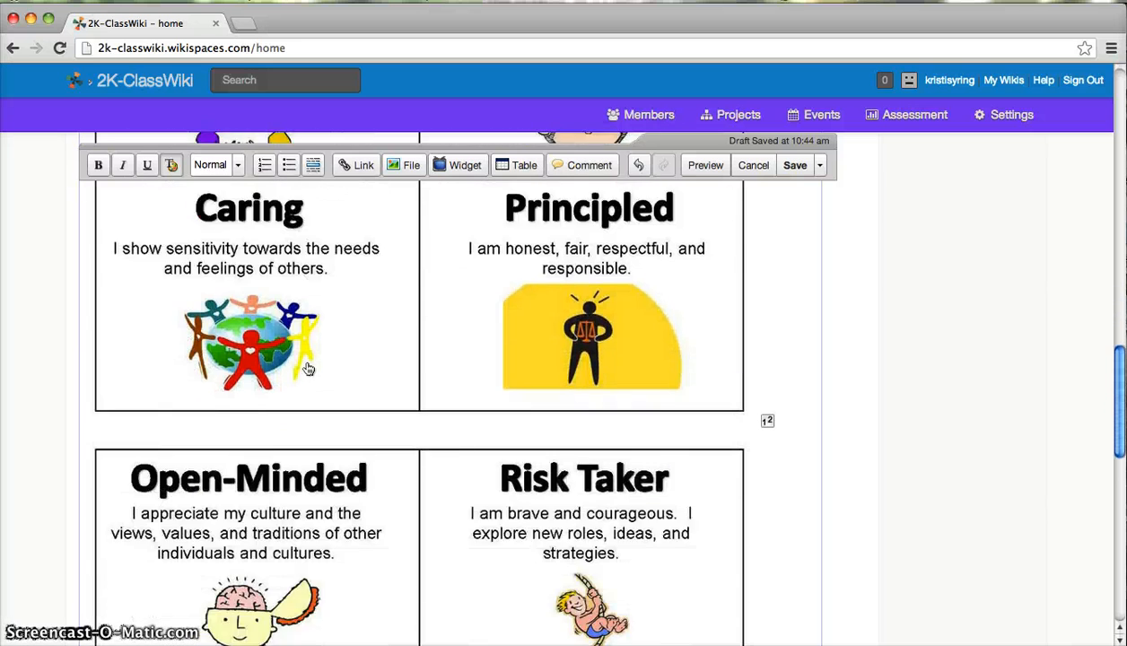
pyautogui.scroll(-14, 307, 368)
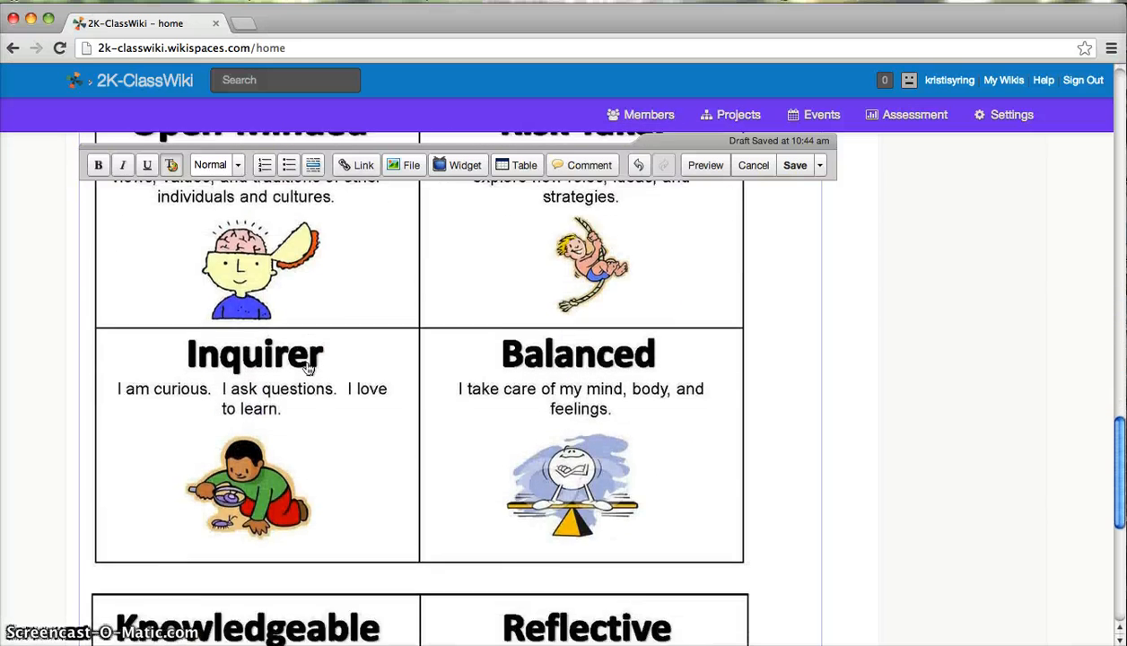
pyautogui.scroll(-2, 308, 369)
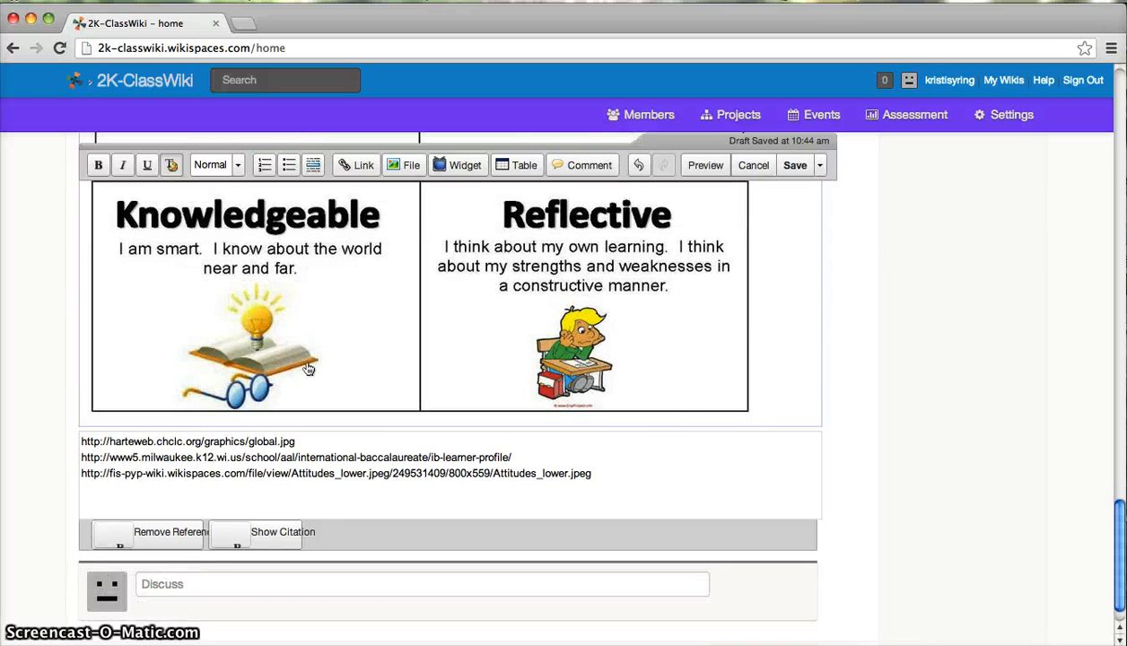
pyautogui.scroll(3, 308, 369)
pyautogui.scroll(-3, 307, 369)
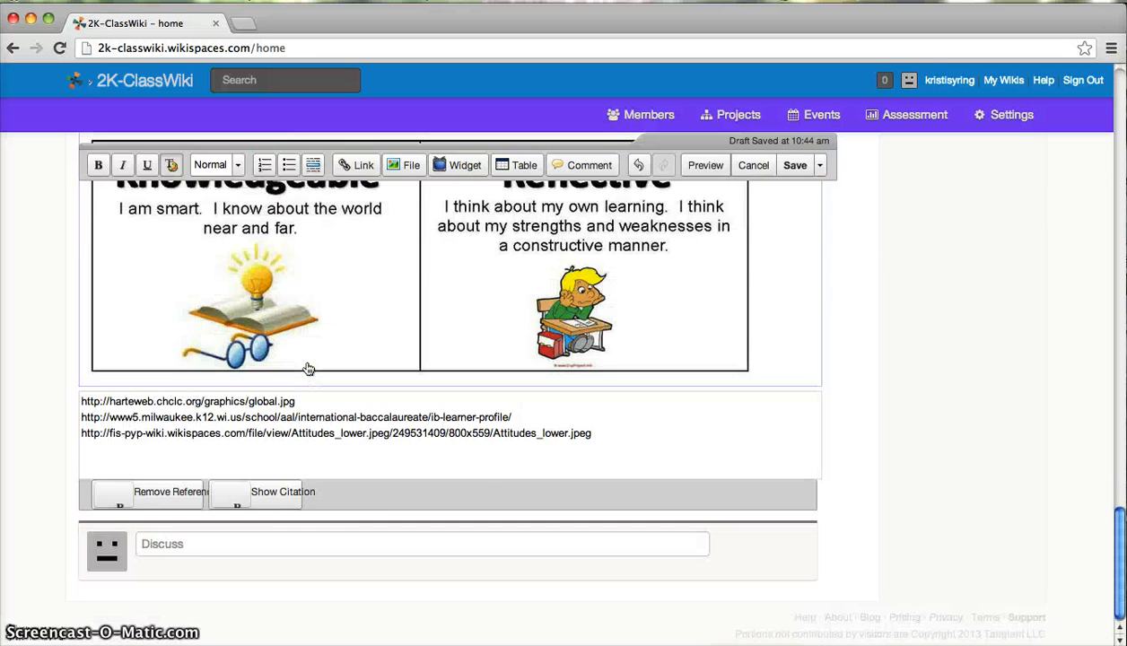
pyautogui.scroll(2, 308, 369)
pyautogui.scroll(20, 307, 368)
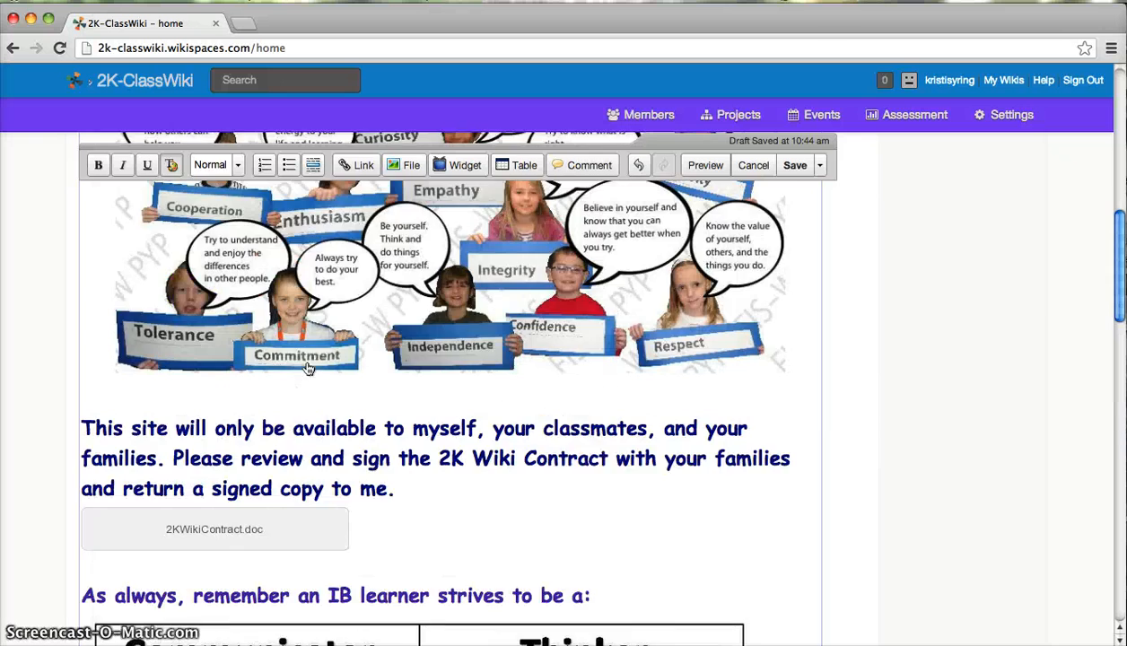
pyautogui.scroll(10, 308, 369)
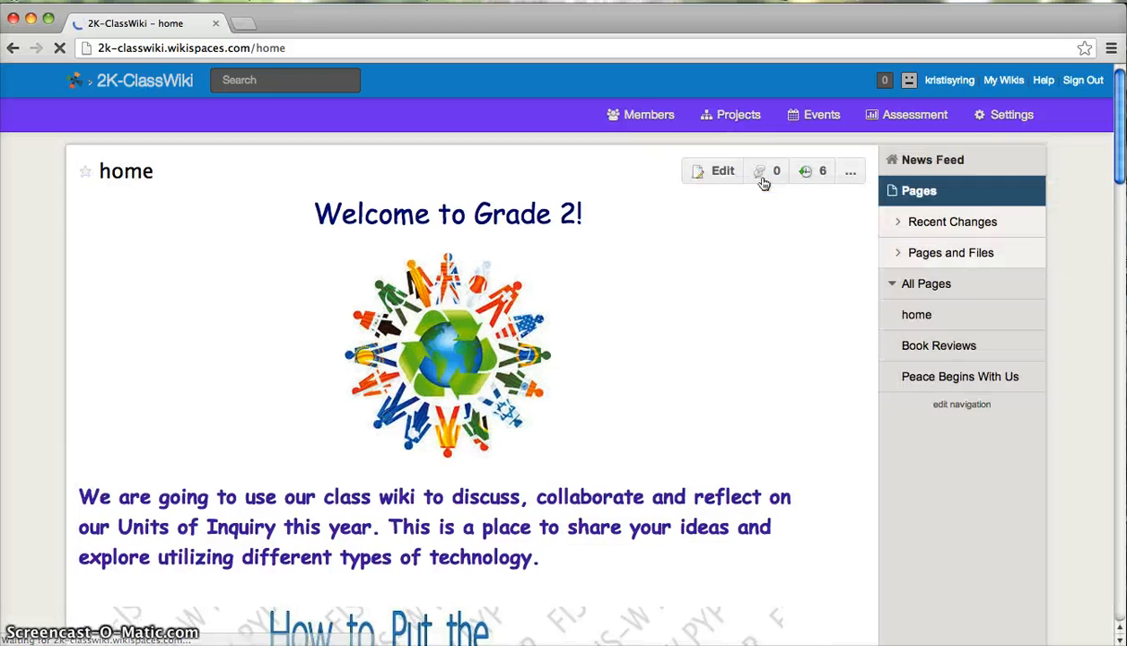
# Examine the published home page, from the attitudes poster and wiki contract to the learner profile and its reference links
pyautogui.scroll(-10, 490, 227)
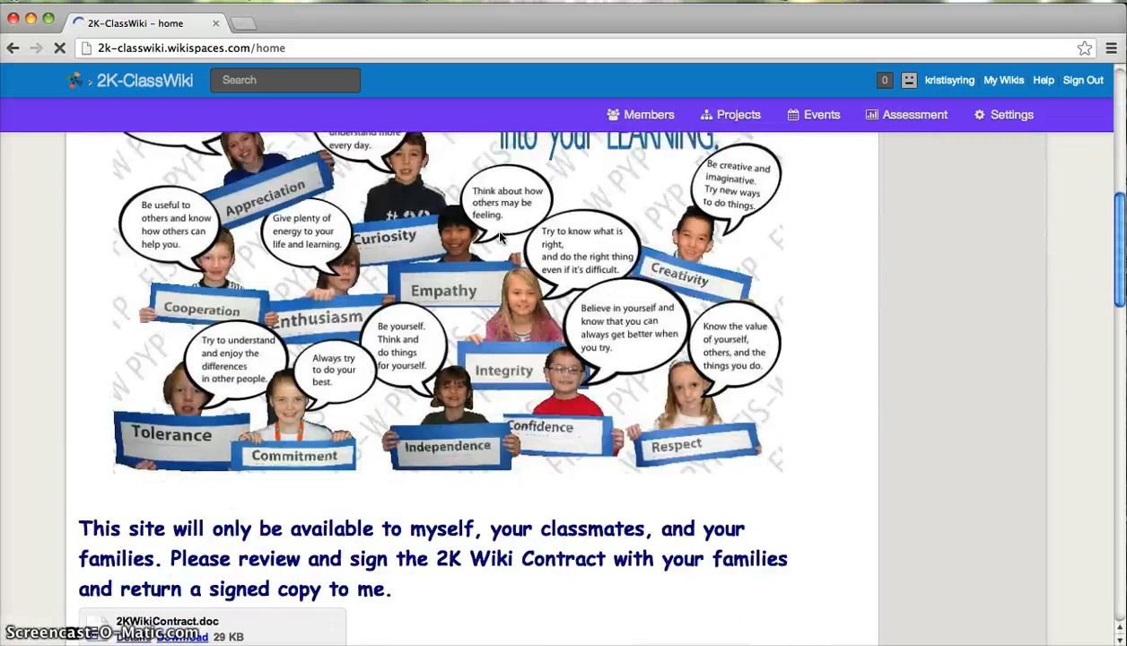
pyautogui.scroll(-10, 500, 236)
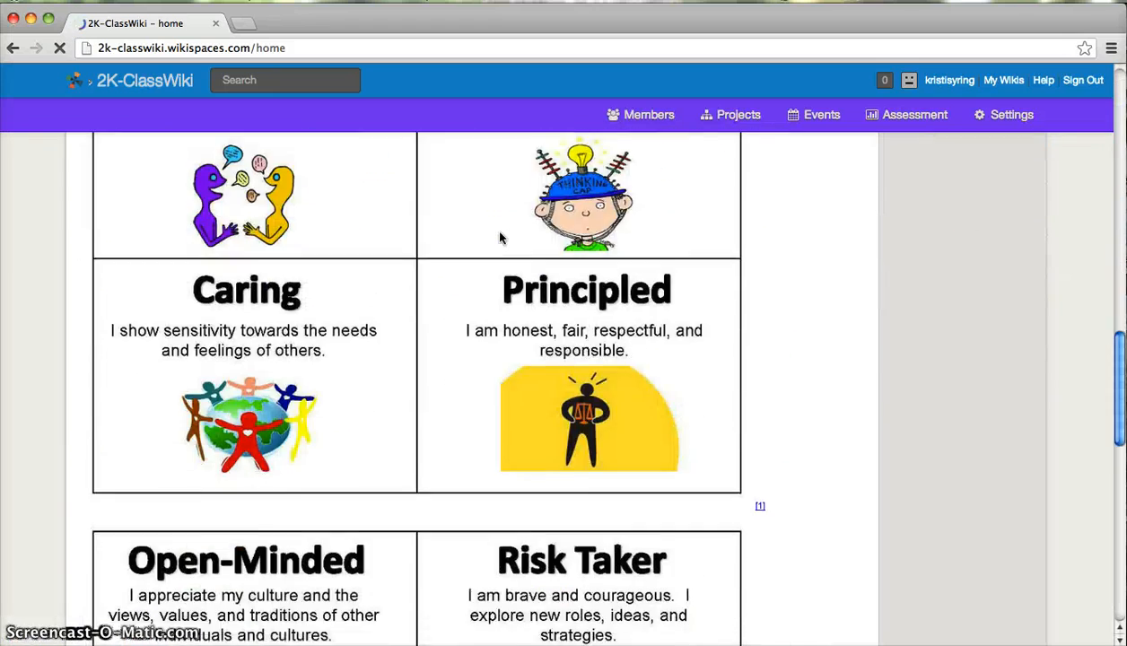
pyautogui.scroll(-10, 500, 236)
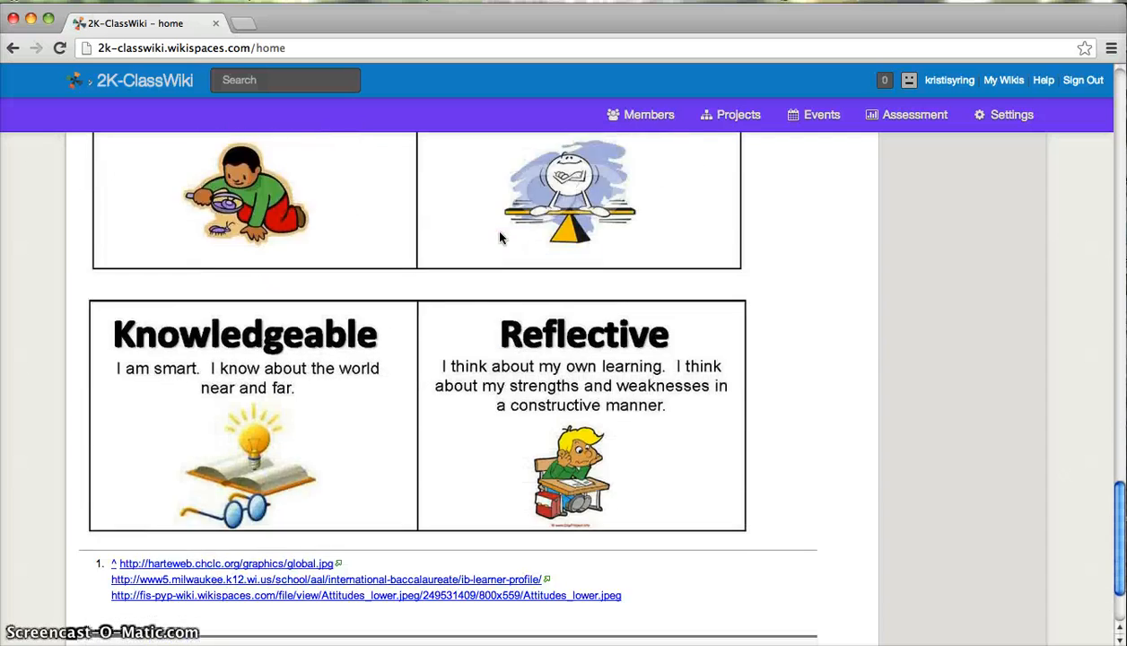
pyautogui.scroll(8, 500, 236)
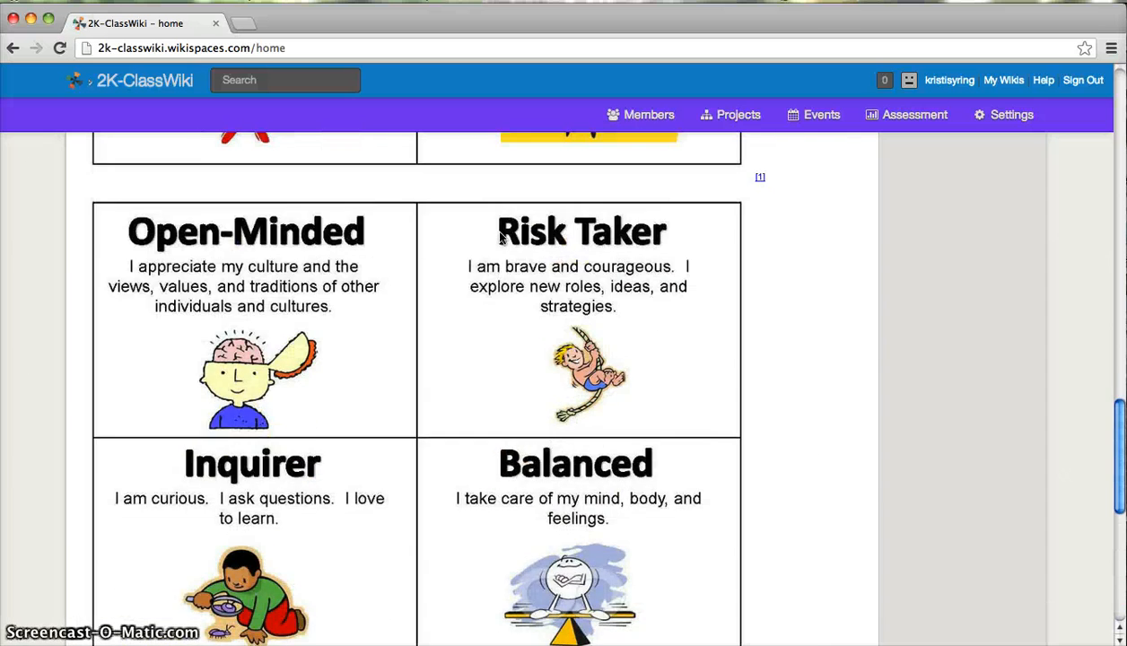
pyautogui.scroll(5, 499, 237)
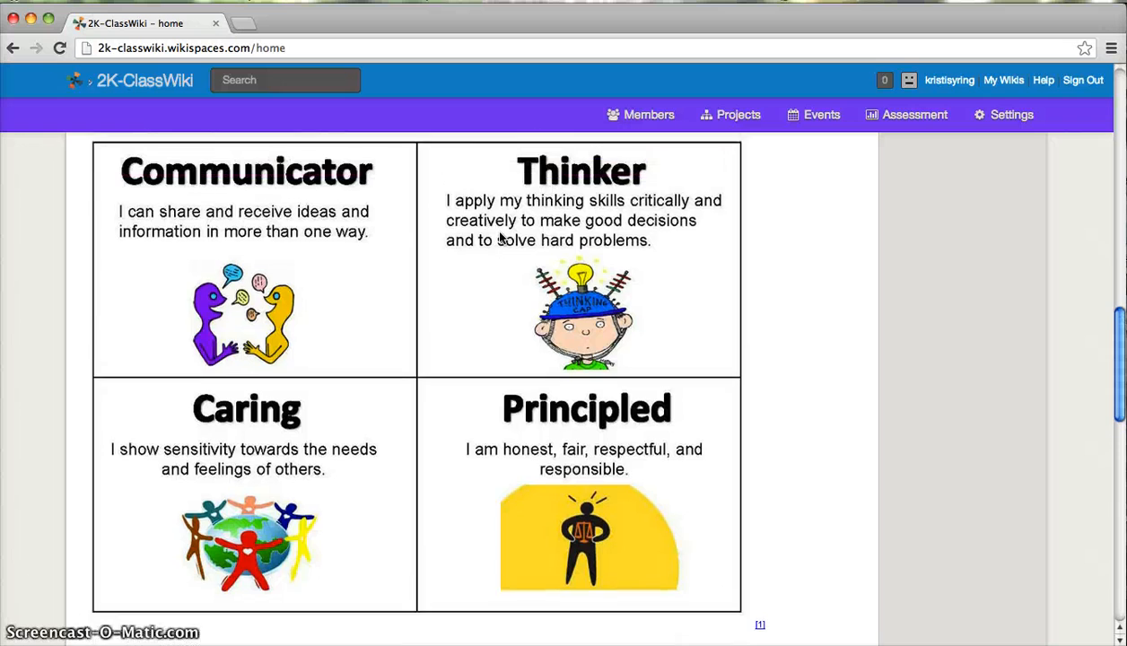
pyautogui.scroll(5, 500, 236)
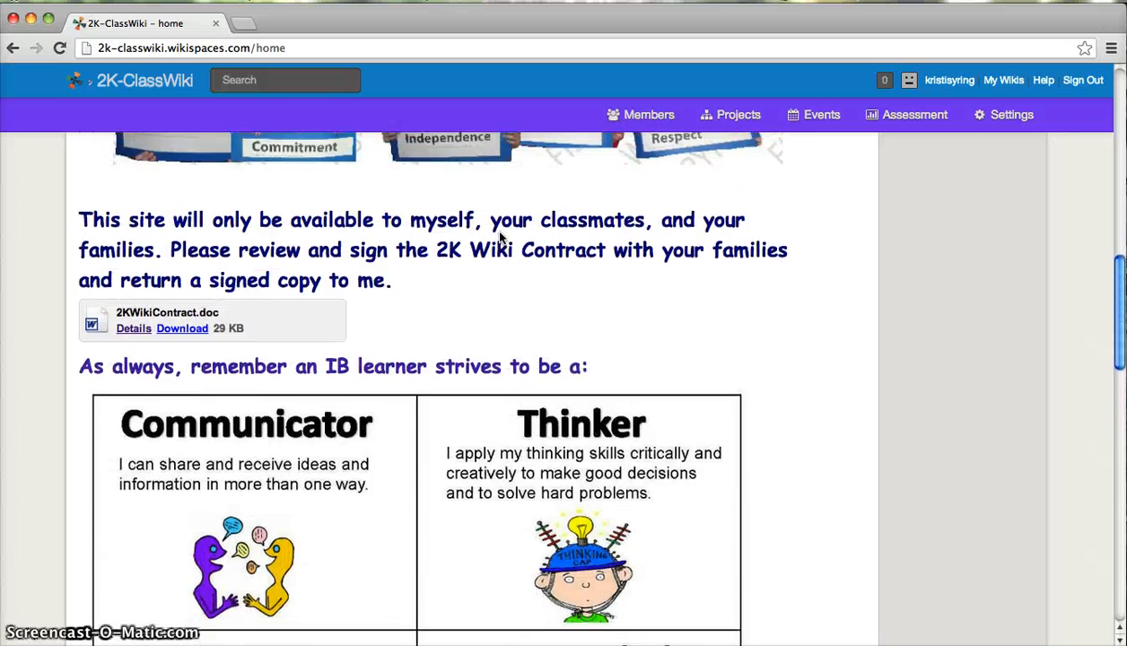
pyautogui.scroll(5, 500, 236)
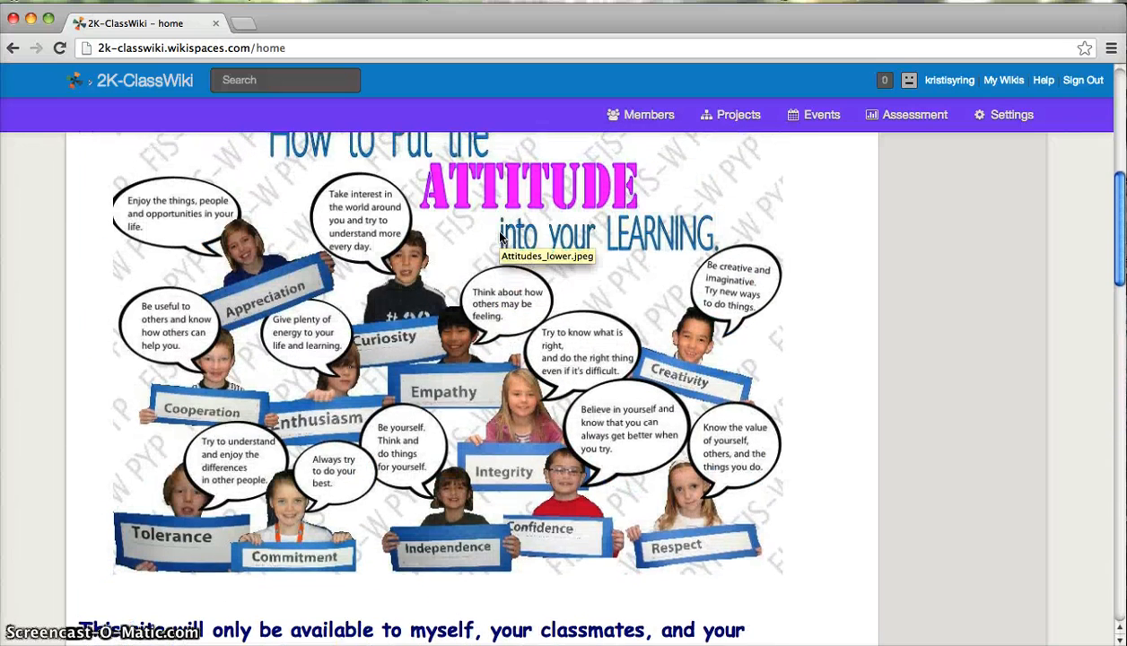
pyautogui.scroll(5, 500, 236)
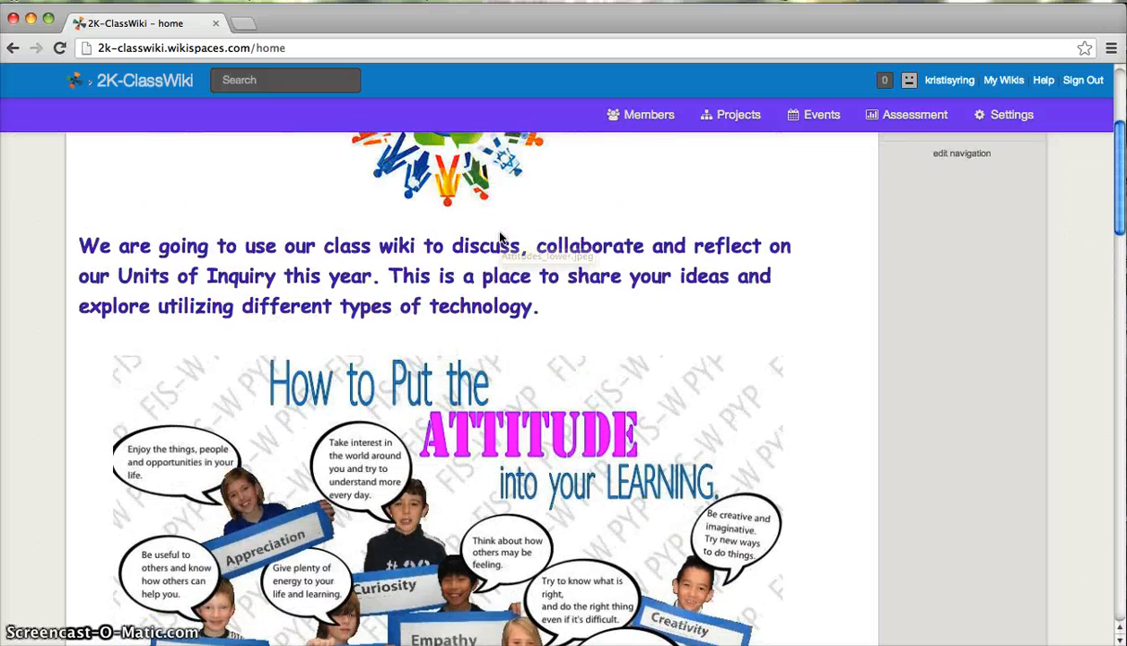
# Open the Book Reviews page and read its steps for writing a review, the DOGObooks link and the review criteria
pyautogui.scroll(3, 499, 236)
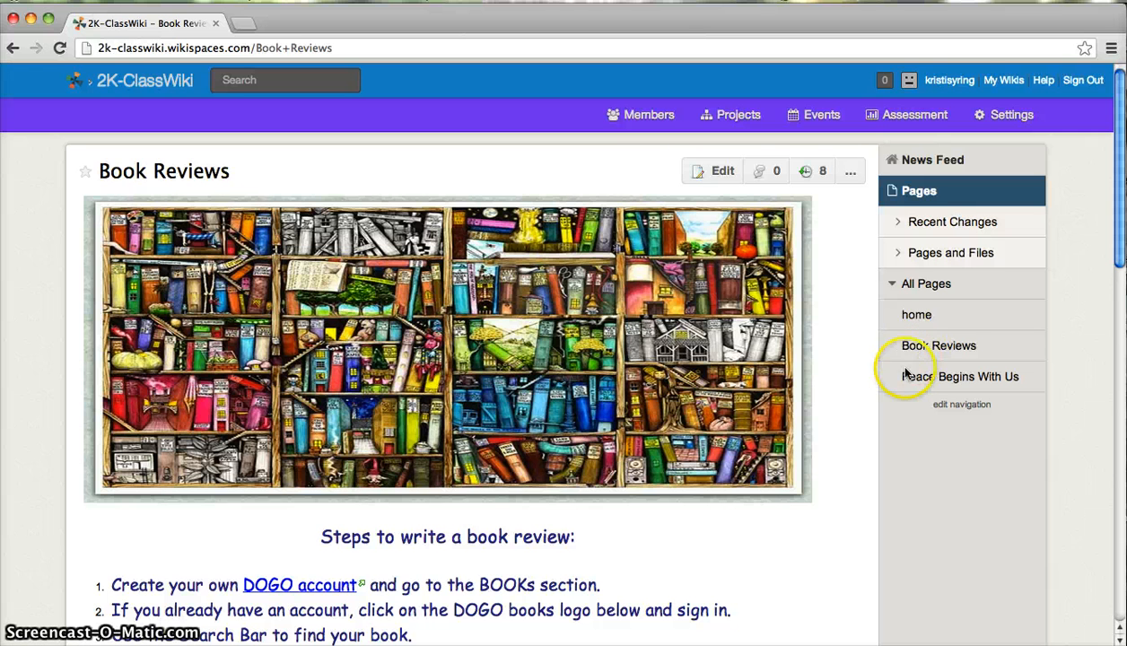
pyautogui.scroll(-1, 738, 344)
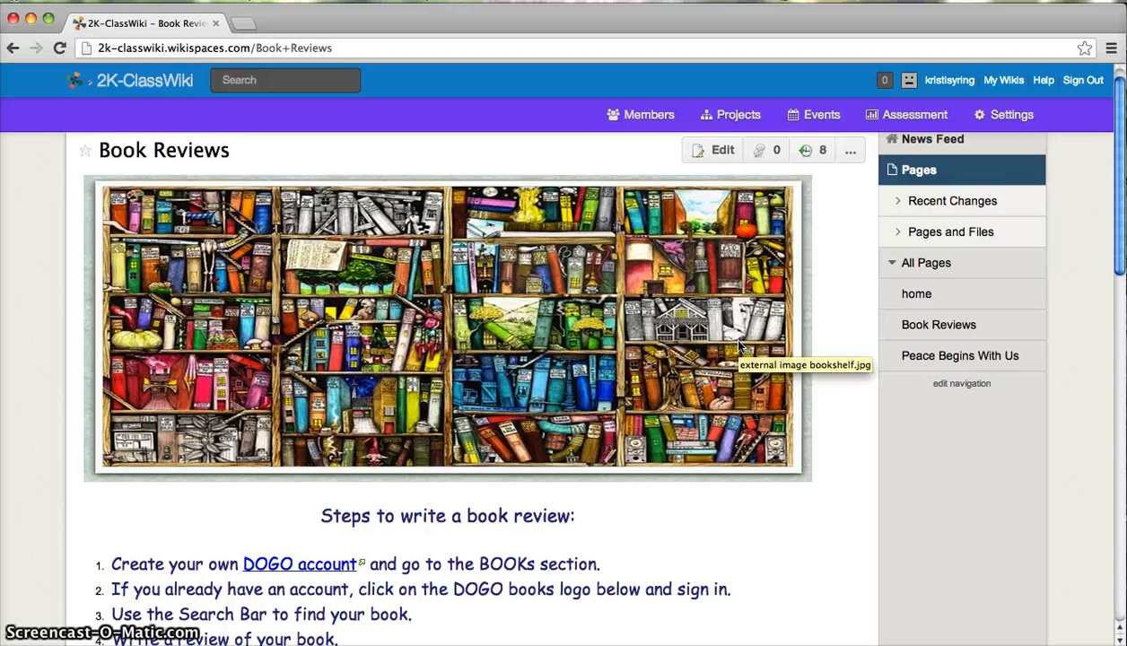
pyautogui.scroll(-1, 541, 390)
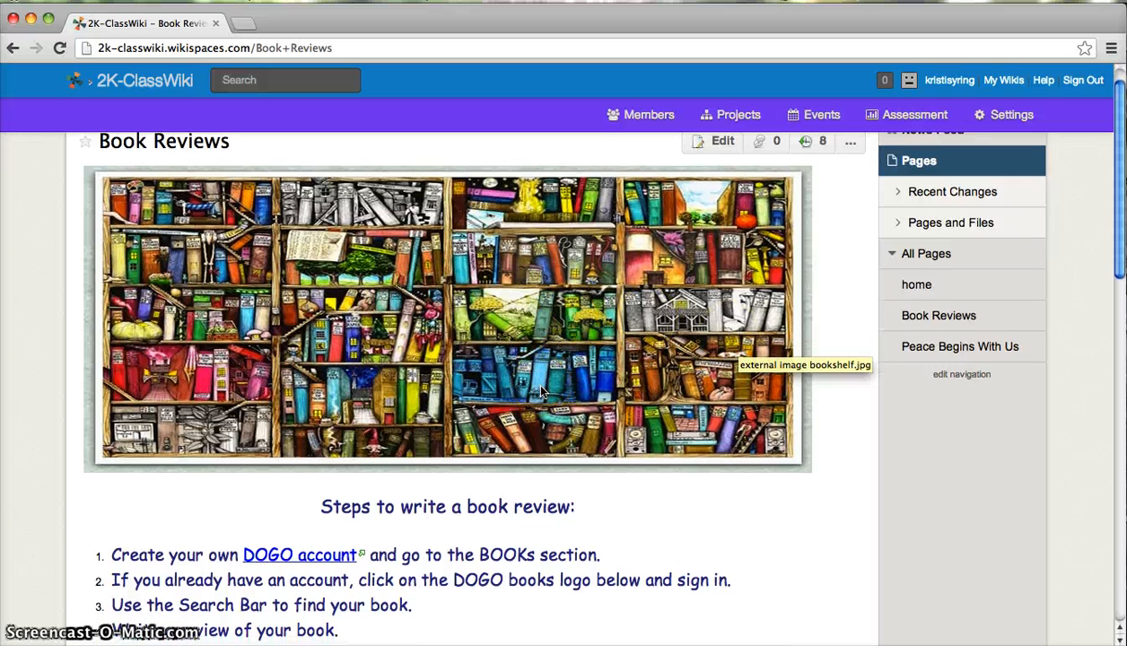
pyautogui.scroll(-3, 541, 391)
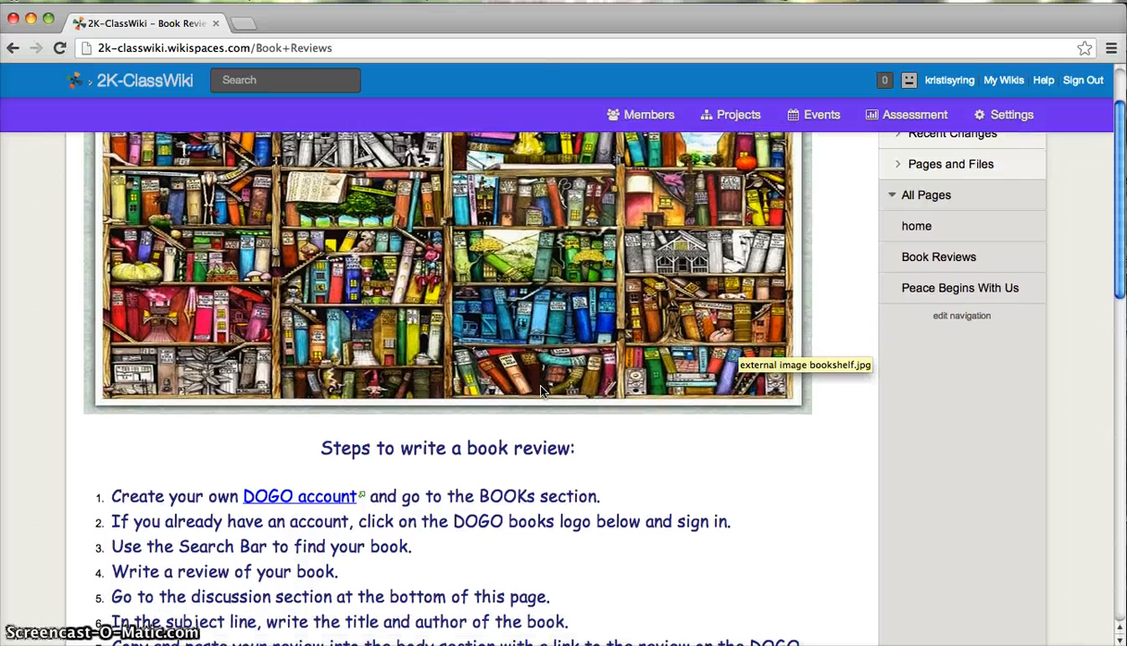
pyautogui.scroll(-2, 514, 296)
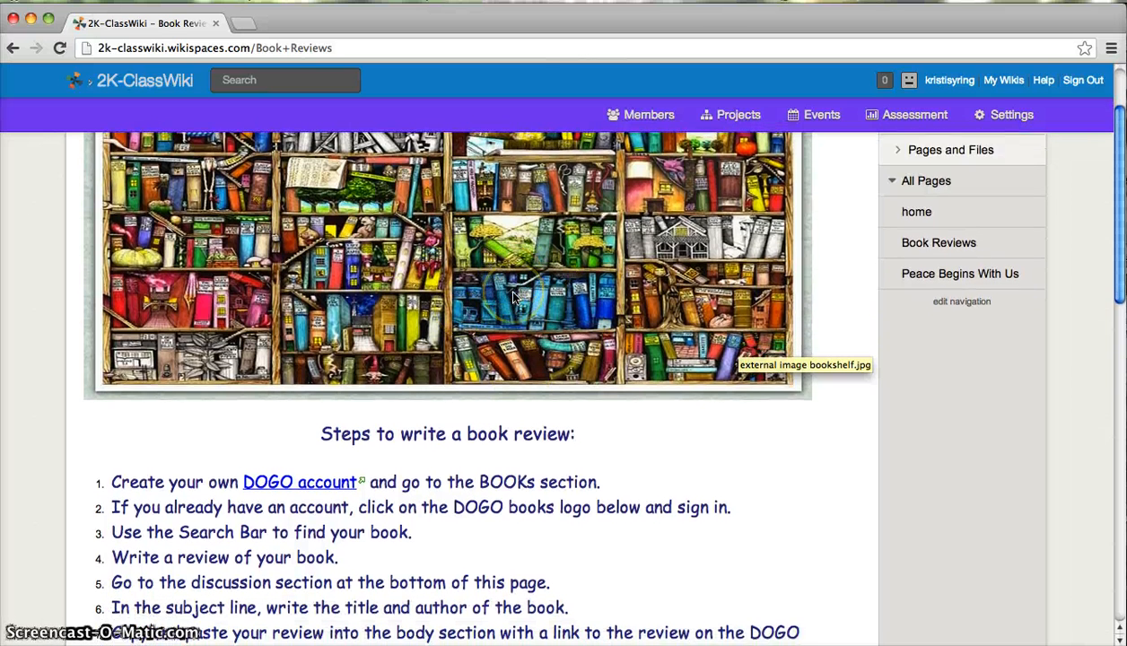
pyautogui.scroll(-3, 514, 297)
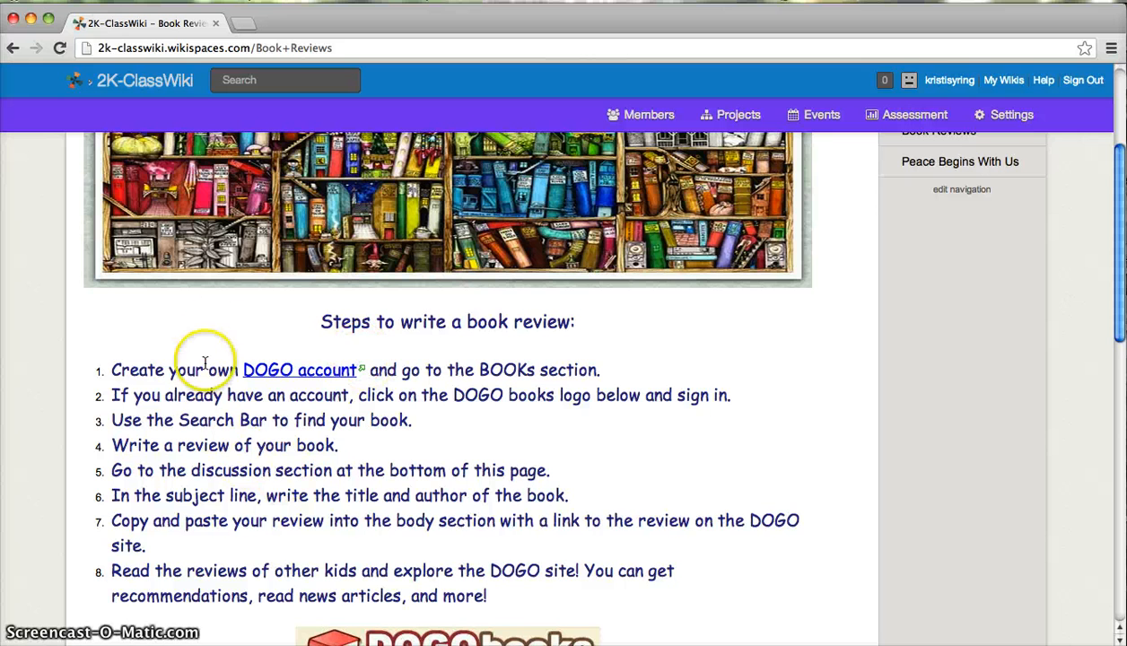
pyautogui.scroll(-7, 348, 332)
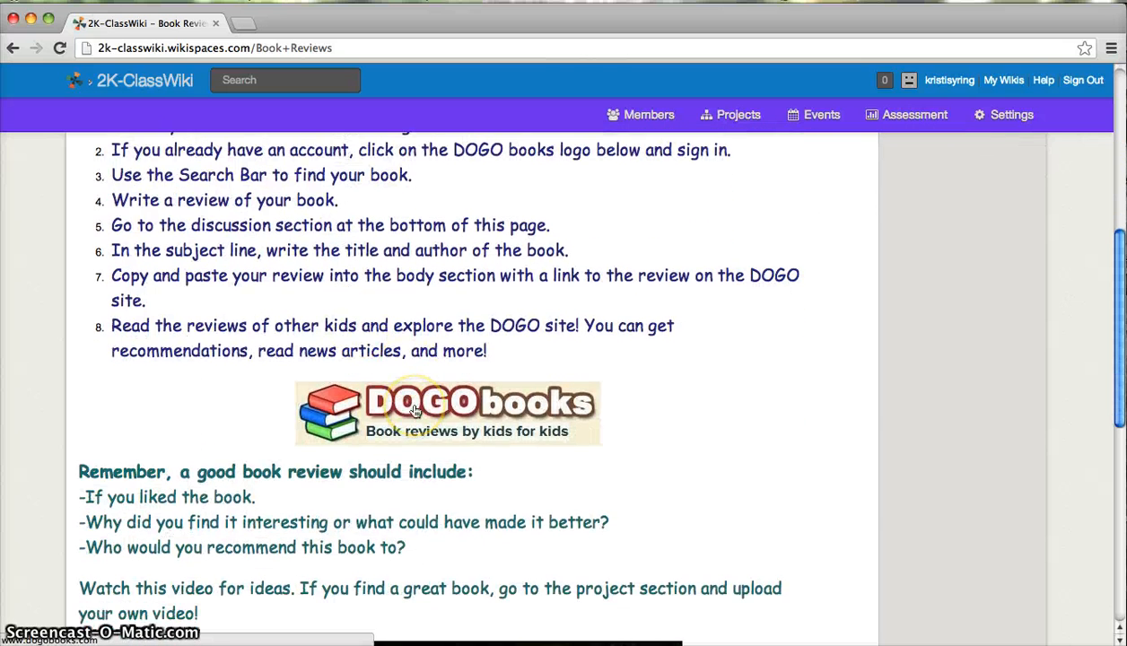
pyautogui.scroll(-1, 418, 499)
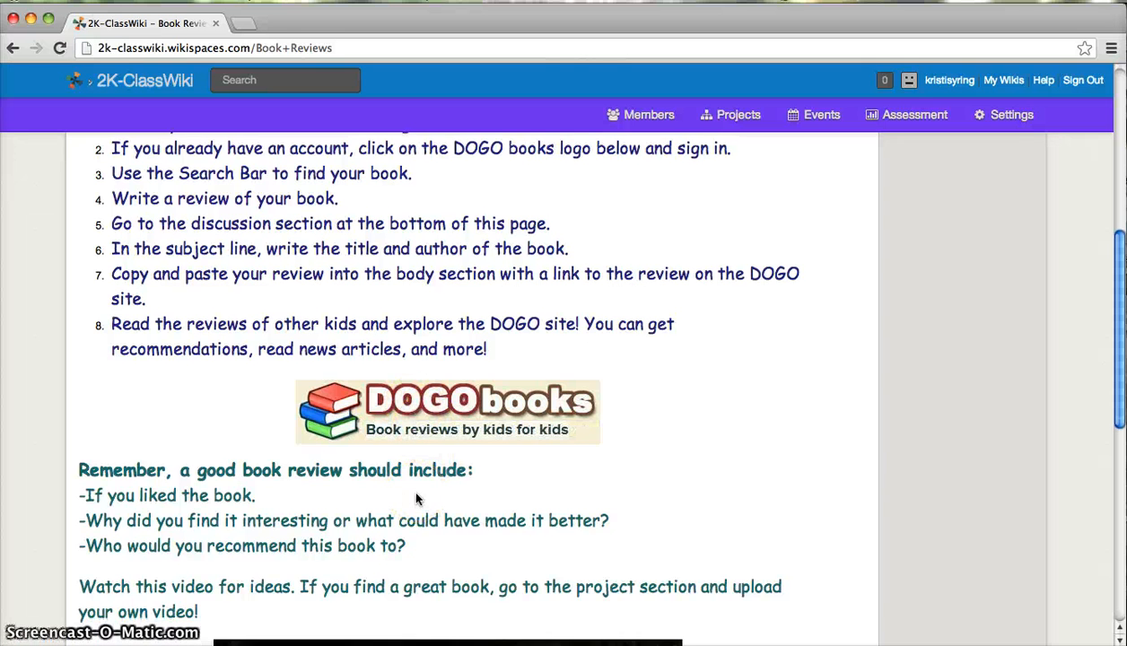
pyautogui.scroll(-3, 417, 499)
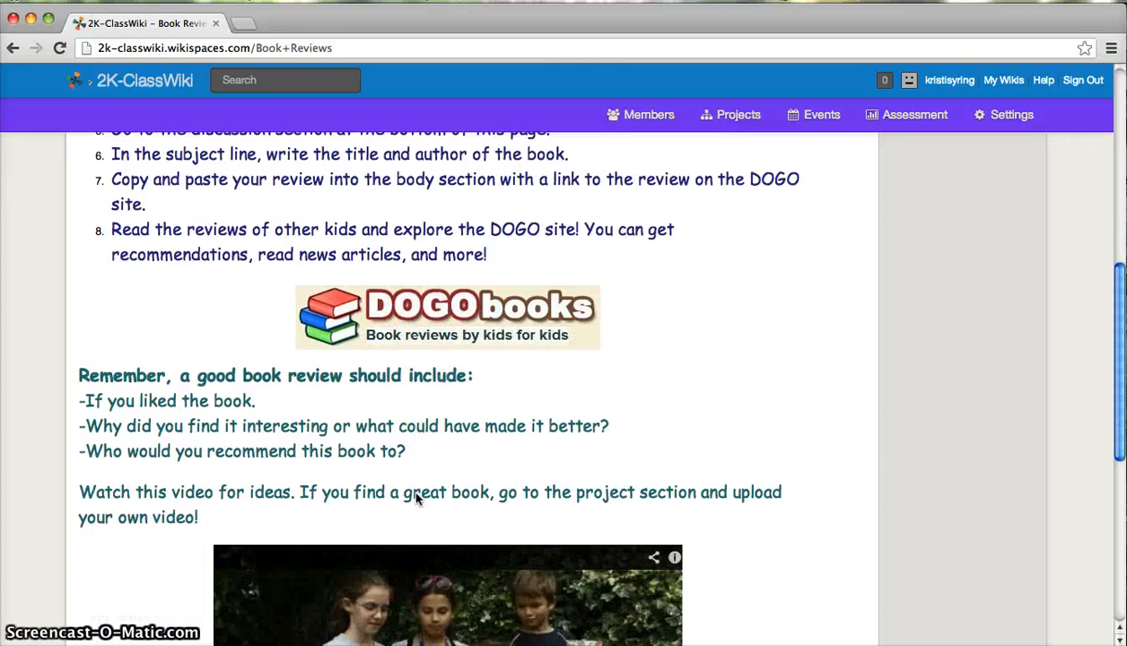
pyautogui.scroll(-2, 416, 499)
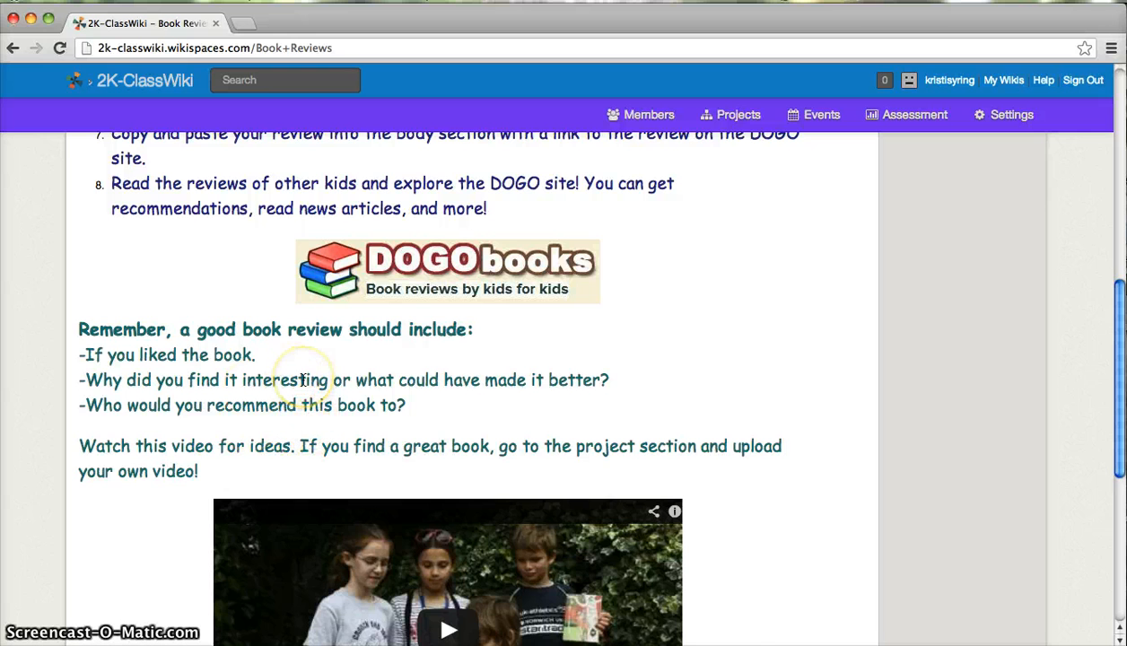
# Look over the rest of the Book Reviews page, including the embedded video, the source links and the discussion area
pyautogui.scroll(-5, 304, 381)
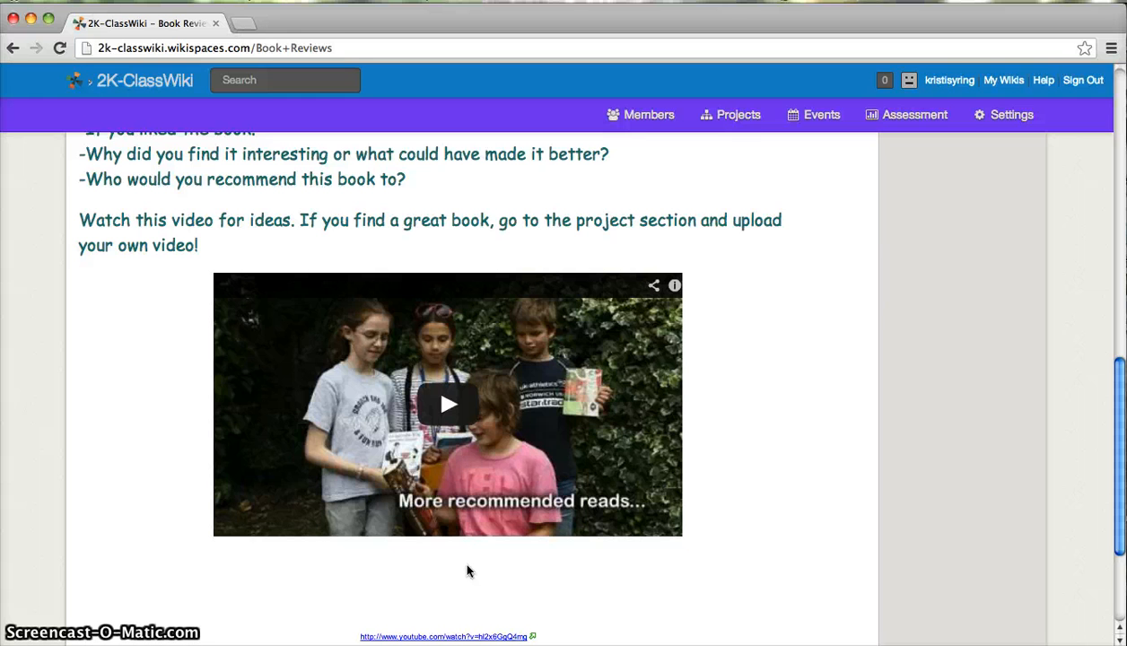
pyautogui.scroll(-2, 466, 571)
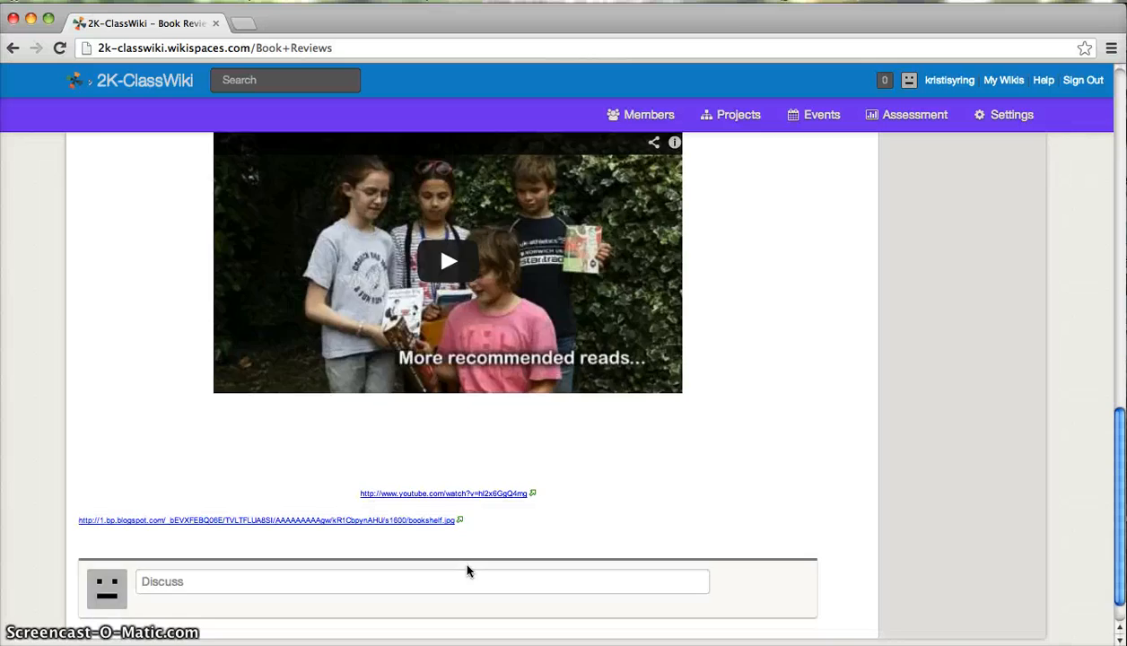
pyautogui.scroll(6, 467, 571)
pyautogui.scroll(5, 466, 571)
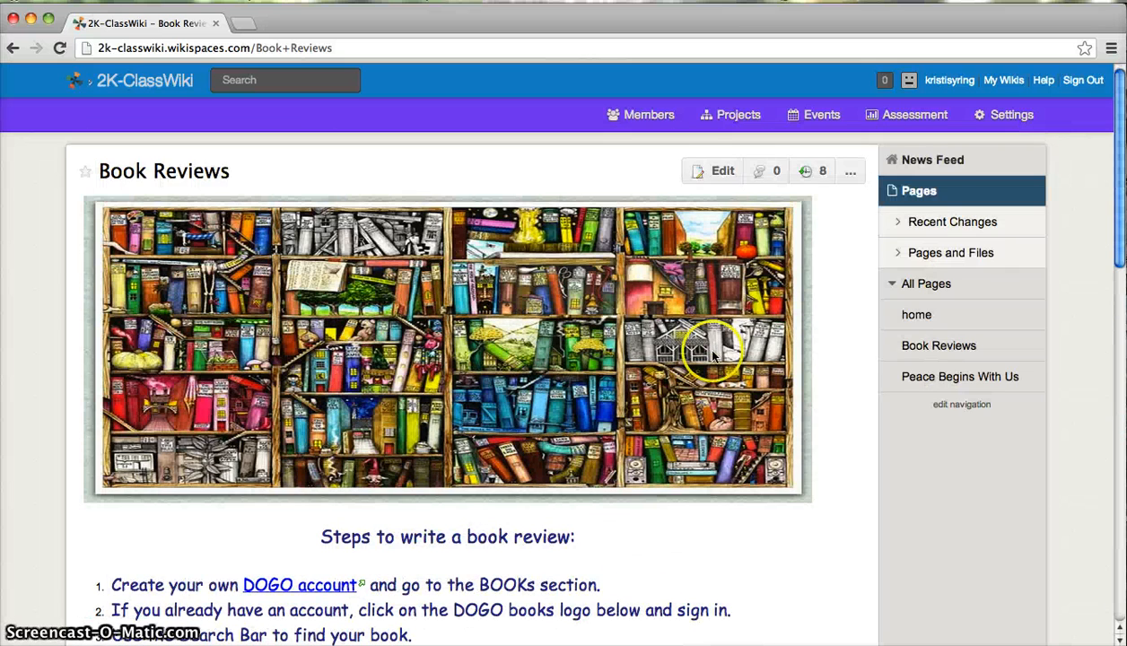
# Open the Book Reviews page for editing and bring up the Dogo Books widget from the Education widgets
pyautogui.click(724, 172)
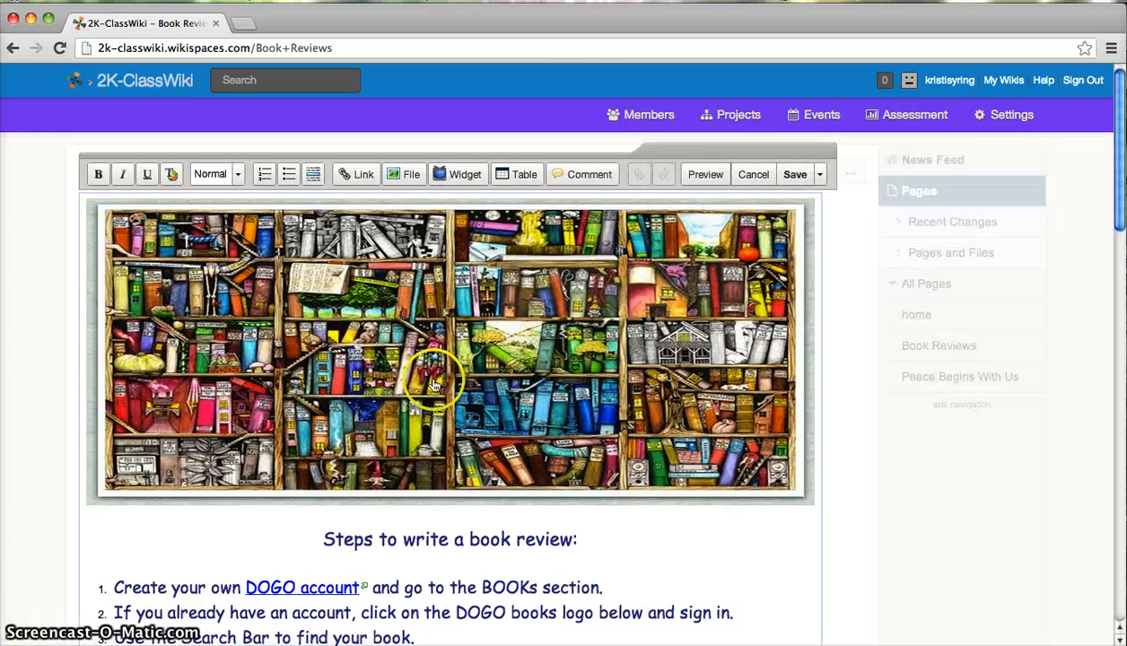
pyautogui.scroll(-3, 435, 382)
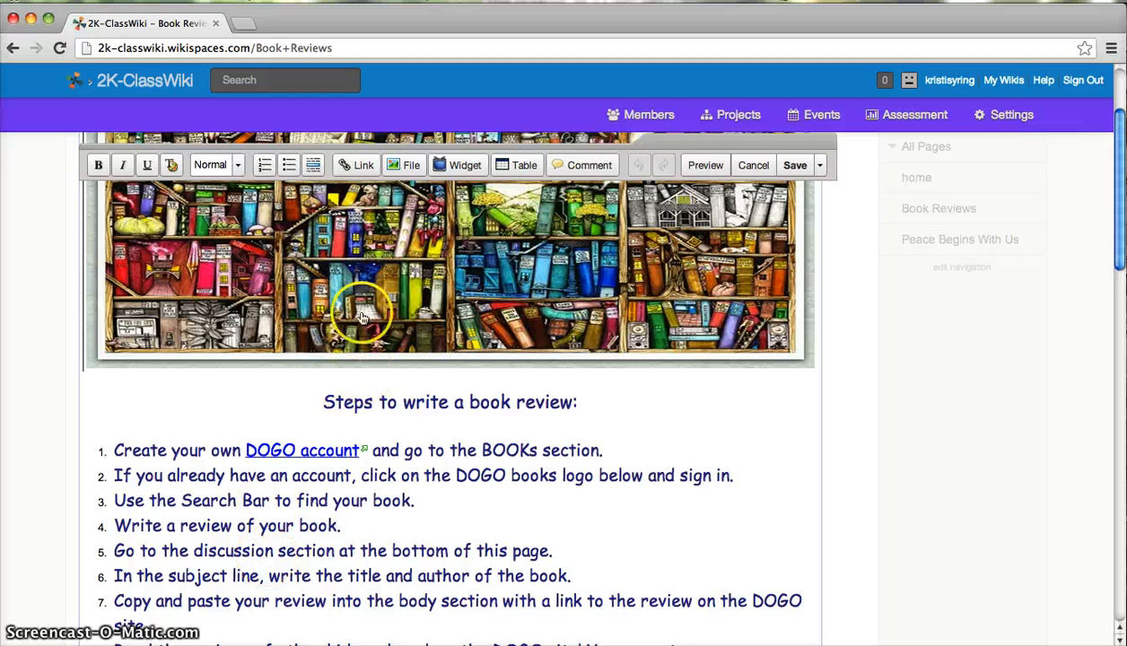
pyautogui.click(466, 167)
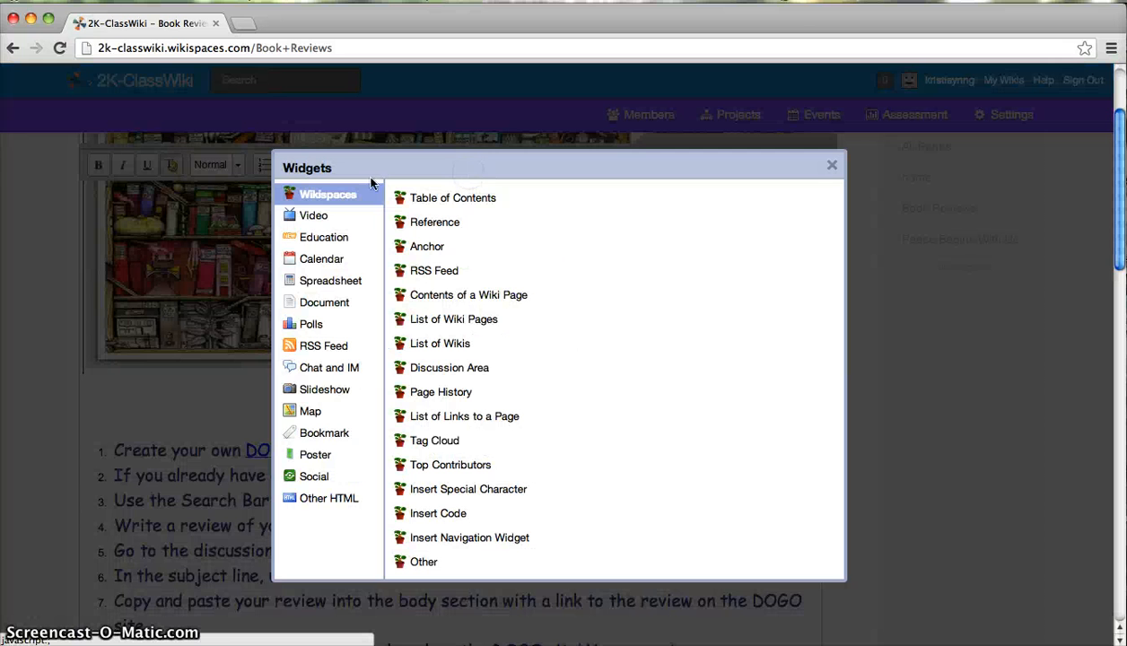
pyautogui.click(341, 246)
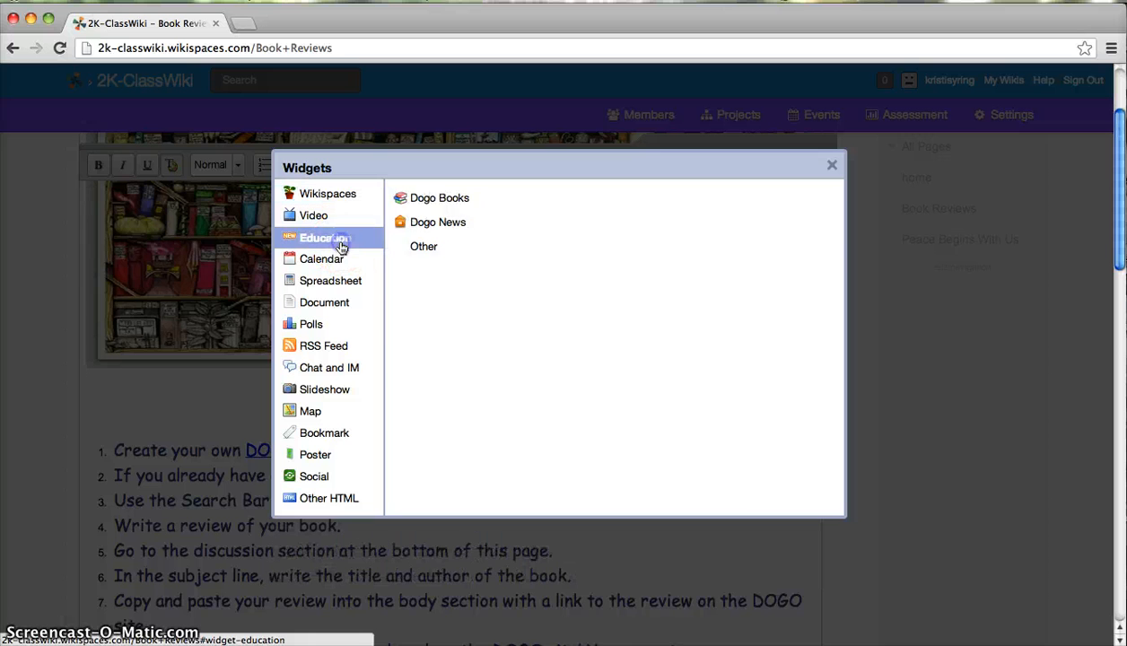
pyautogui.click(447, 199)
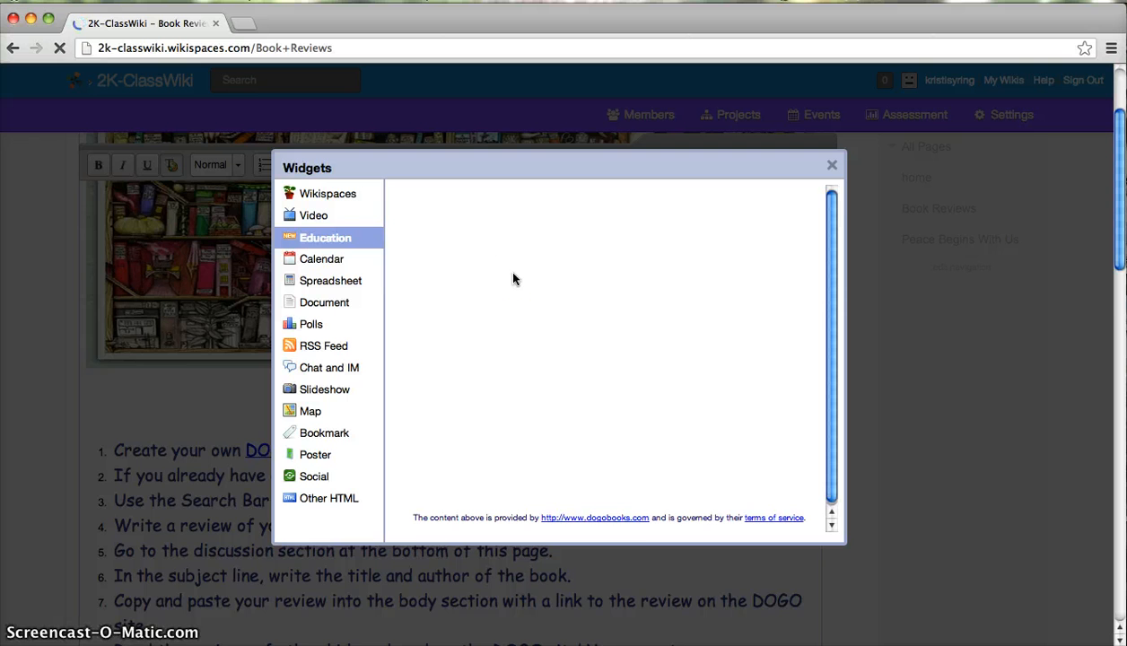
# Browse the book listings and their reviews in the Dogo Books widget, and close it without inserting a book
pyautogui.scroll(-2, 515, 278)
pyautogui.scroll(4, 514, 278)
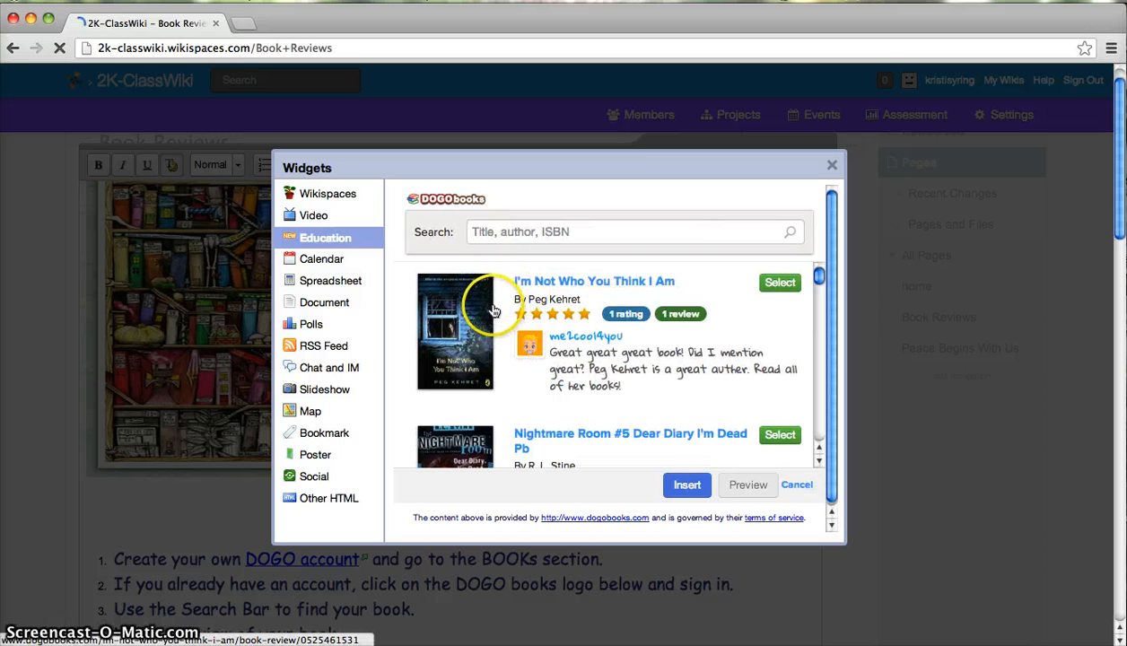
pyautogui.scroll(-1, 494, 311)
pyautogui.scroll(-1, 493, 312)
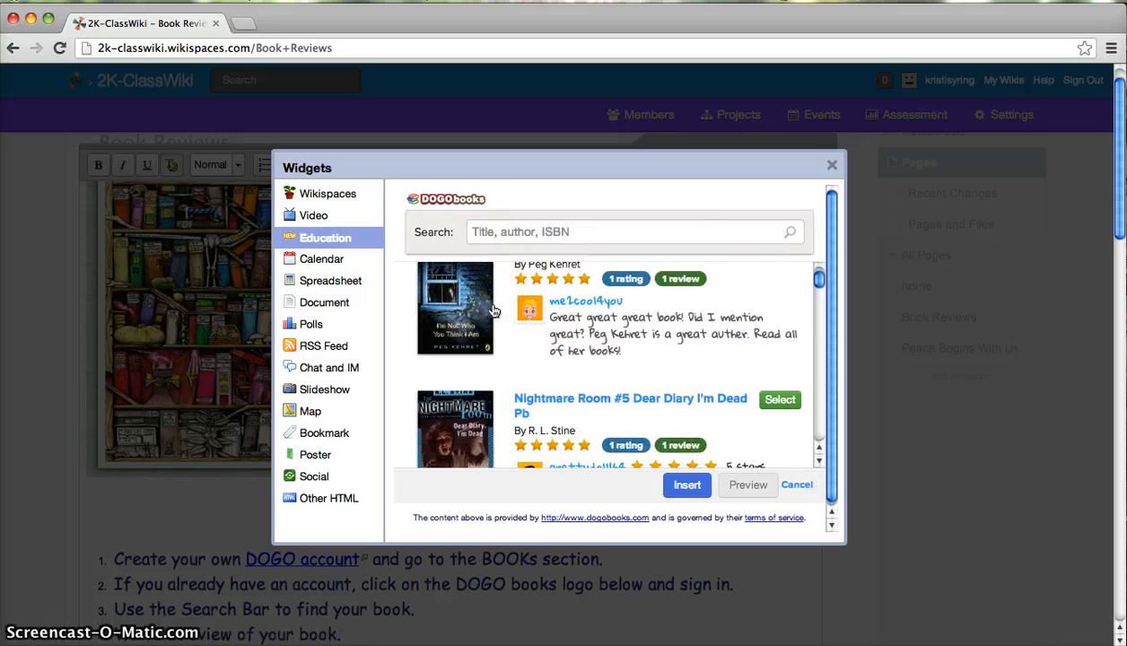
pyautogui.scroll(-3, 494, 312)
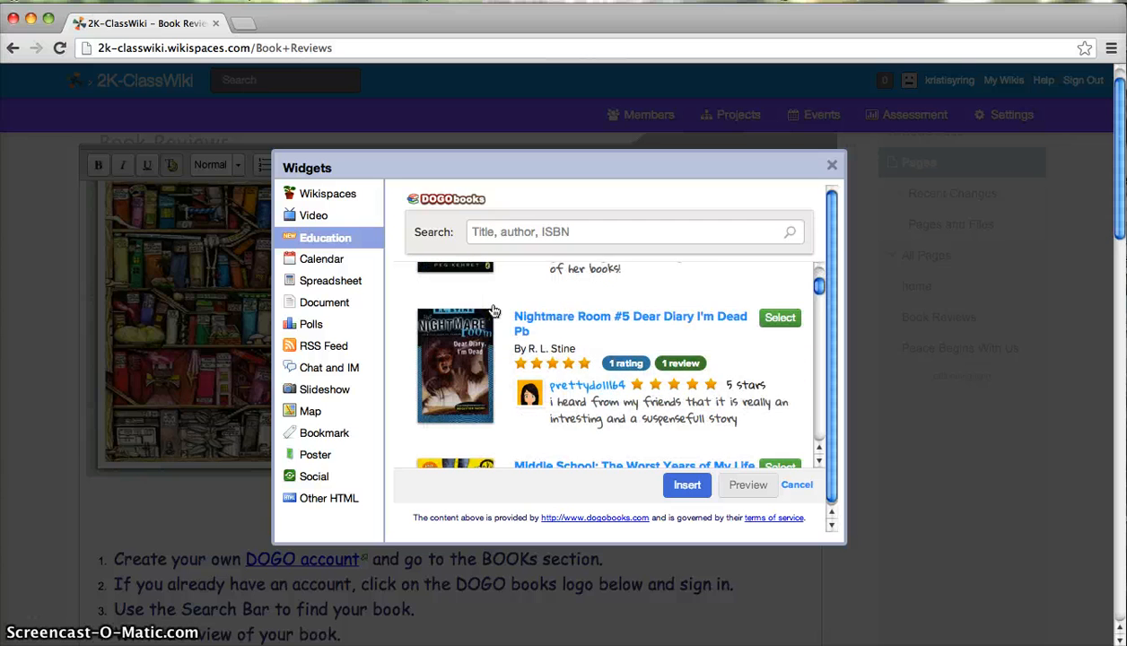
pyautogui.scroll(-1, 493, 311)
pyautogui.scroll(6, 494, 311)
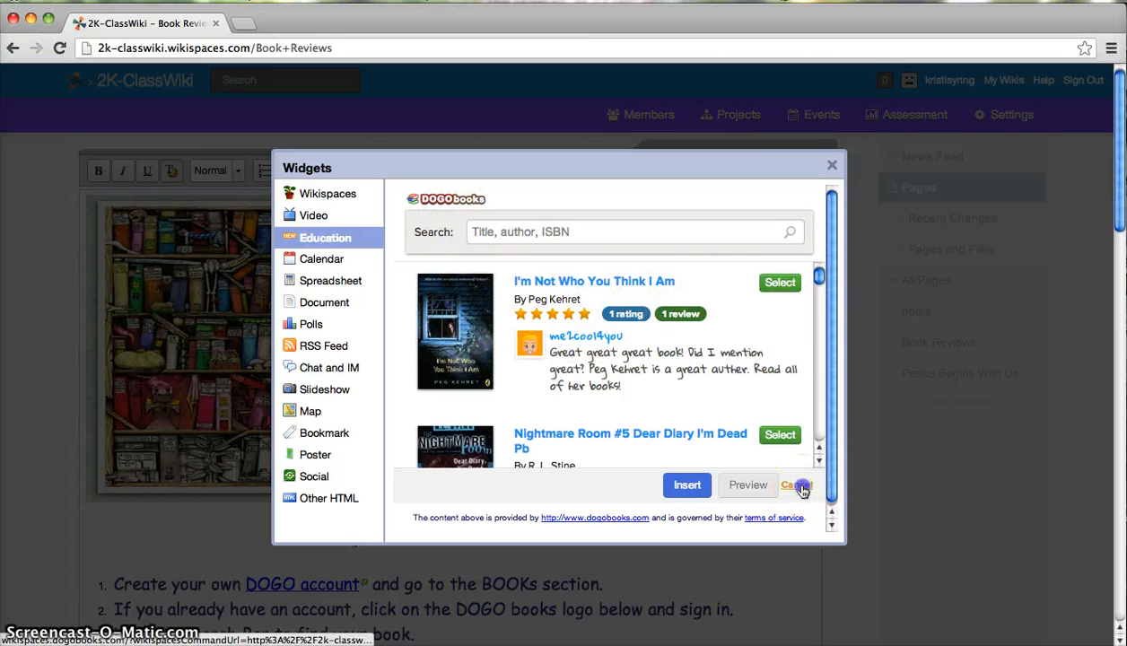
pyautogui.click(799, 489)
# Review the page, web address and email link options for the "DOGO account" text in step 1, and cancel without adding a link
pyautogui.scroll(-2, 383, 514)
pyautogui.scroll(-3, 383, 514)
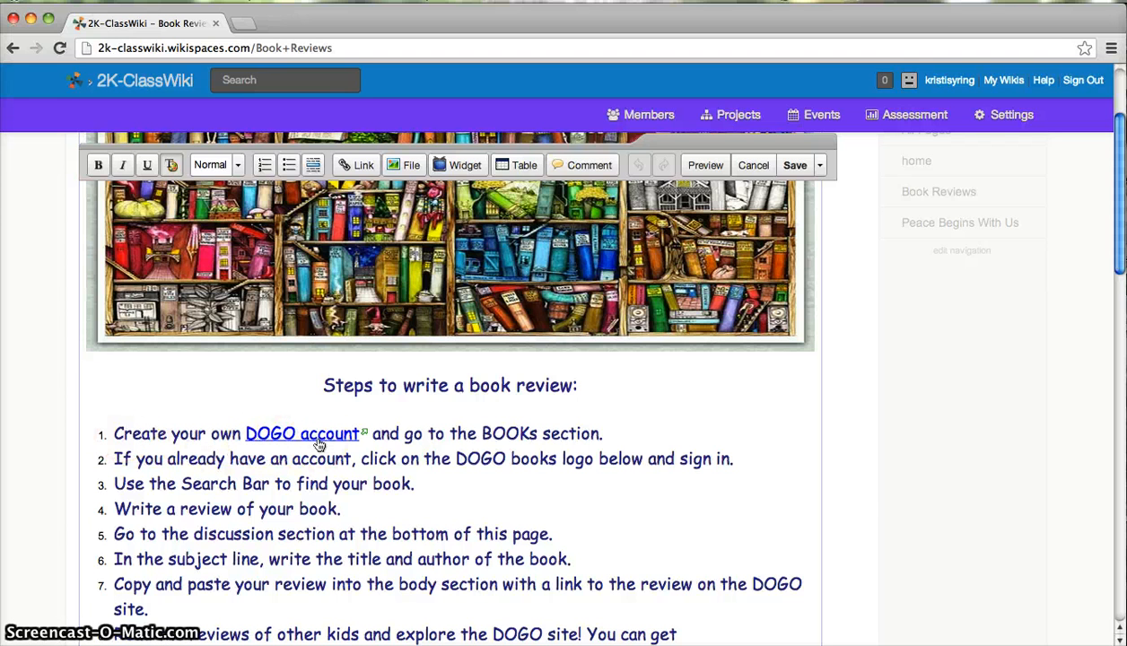
pyautogui.scroll(3, 318, 445)
pyautogui.click(296, 548)
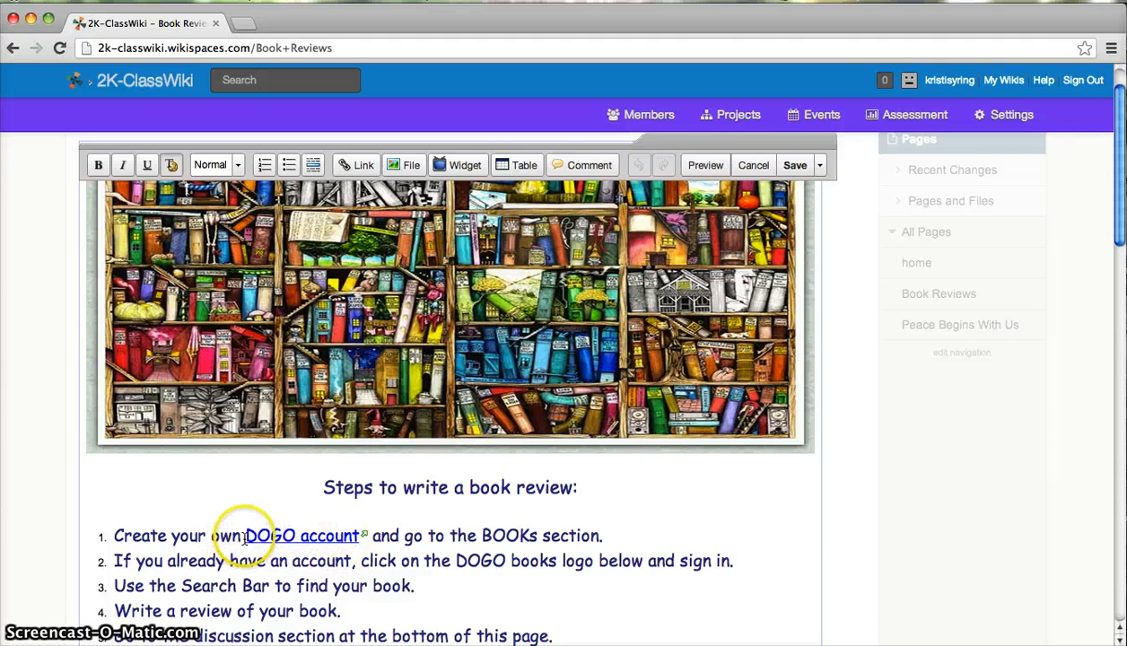
pyautogui.moveTo(307, 549); pyautogui.dragTo(367, 532)
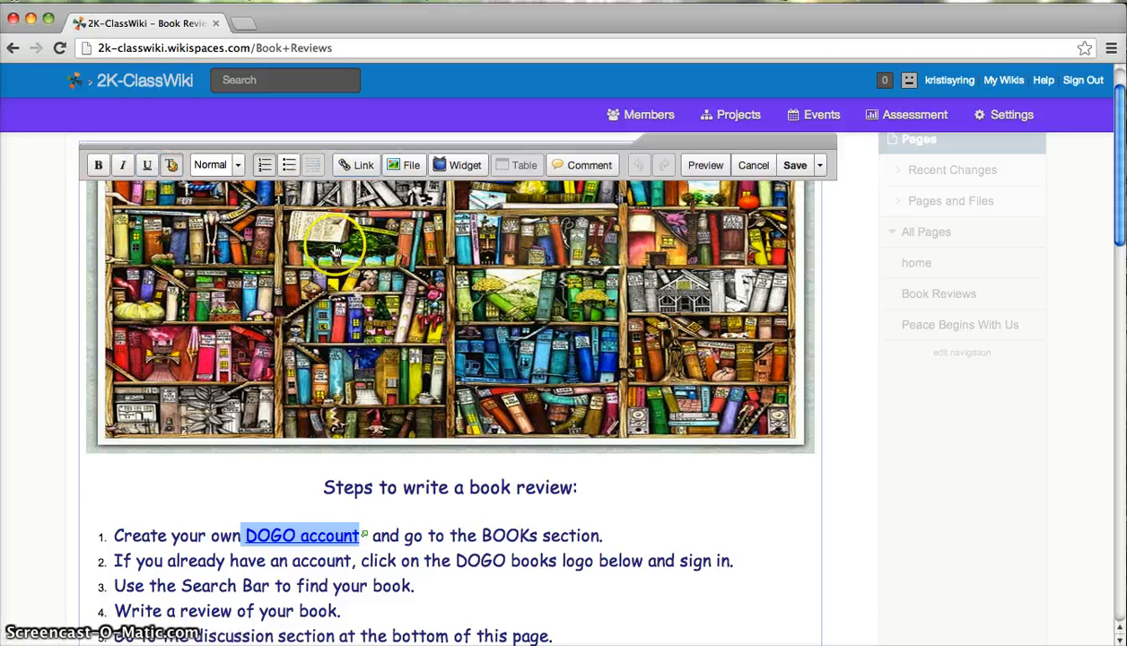
pyautogui.click(359, 165)
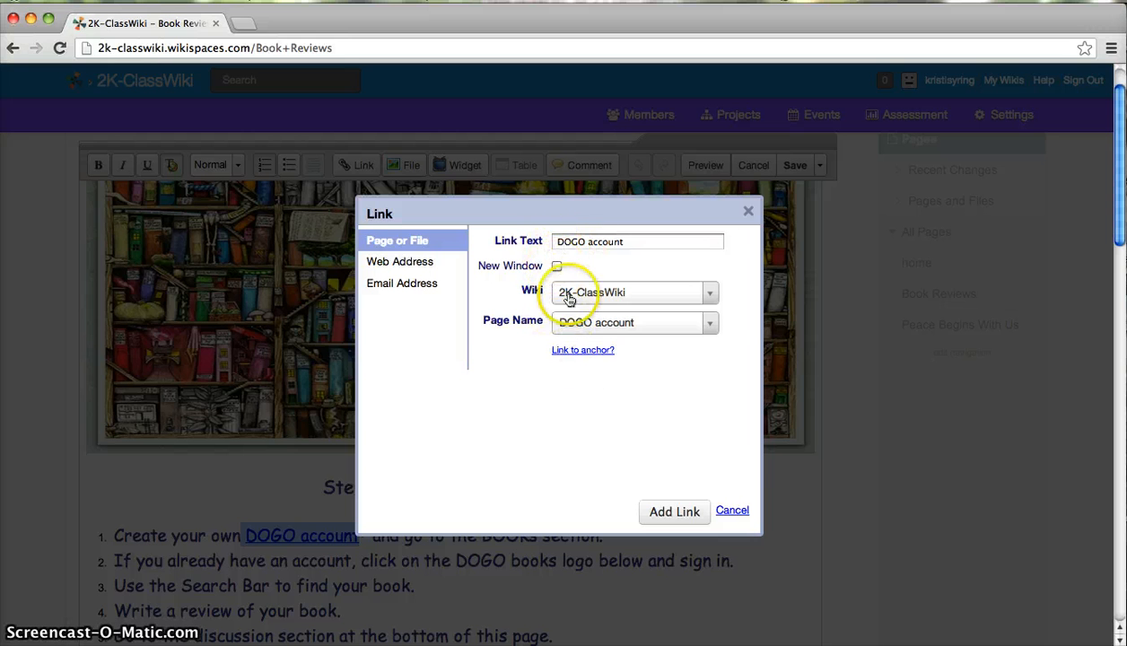
pyautogui.click(557, 267)
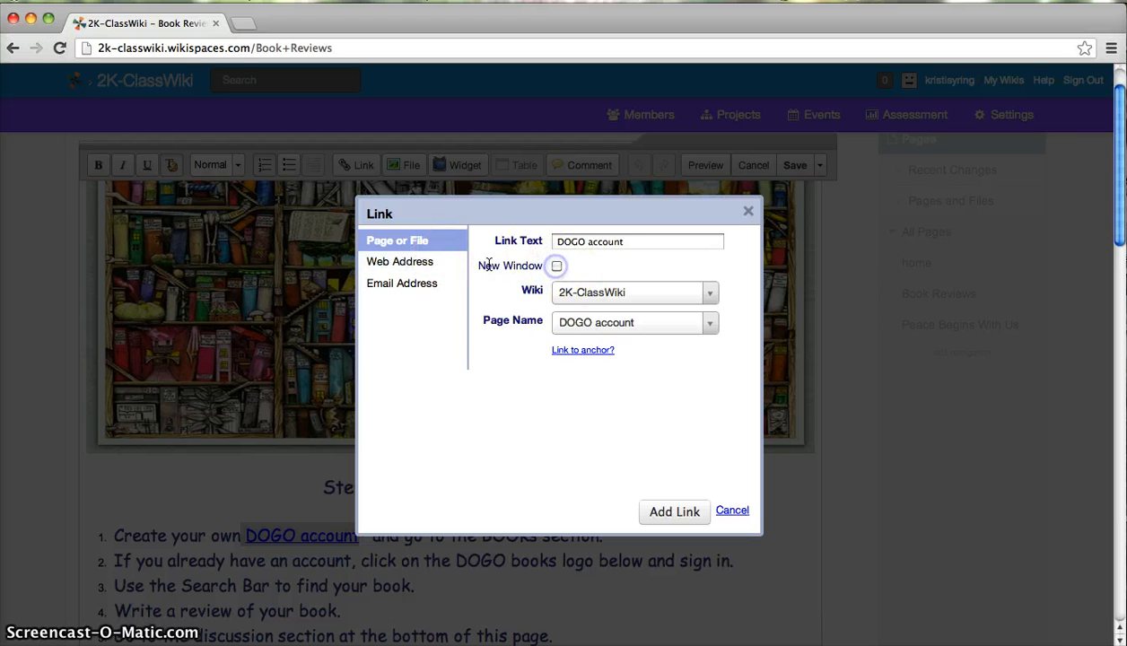
pyautogui.click(395, 281)
pyautogui.click(395, 262)
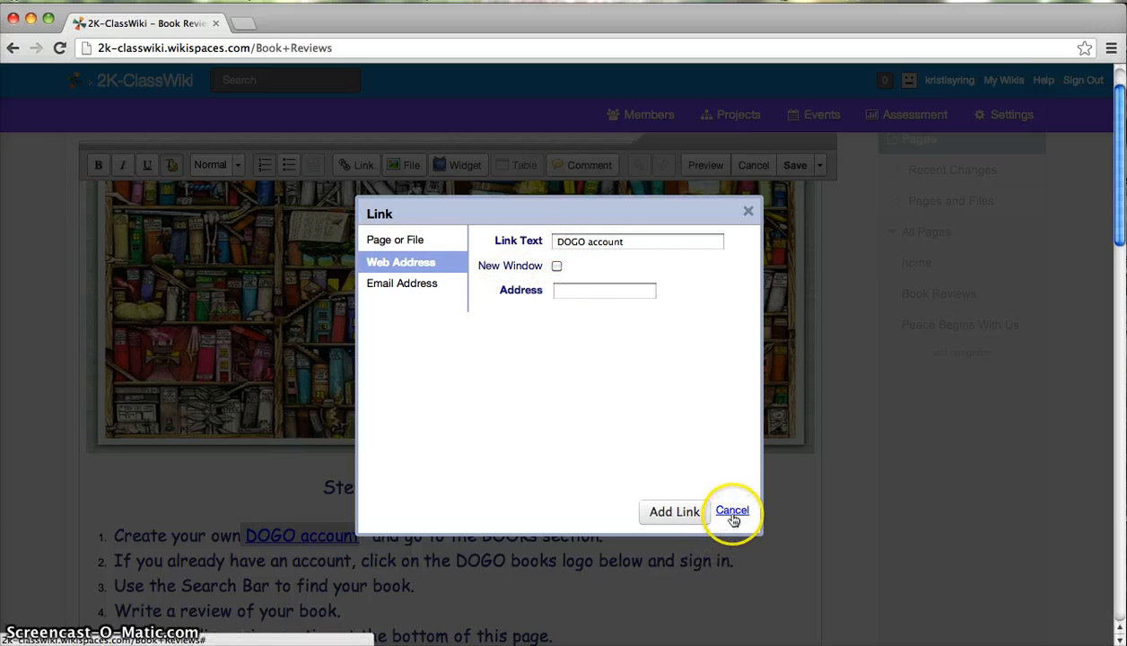
pyautogui.click(733, 516)
pyautogui.click(404, 539)
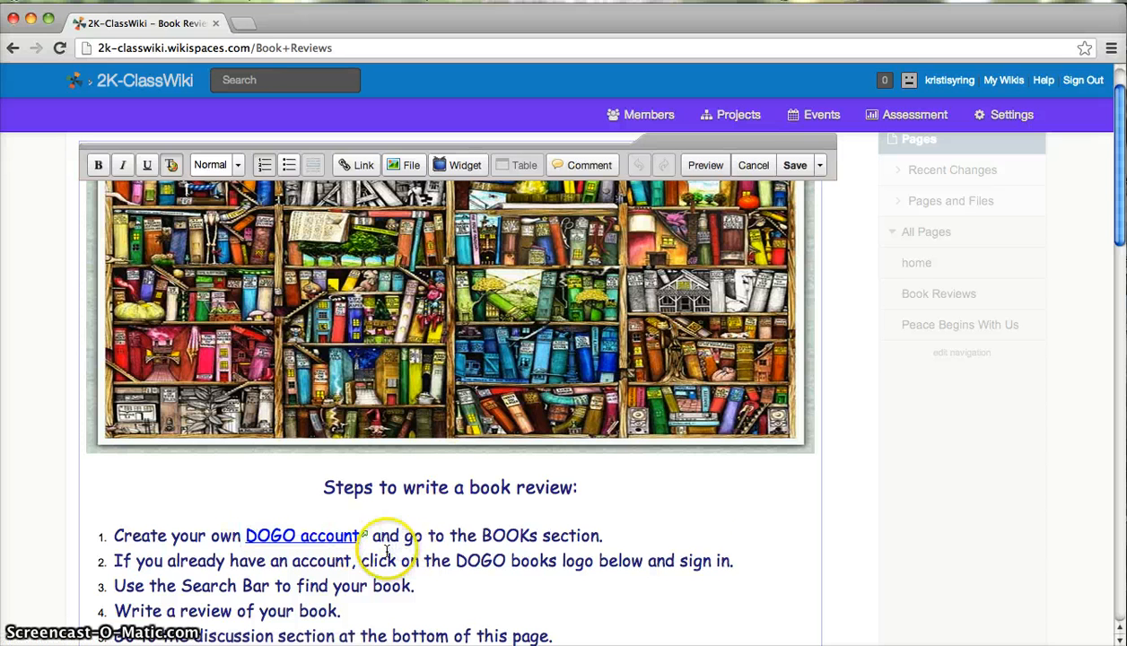
# Read through the numbered steps for writing a book review in the editor, down to the DOGObooks logo and review criteria
pyautogui.scroll(-1, 398, 541)
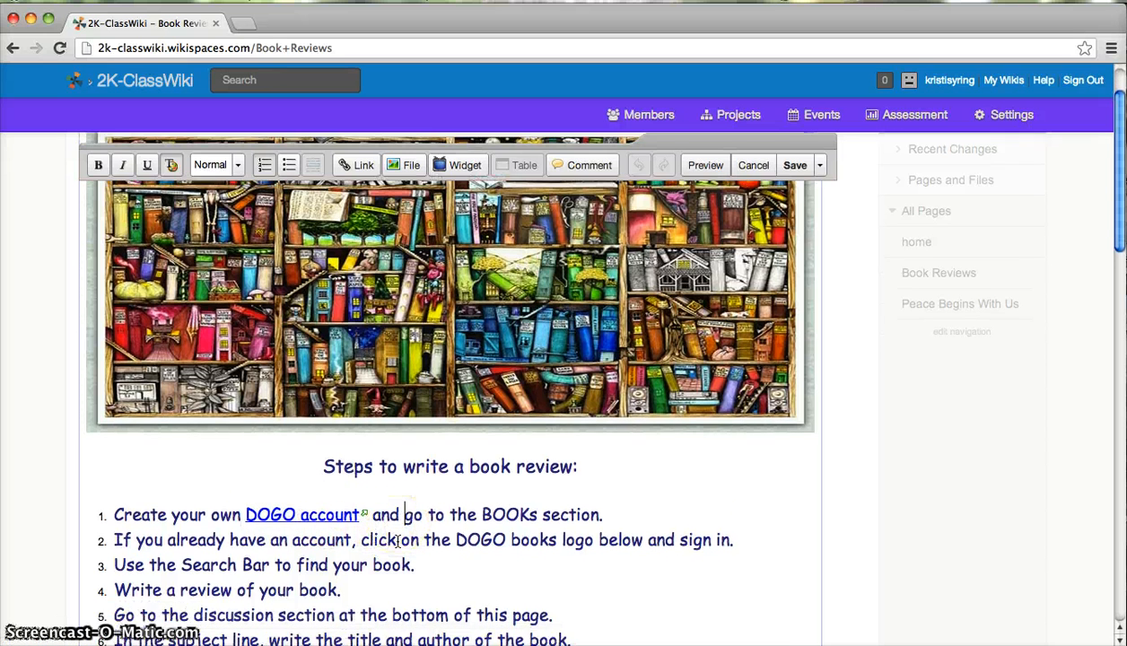
pyautogui.scroll(-2, 397, 541)
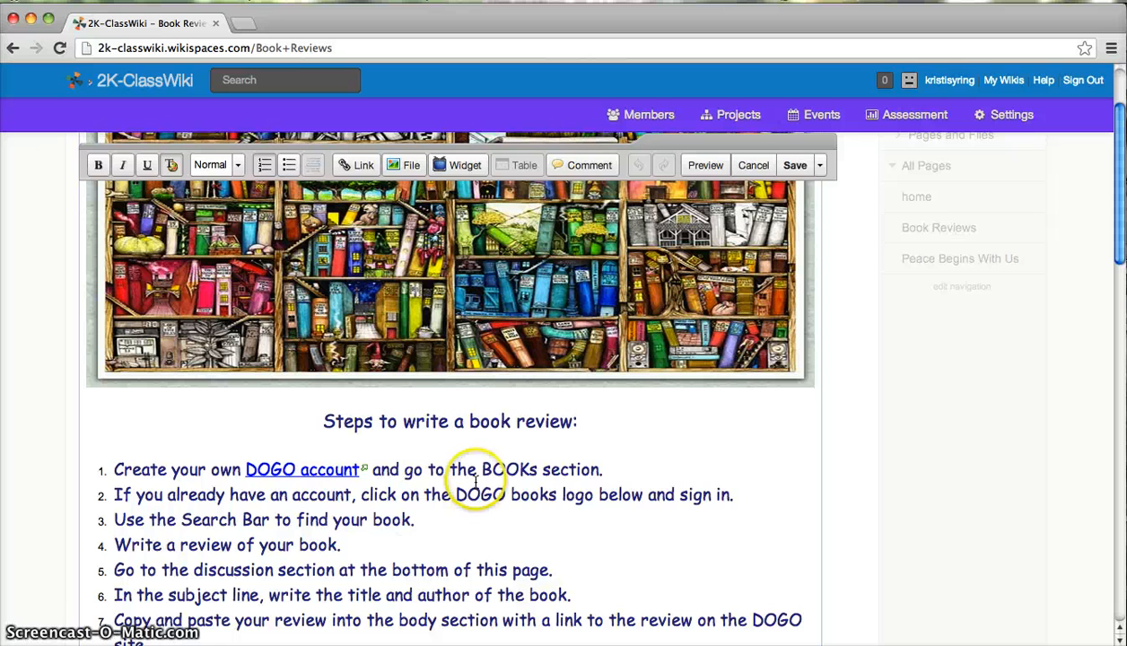
pyautogui.scroll(-2, 281, 510)
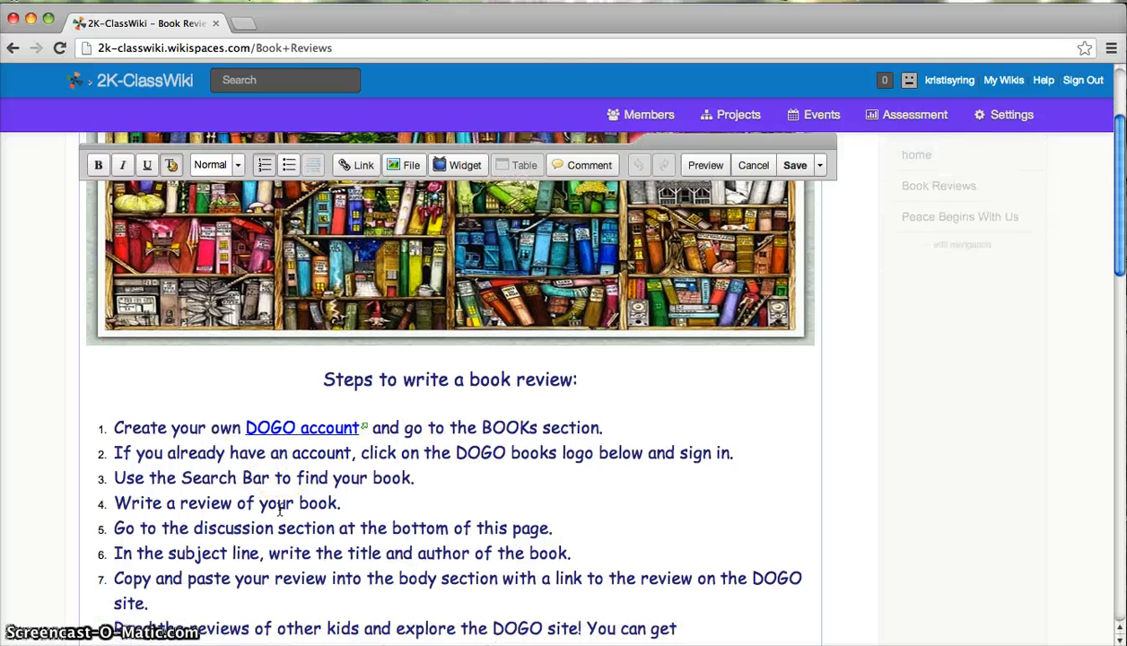
pyautogui.scroll(-1, 280, 510)
pyautogui.click(293, 474)
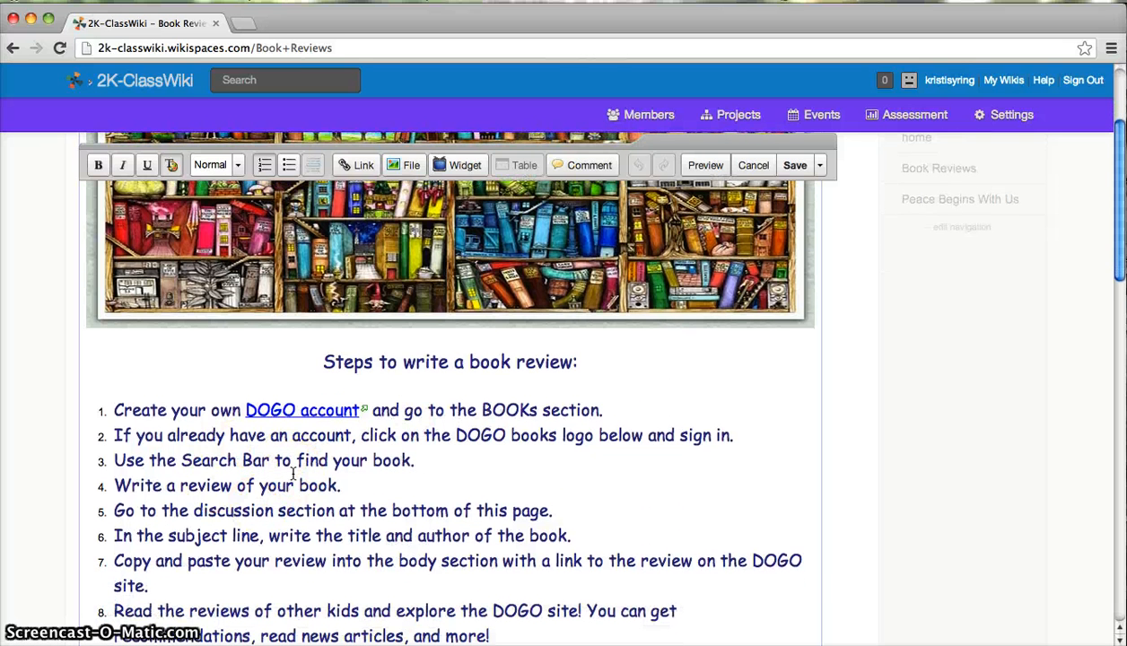
pyautogui.scroll(-2, 293, 474)
pyautogui.click(291, 467)
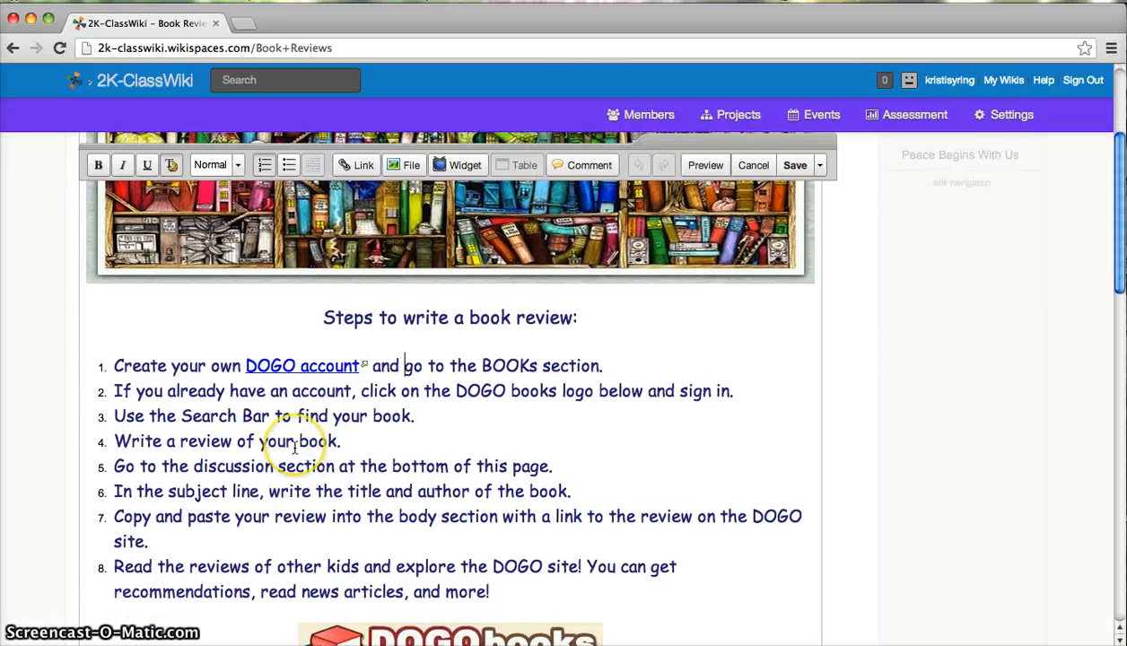
pyautogui.scroll(-2, 276, 473)
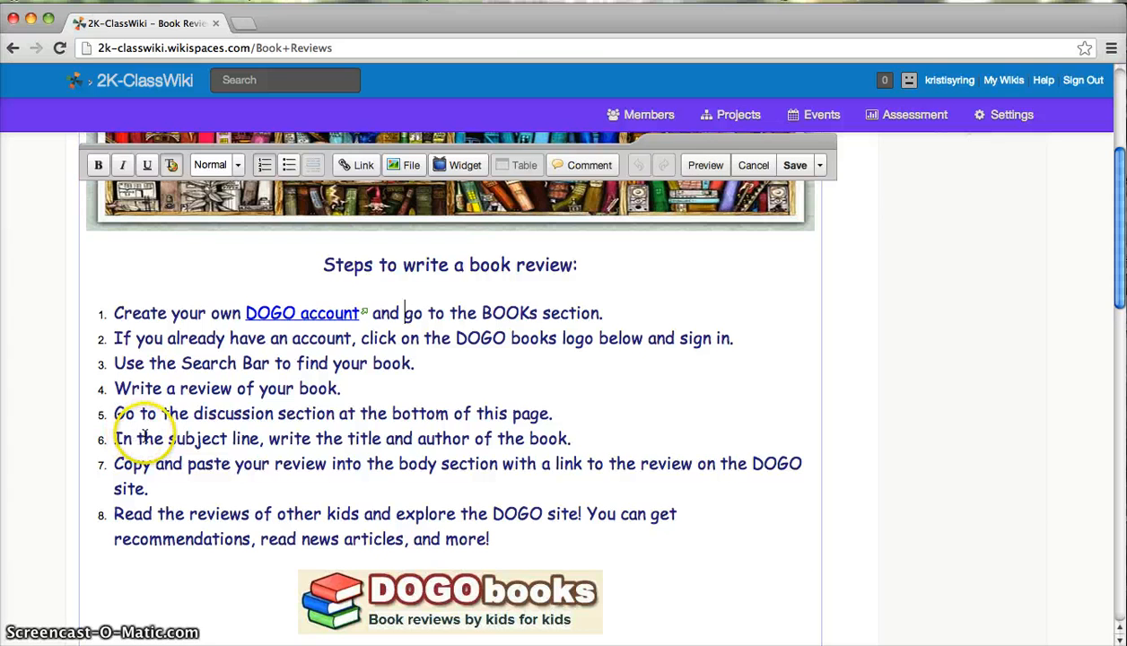
pyautogui.scroll(-1, 144, 435)
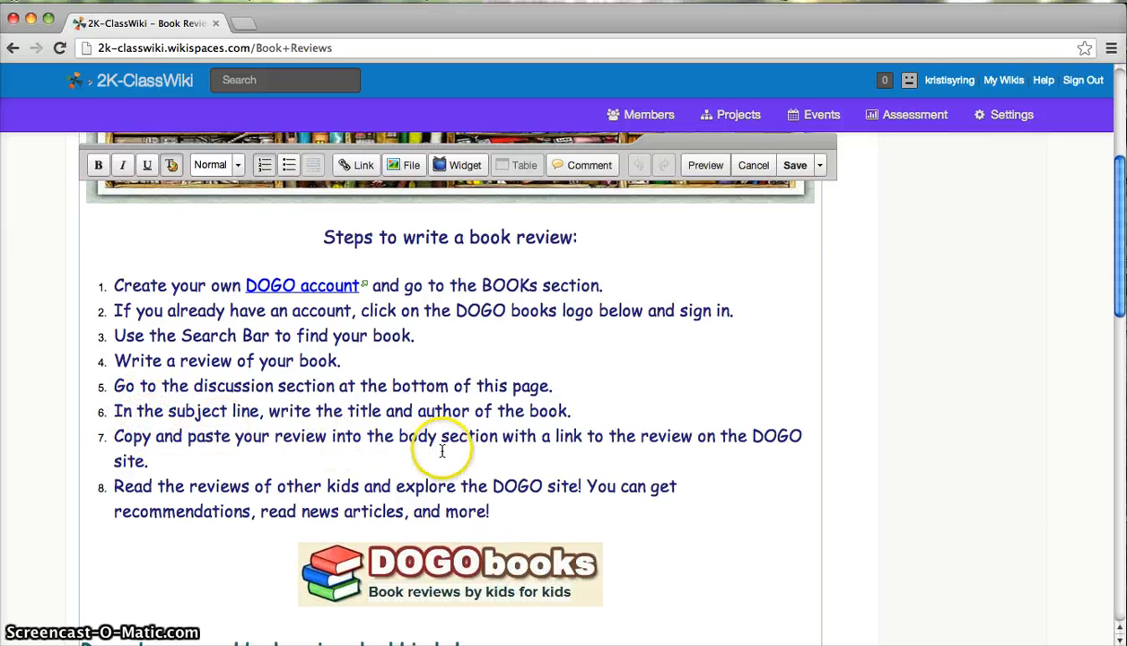
pyautogui.scroll(-1, 441, 452)
pyautogui.scroll(-1, 441, 451)
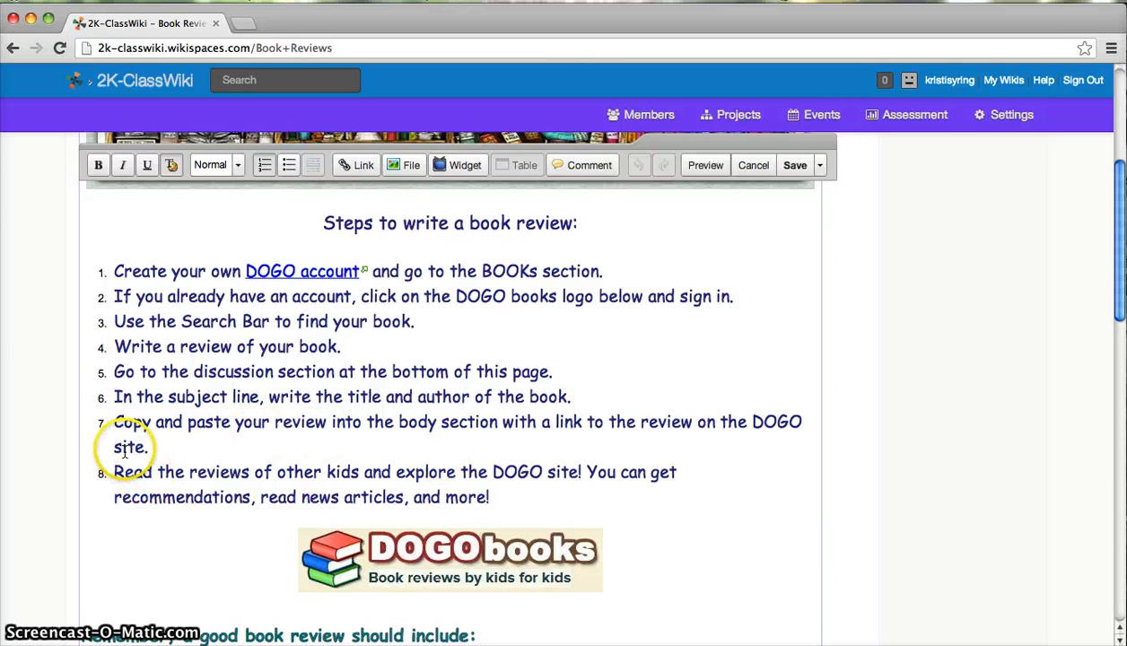
pyautogui.scroll(-1, 229, 453)
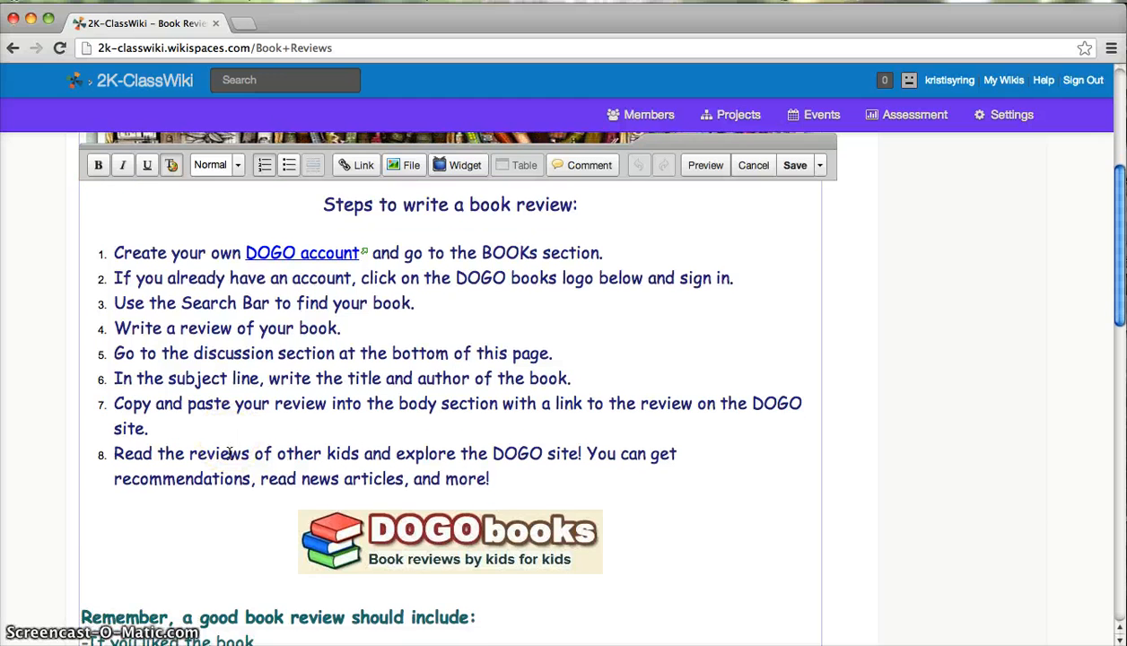
pyautogui.scroll(-1, 229, 453)
pyautogui.scroll(-2, 229, 453)
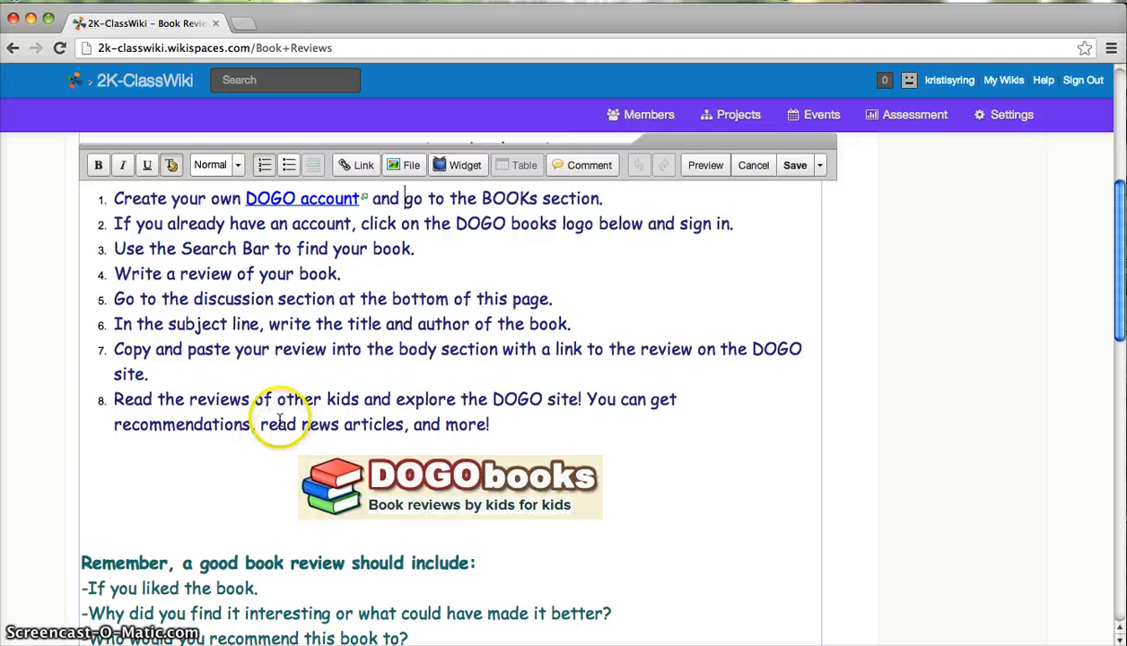
pyautogui.scroll(-1, 251, 423)
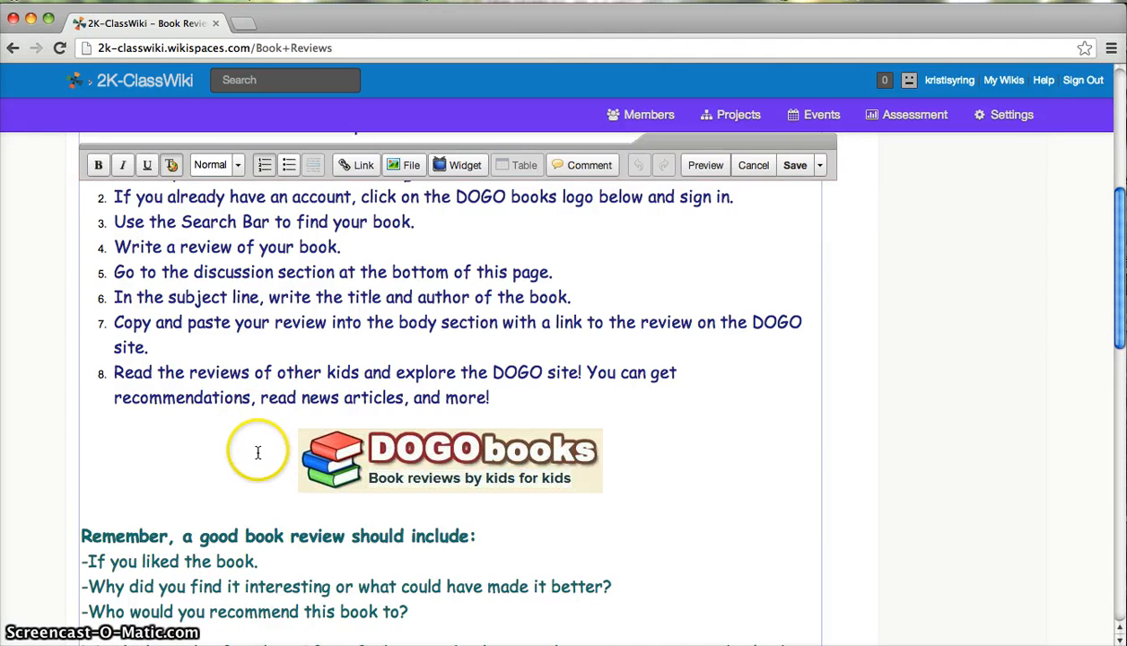
pyautogui.scroll(-2, 258, 453)
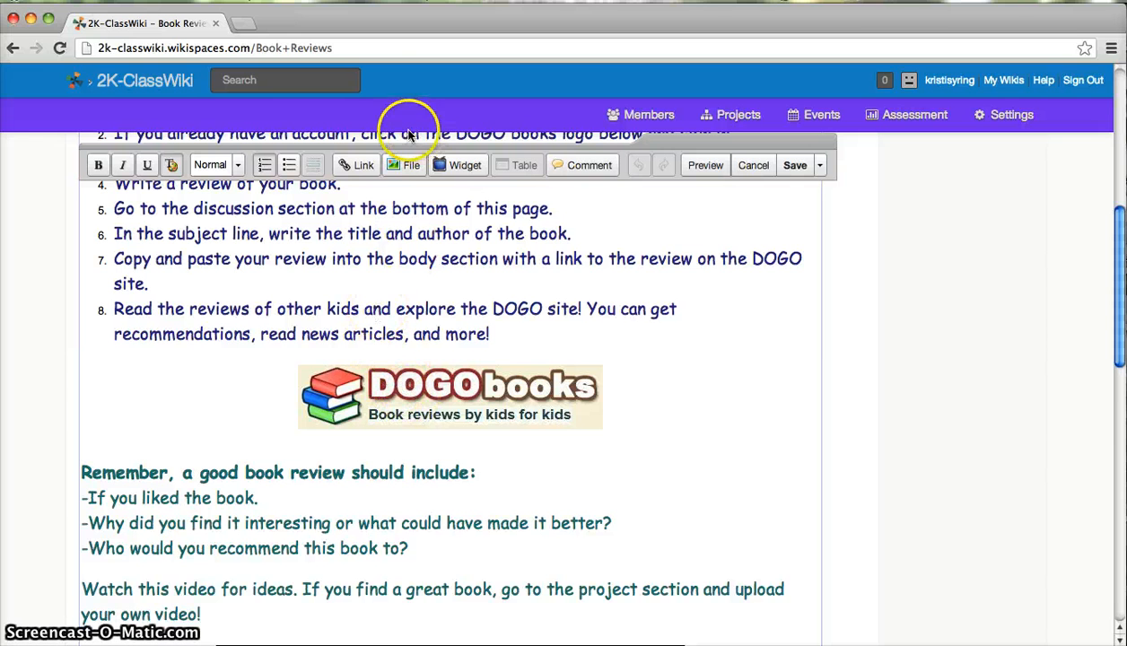
# Inspect the DOGObooks logo's alignment, size, caption and link options, and look over the review criteria and video below it
pyautogui.click(390, 375)
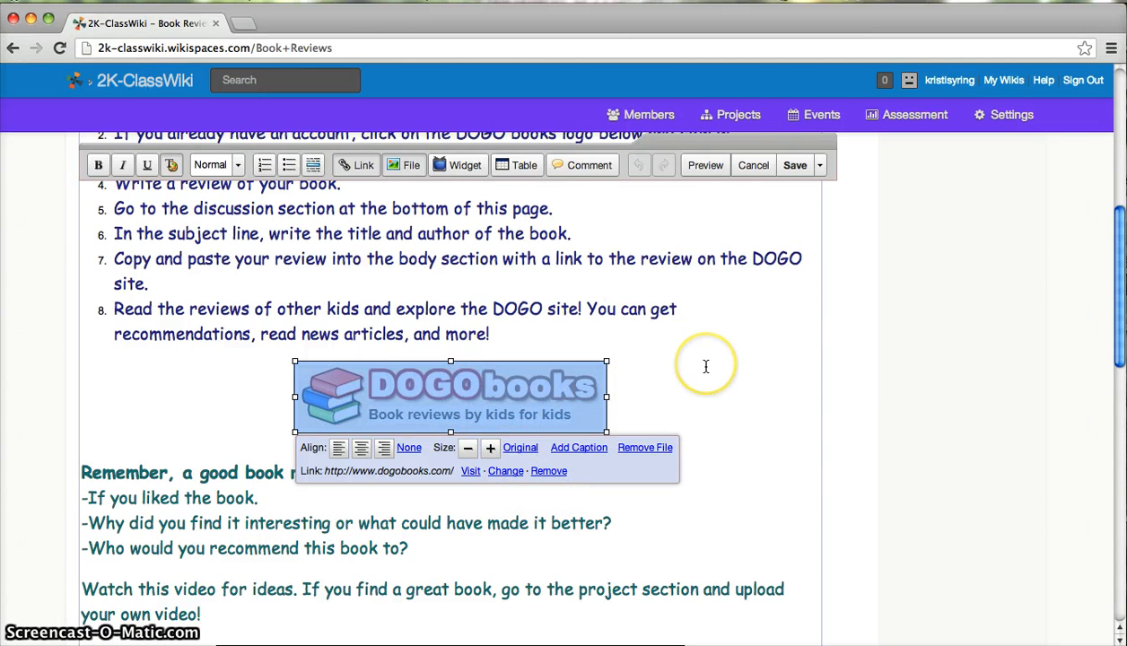
pyautogui.click(640, 366)
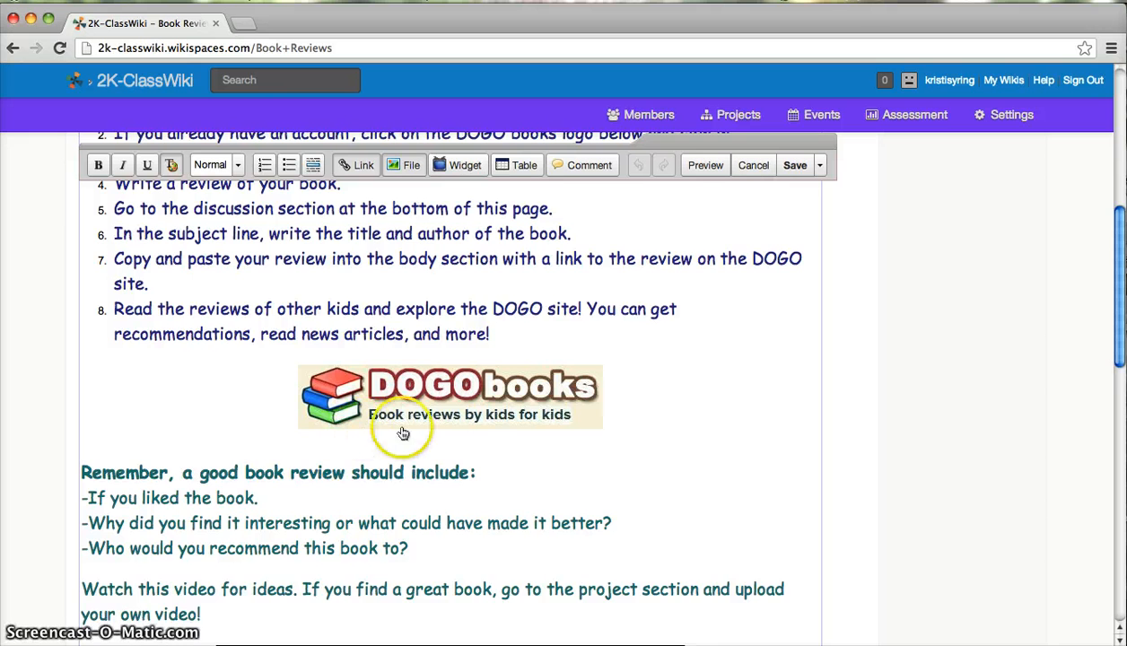
pyautogui.scroll(-5, 511, 570)
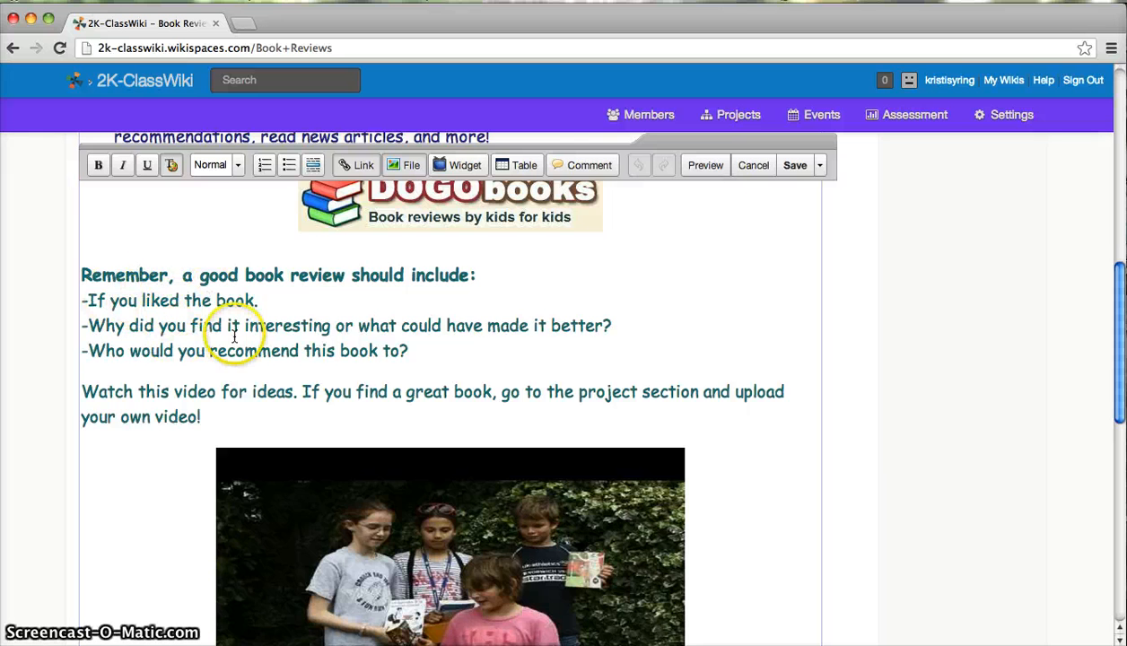
pyautogui.scroll(-1, 234, 336)
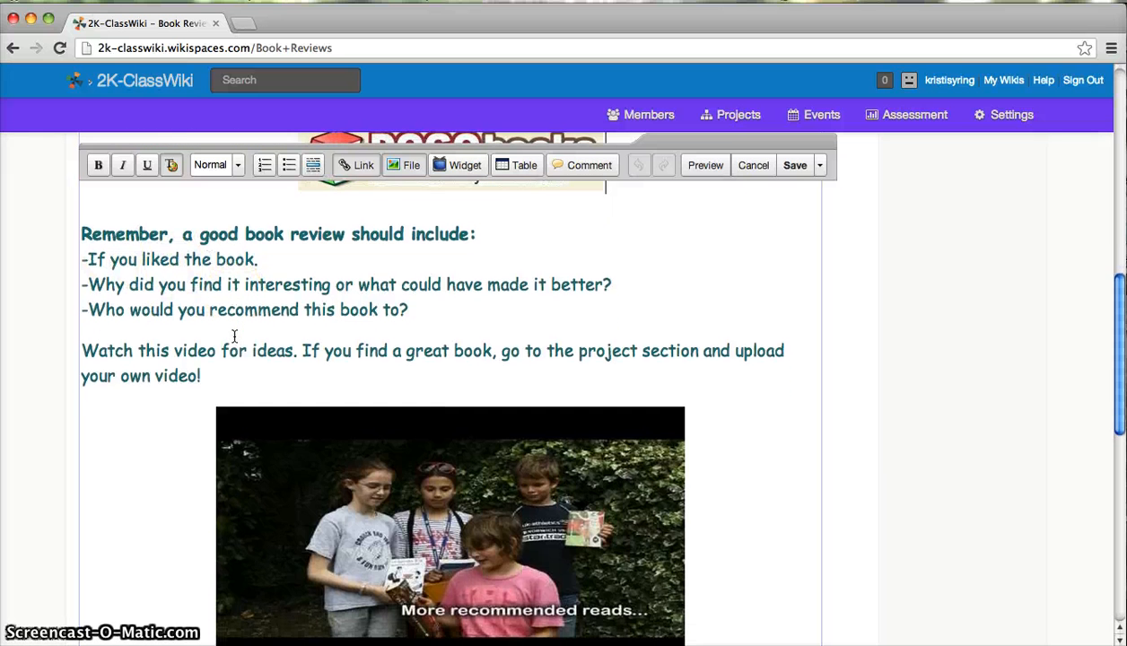
# Inspect the alignment, size and widget editing options of the embedded book review video, and deselect it without changes
pyautogui.scroll(-3, 235, 336)
pyautogui.scroll(-2, 375, 243)
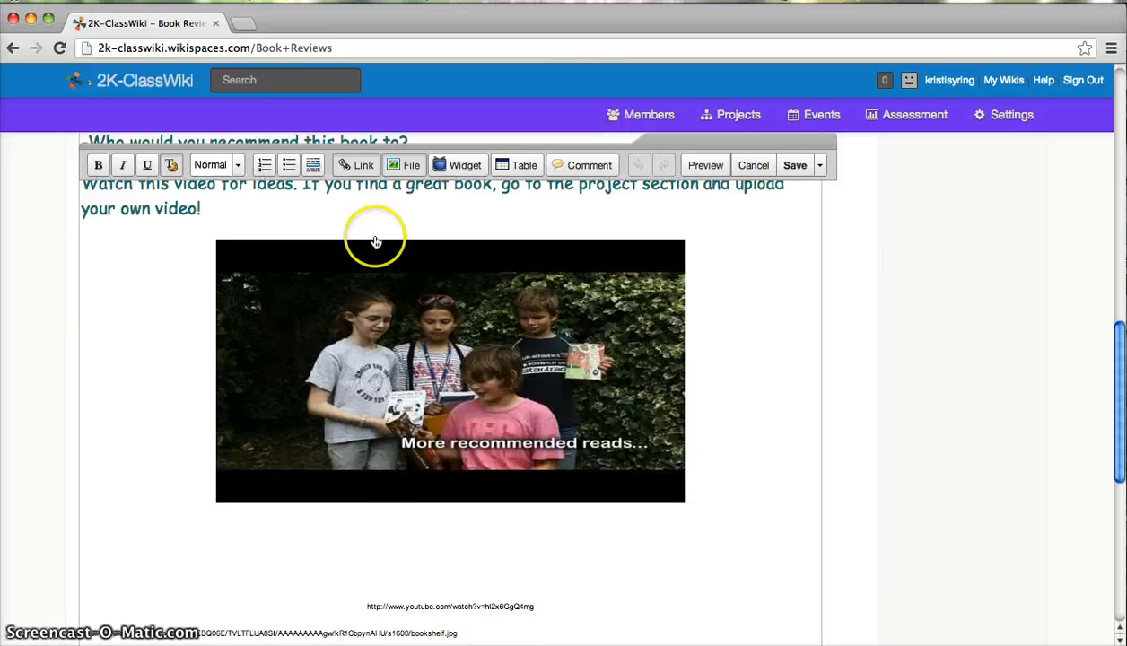
pyautogui.click(420, 346)
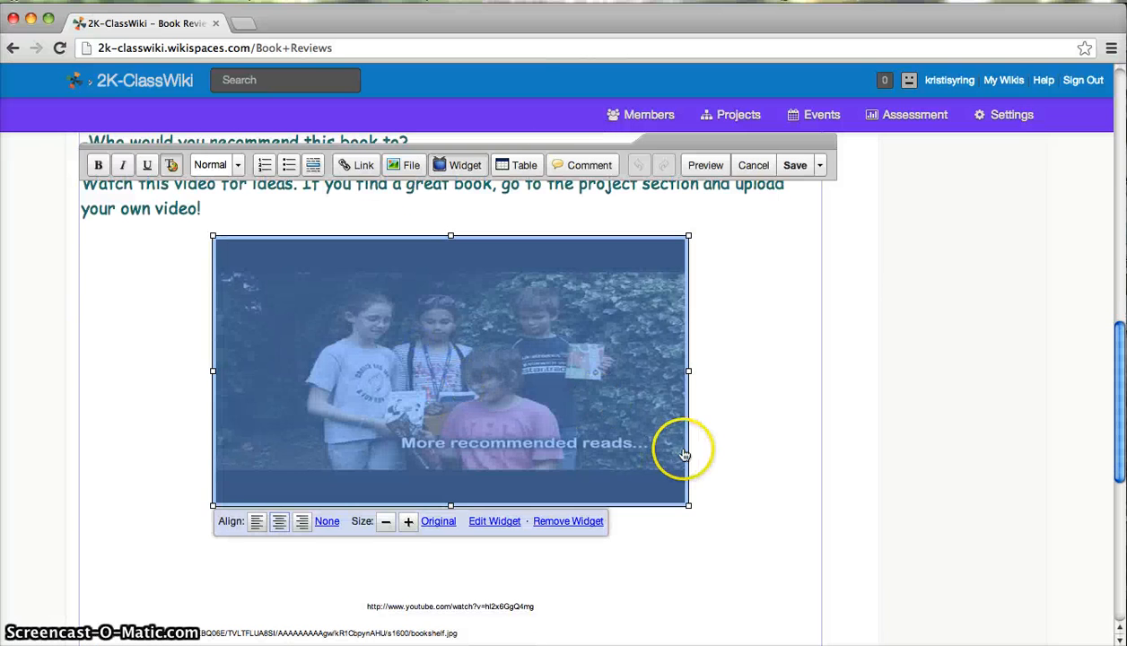
pyautogui.click(718, 414)
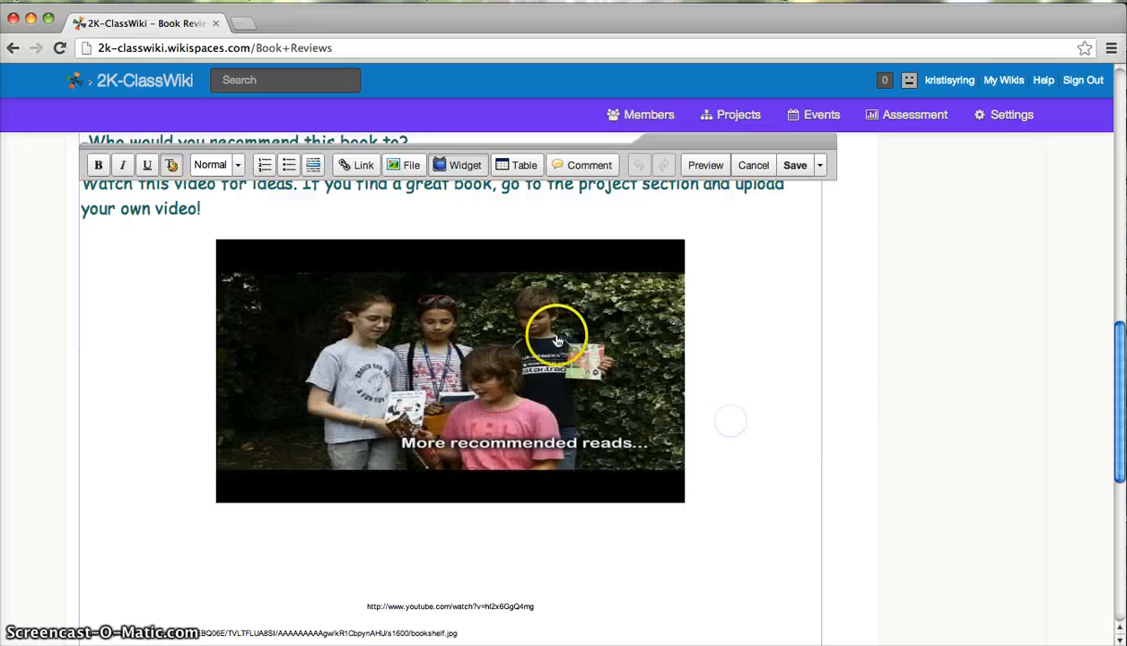
# Review the YouTube embed instructions and code field among the video widgets, and cancel without embedding a video
pyautogui.click(446, 172)
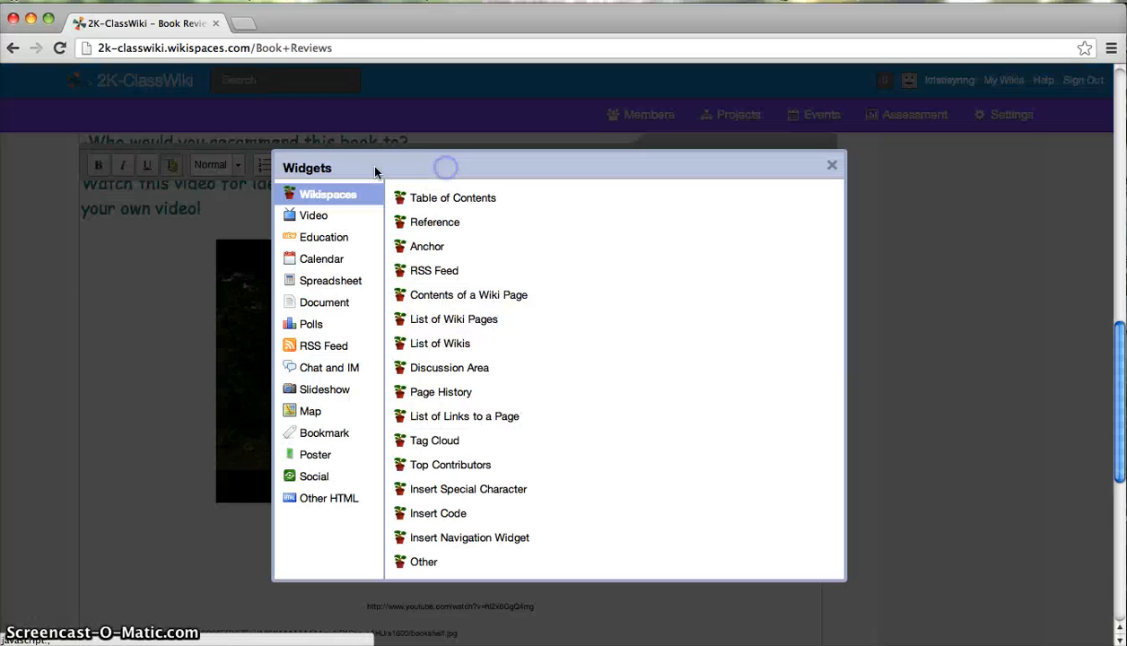
pyautogui.click(320, 217)
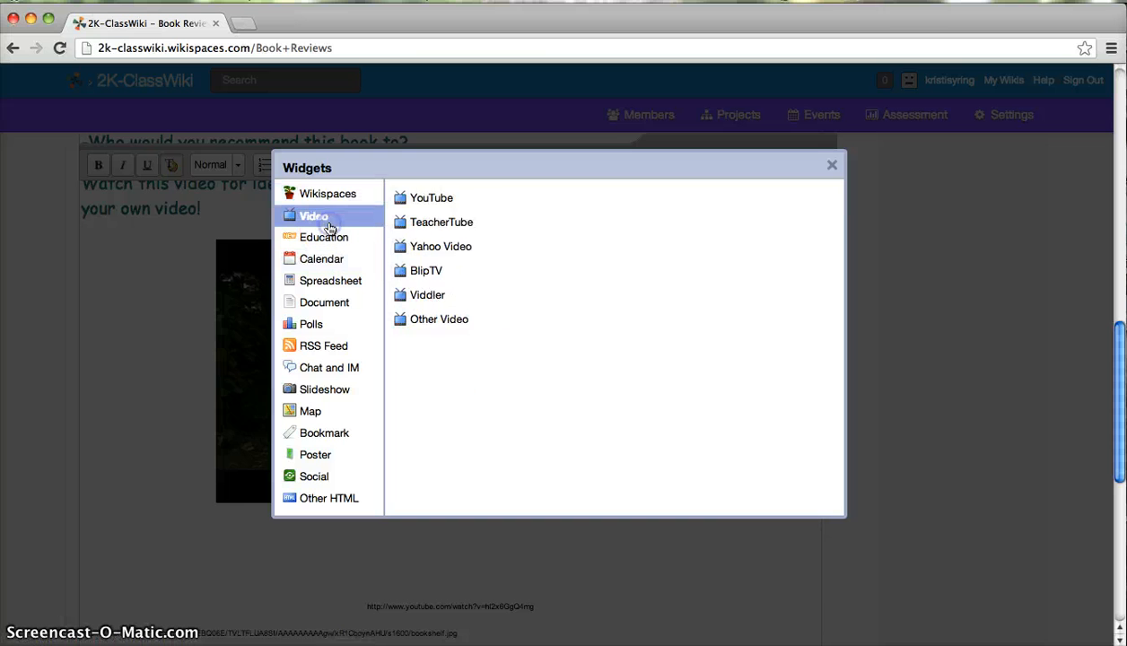
pyautogui.click(435, 208)
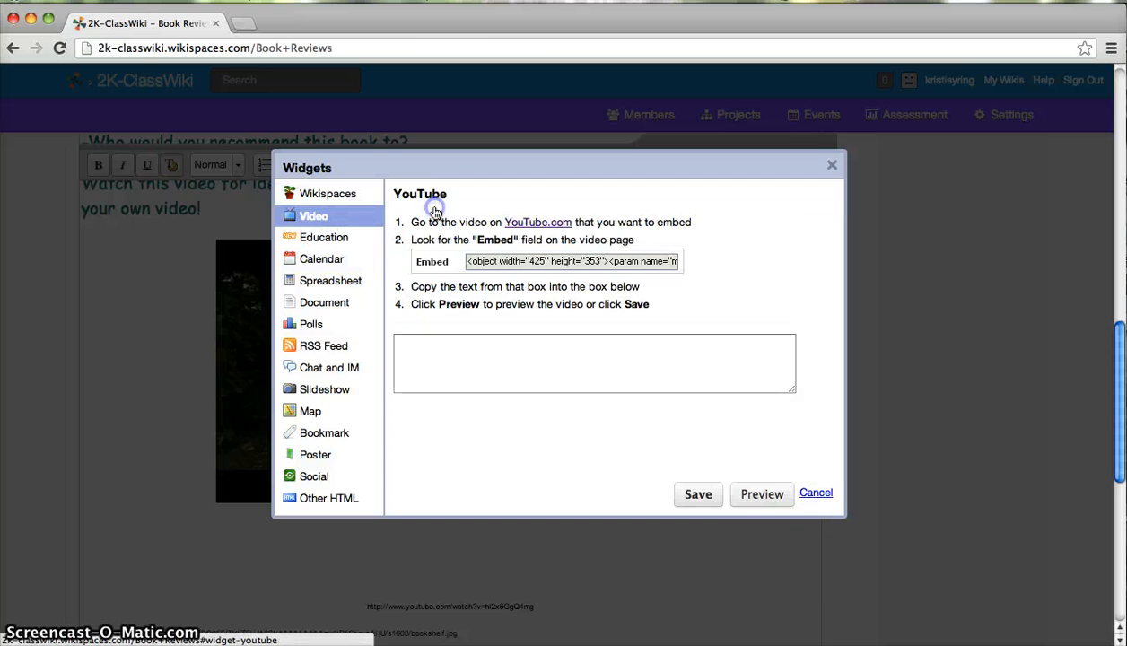
pyautogui.click(431, 347)
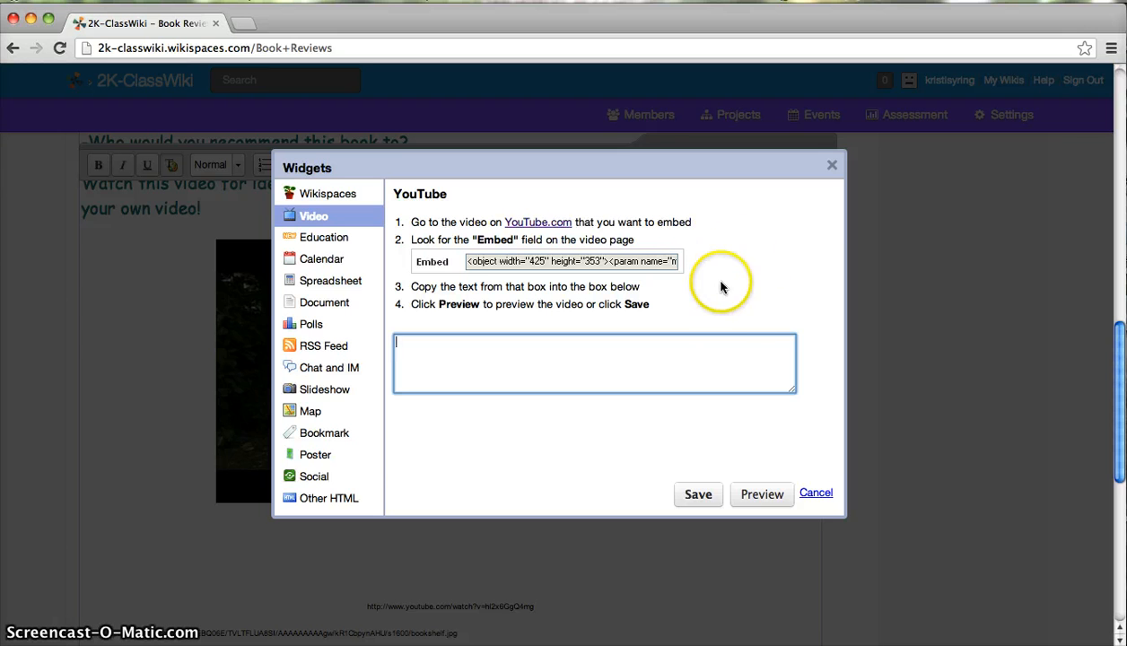
pyautogui.click(819, 494)
# Look over the source links and discussion box at the end of the Book Reviews page, and leave the editor without saving
pyautogui.scroll(-5, 459, 352)
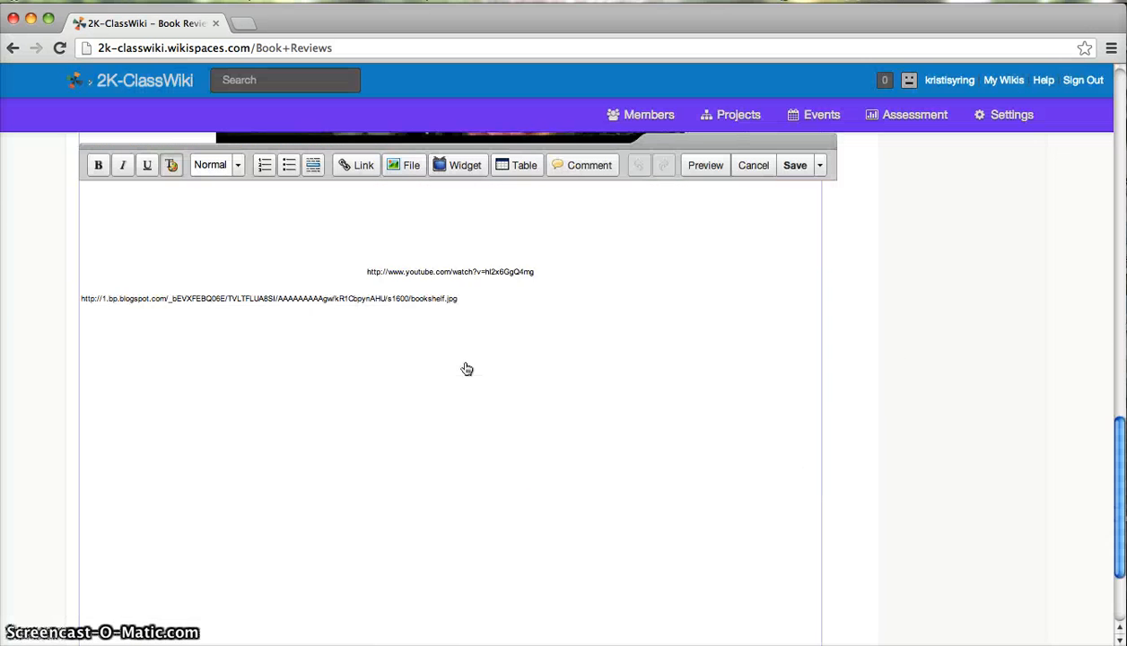
pyautogui.scroll(-3, 467, 369)
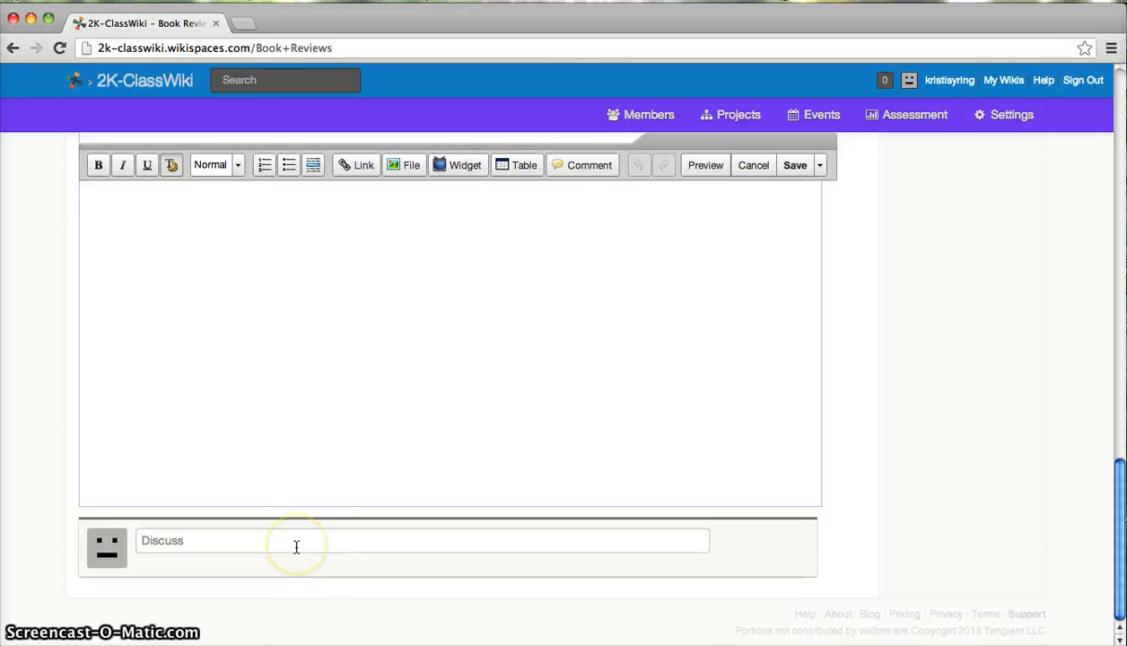
pyautogui.scroll(10, 297, 547)
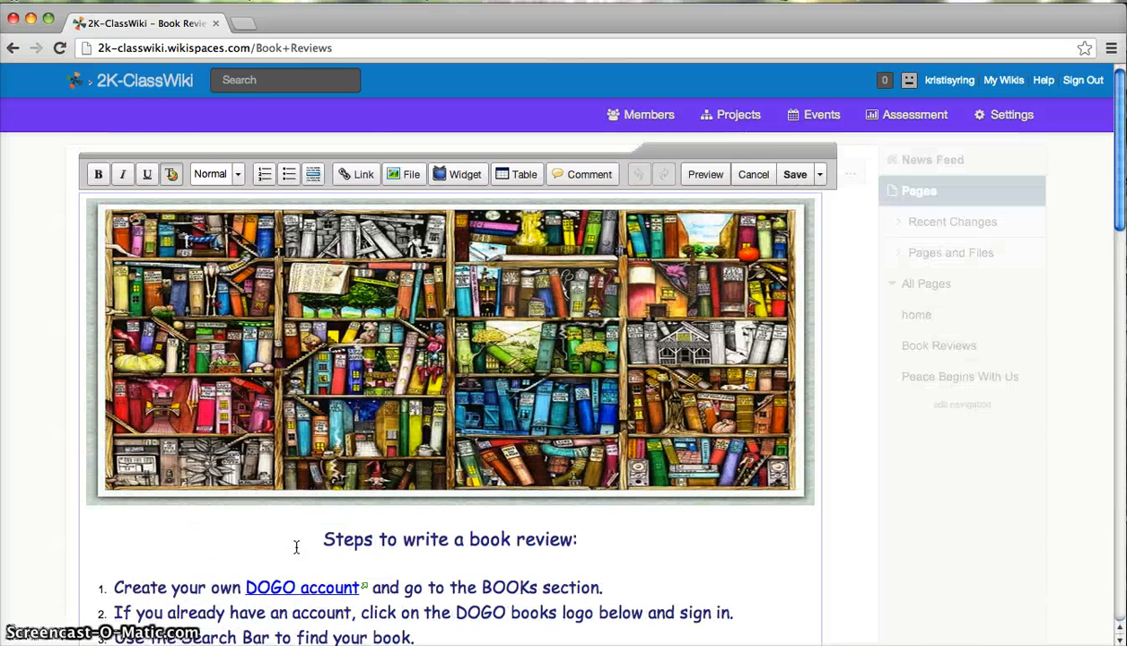
pyautogui.click(750, 176)
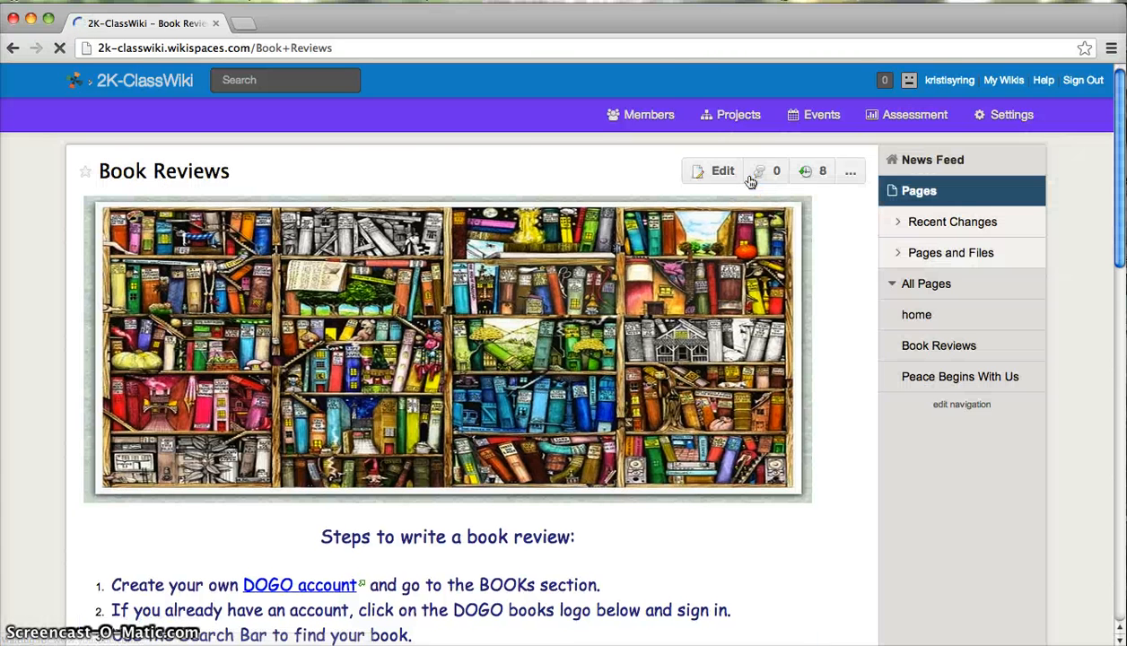
# Check where the "DOGO account" link and the DOGObooks logo lead, closing each opened site to return to the wiki
pyautogui.click(292, 586)
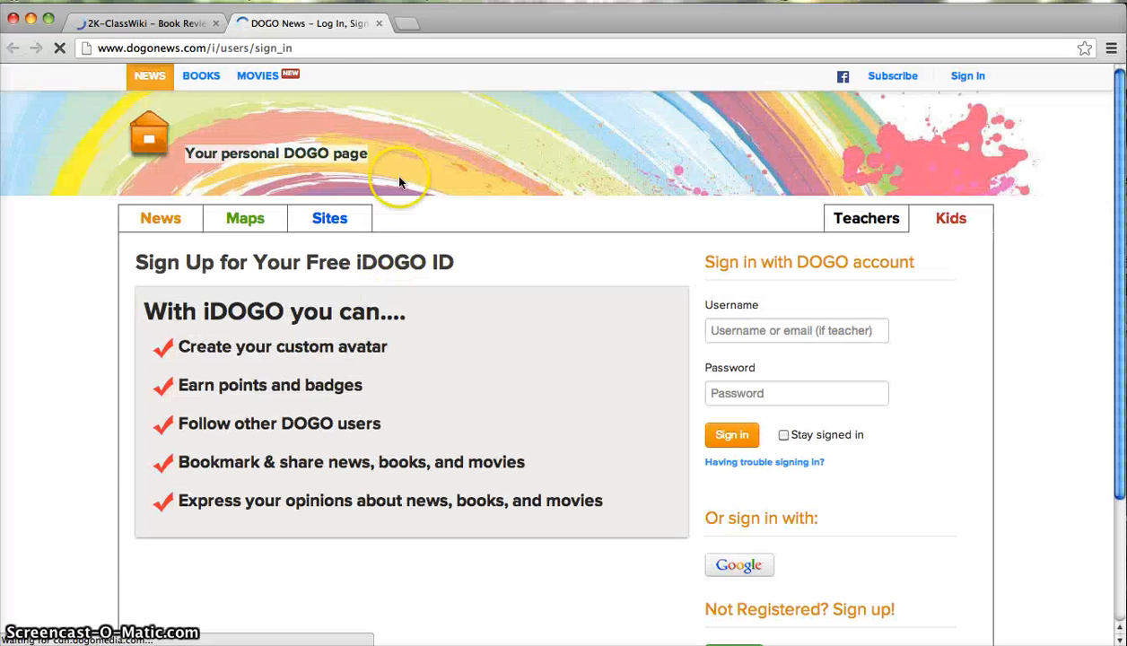
pyautogui.click(381, 24)
pyautogui.scroll(-5, 296, 404)
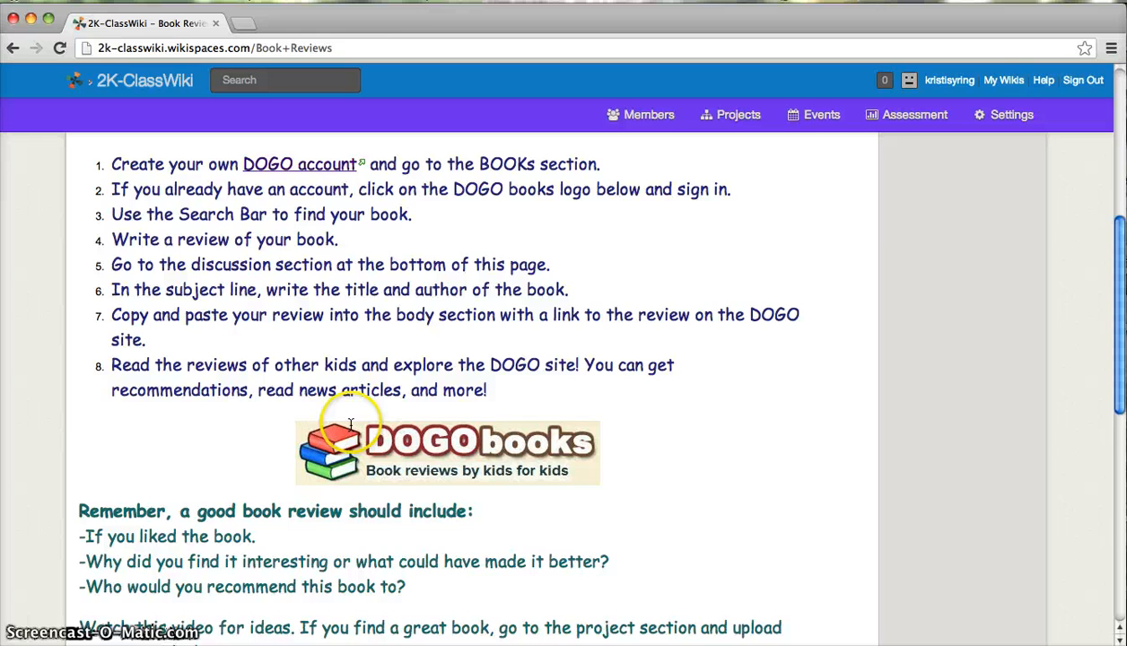
pyautogui.click(412, 456)
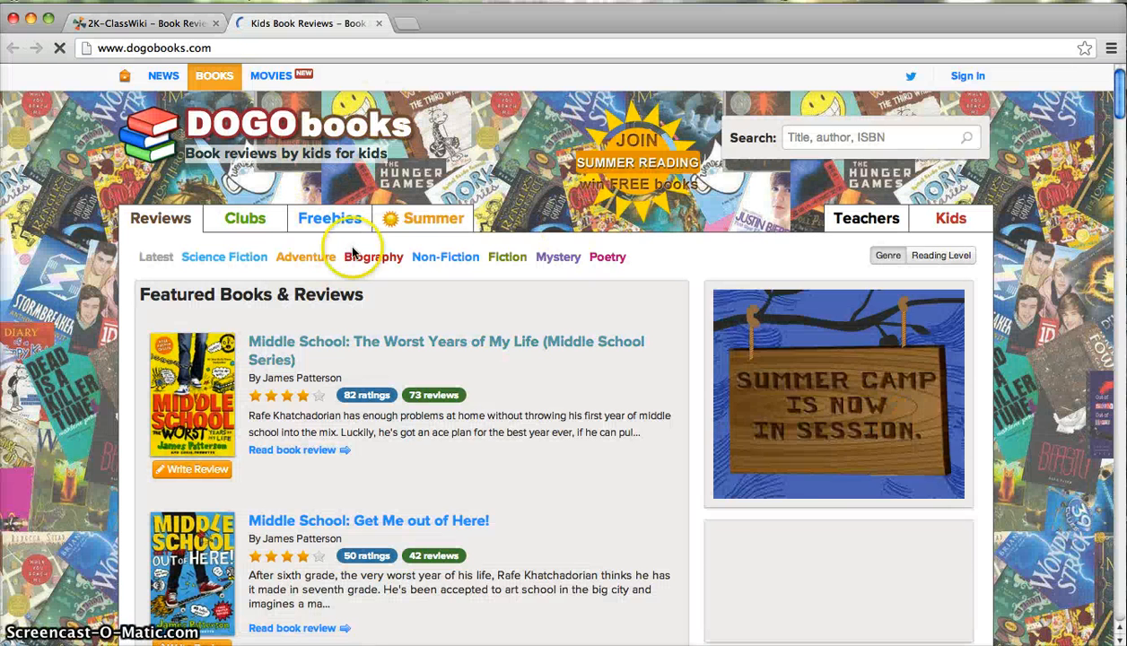
pyautogui.click(379, 24)
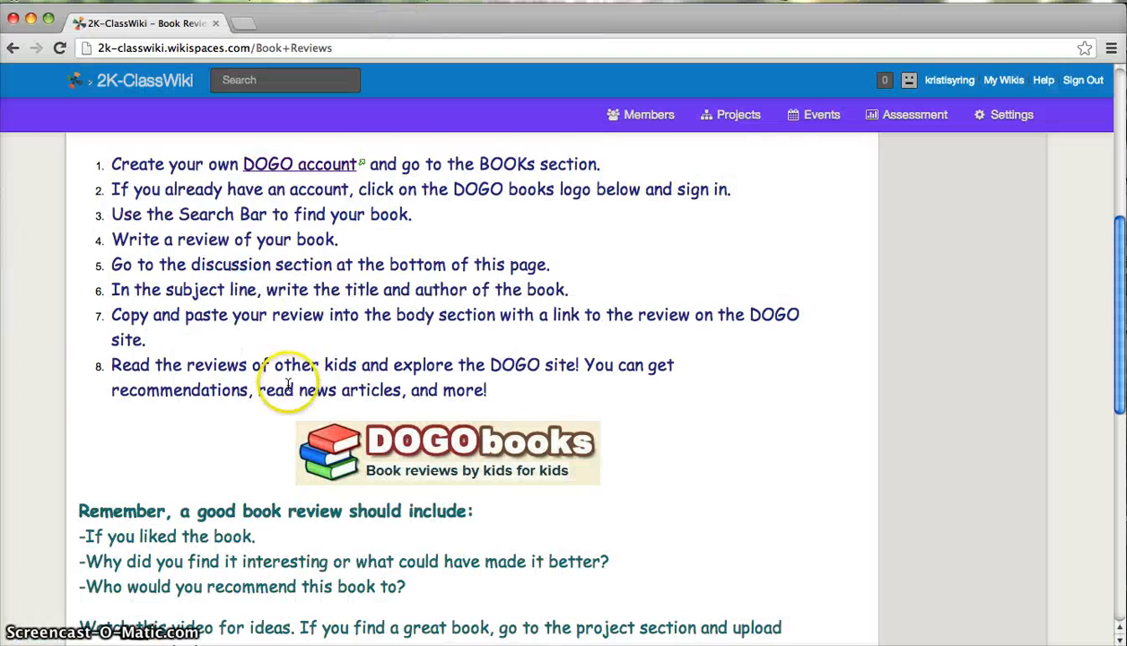
# Look over the rest of Book Reviews, and examine the Peace Begins With Us page's unit overview and Borneo forest cover graphic
pyautogui.scroll(-6, 288, 384)
pyautogui.scroll(10, 289, 384)
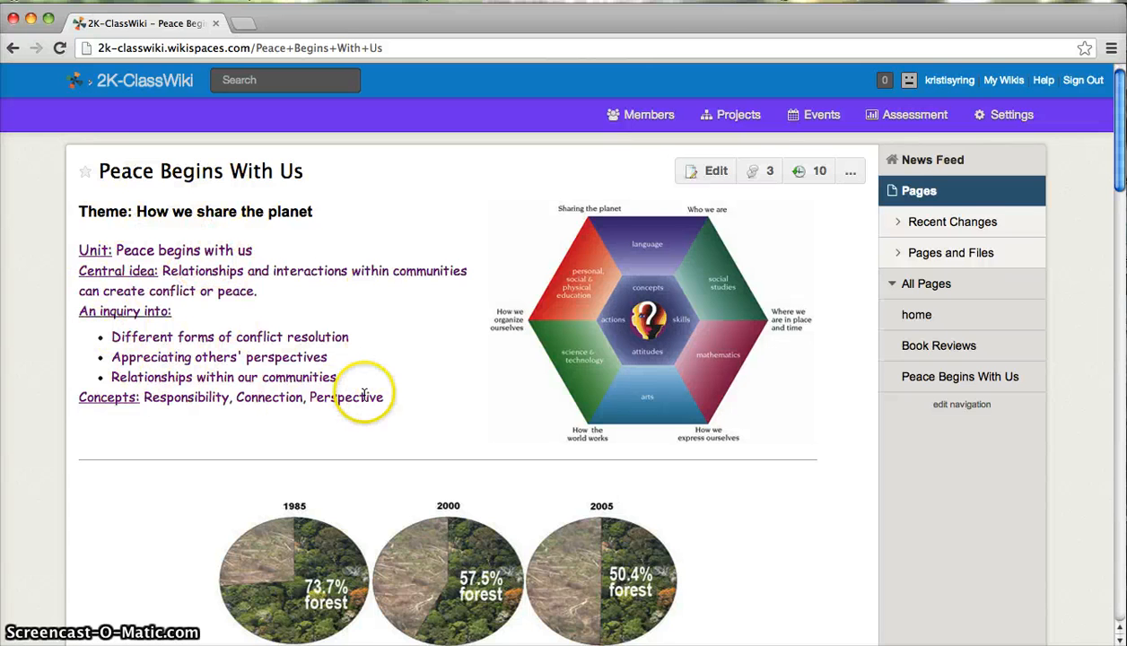
pyautogui.scroll(-1, 359, 400)
pyautogui.scroll(-1, 365, 395)
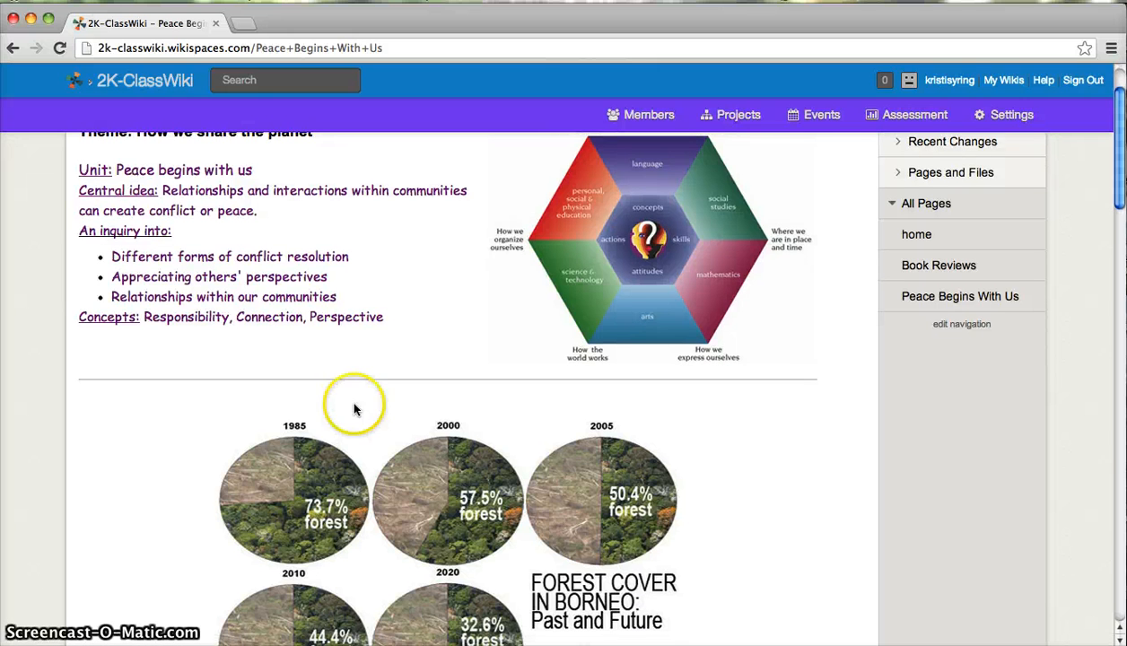
pyautogui.scroll(-2, 316, 480)
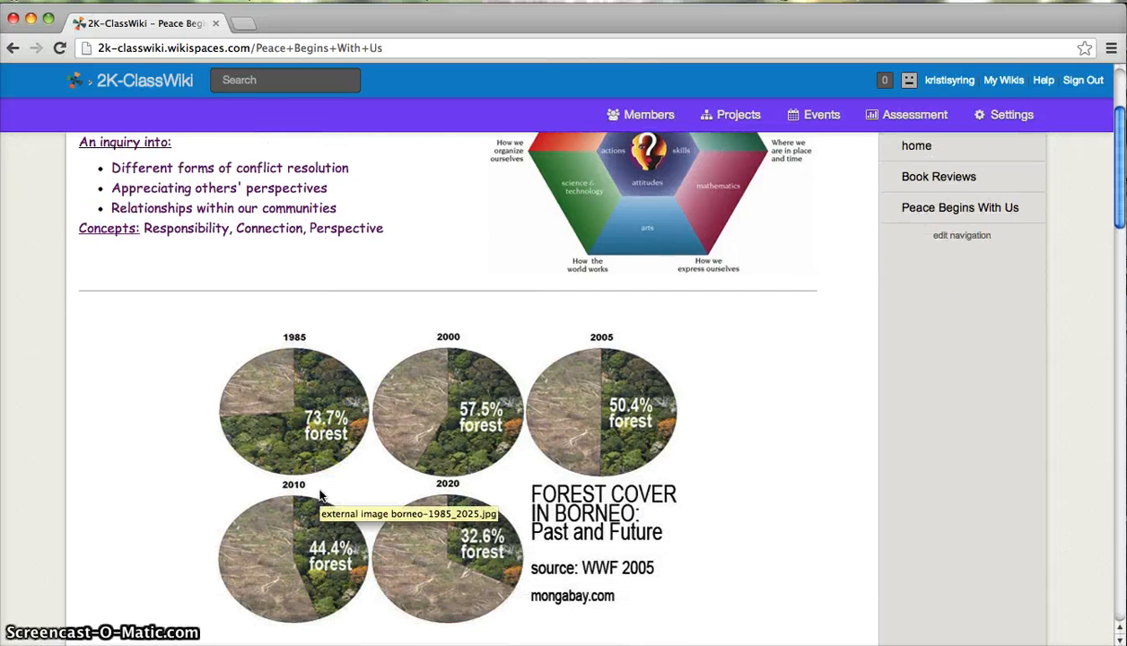
pyautogui.scroll(-1, 323, 485)
pyautogui.click(335, 447)
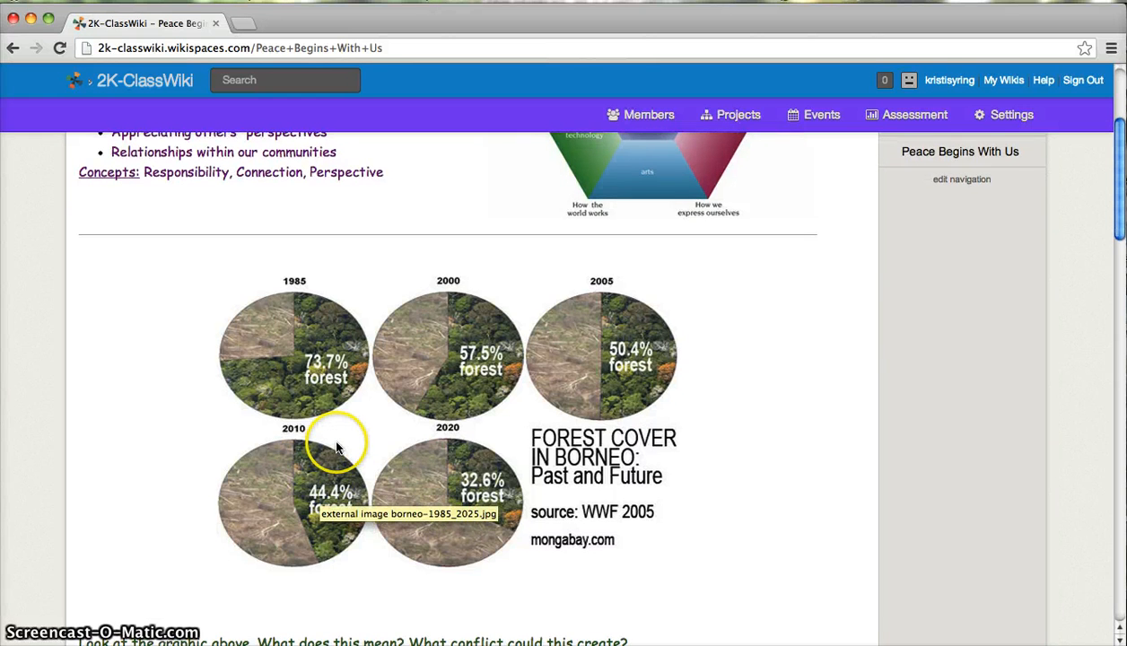
pyautogui.scroll(-1, 337, 447)
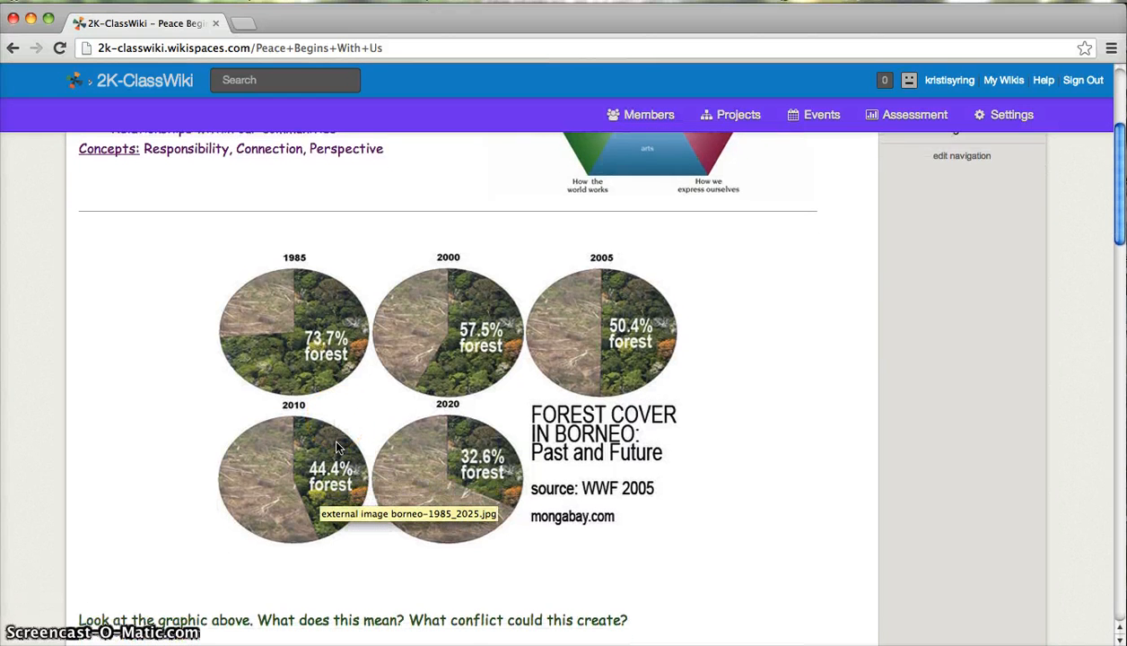
pyautogui.scroll(-3, 337, 446)
pyautogui.scroll(3, 337, 447)
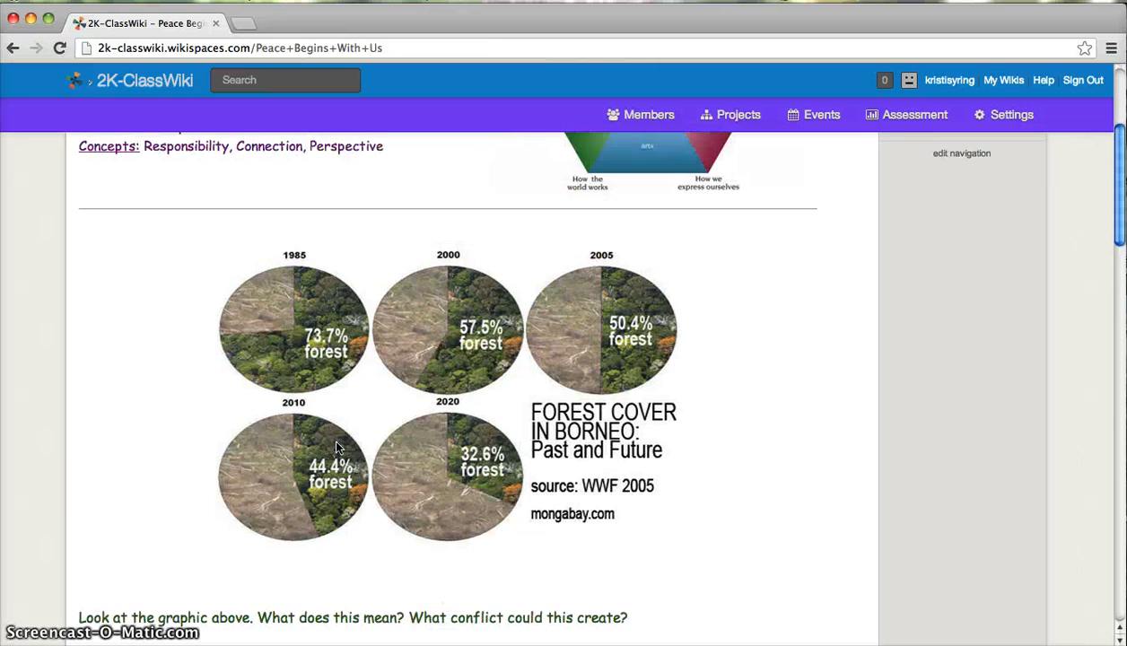
# Read through the stop-sign discussion questions, orangutan pictures, deforestation video and the three discussion threads on the Peace Begins With Us page
pyautogui.scroll(-3, 338, 447)
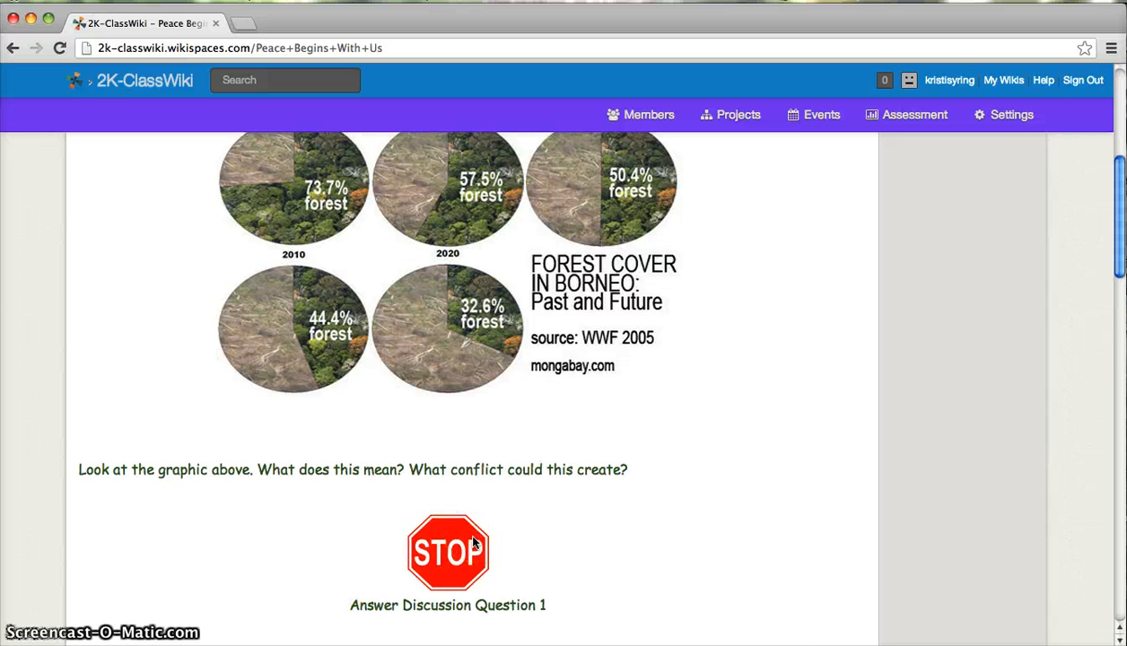
pyautogui.scroll(-9, 474, 541)
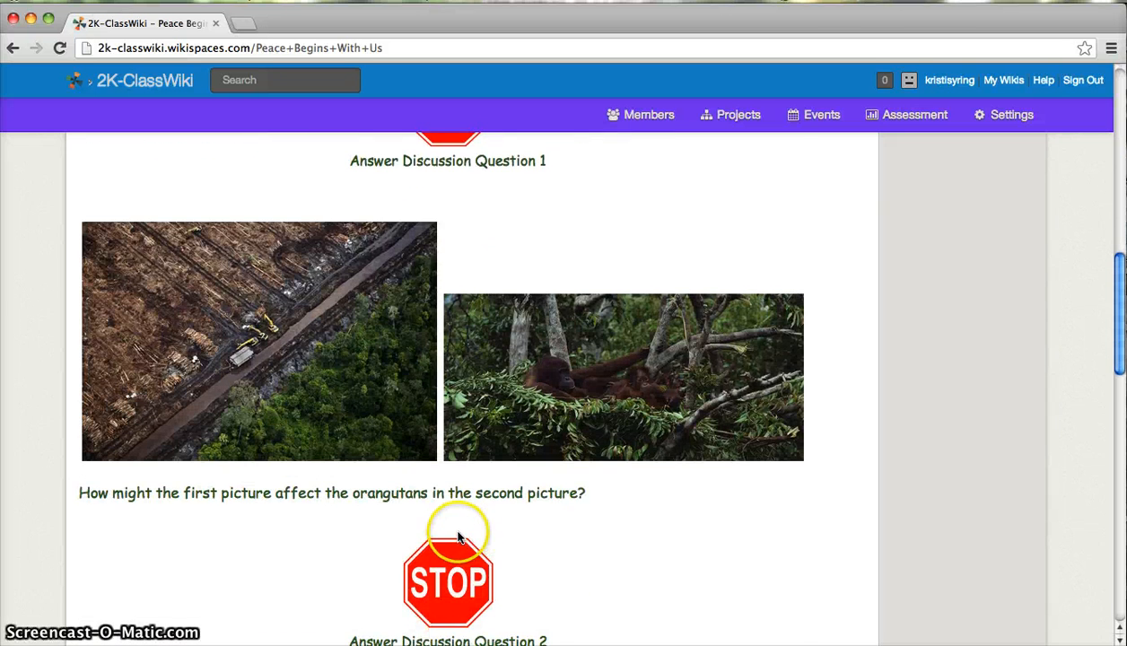
pyautogui.scroll(-6, 458, 541)
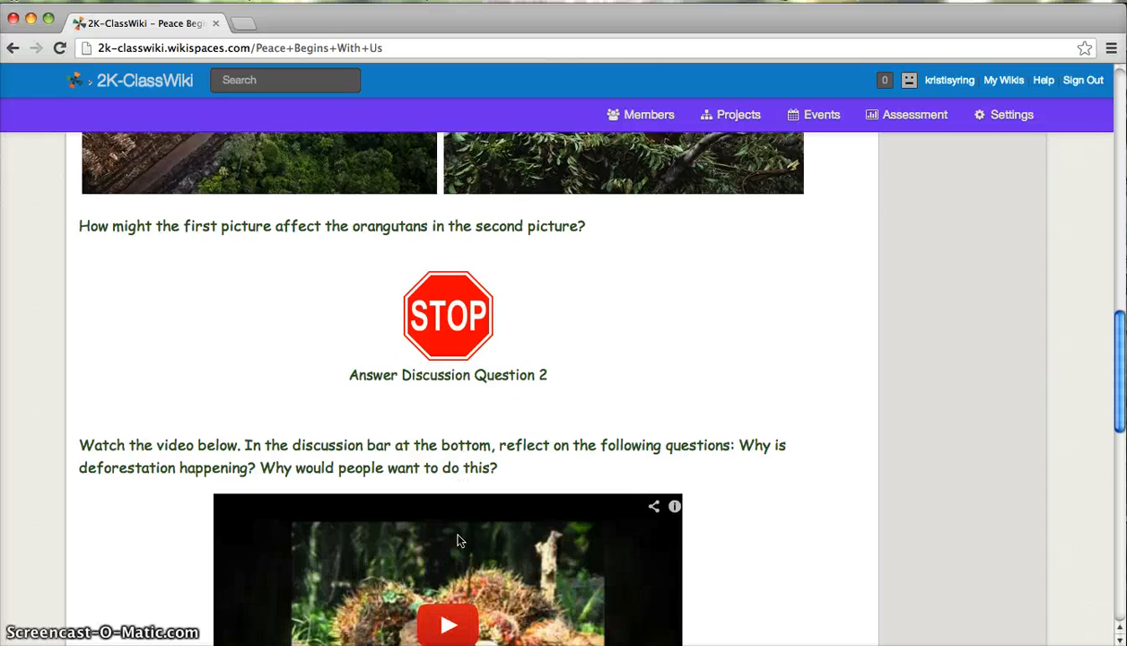
pyautogui.scroll(-2, 458, 541)
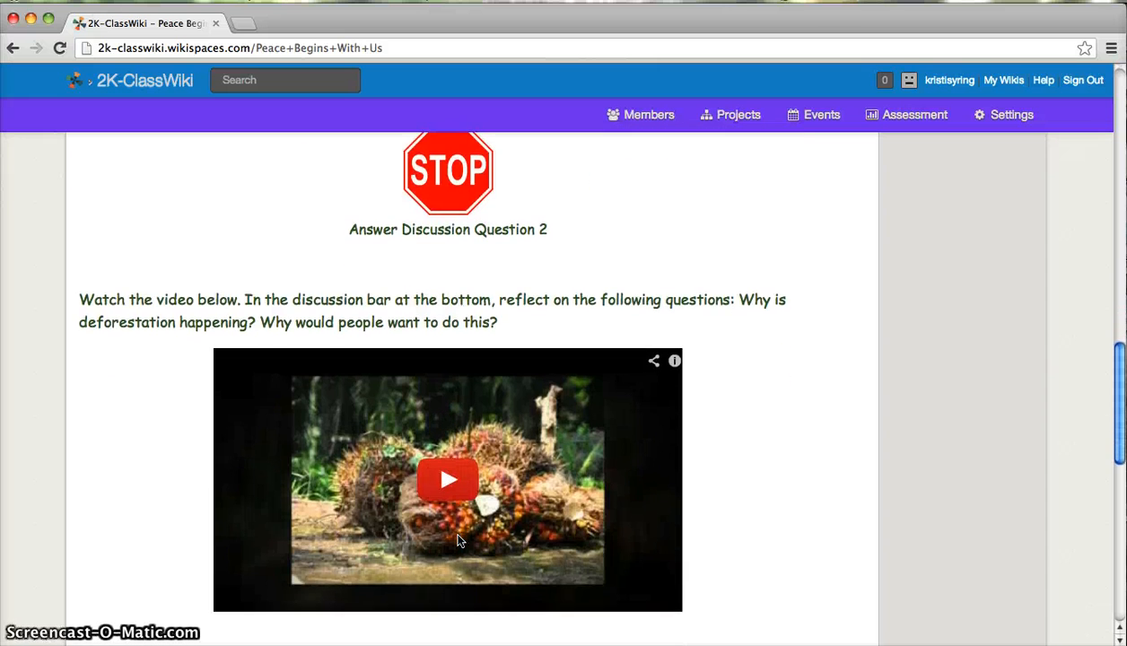
pyautogui.scroll(-5, 458, 540)
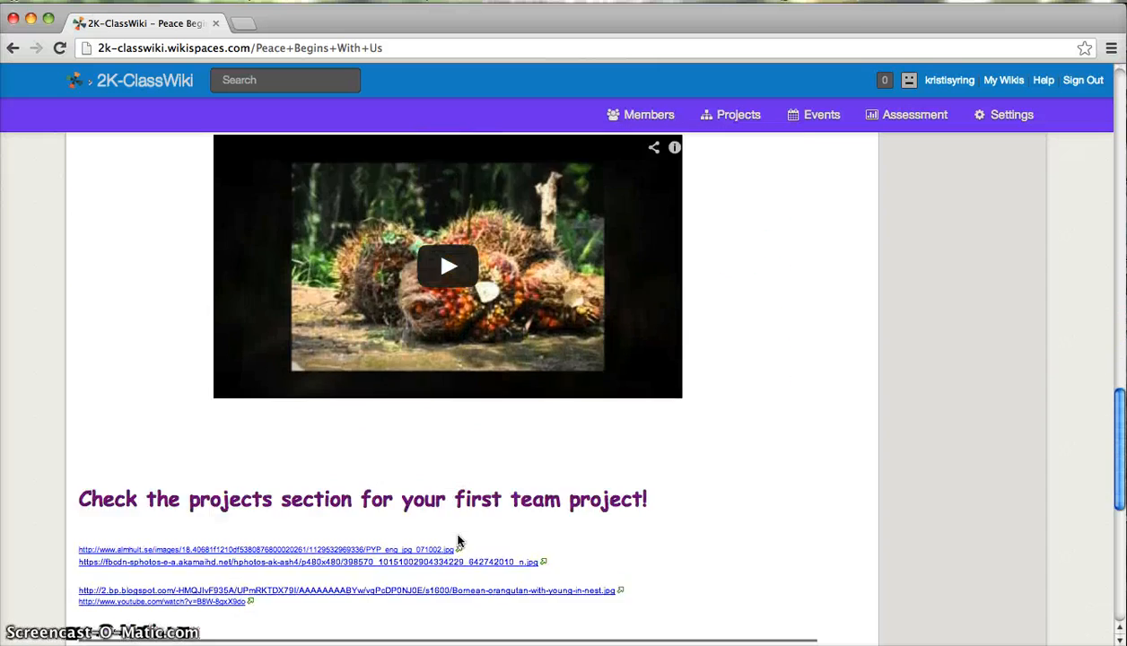
pyautogui.scroll(-5, 457, 540)
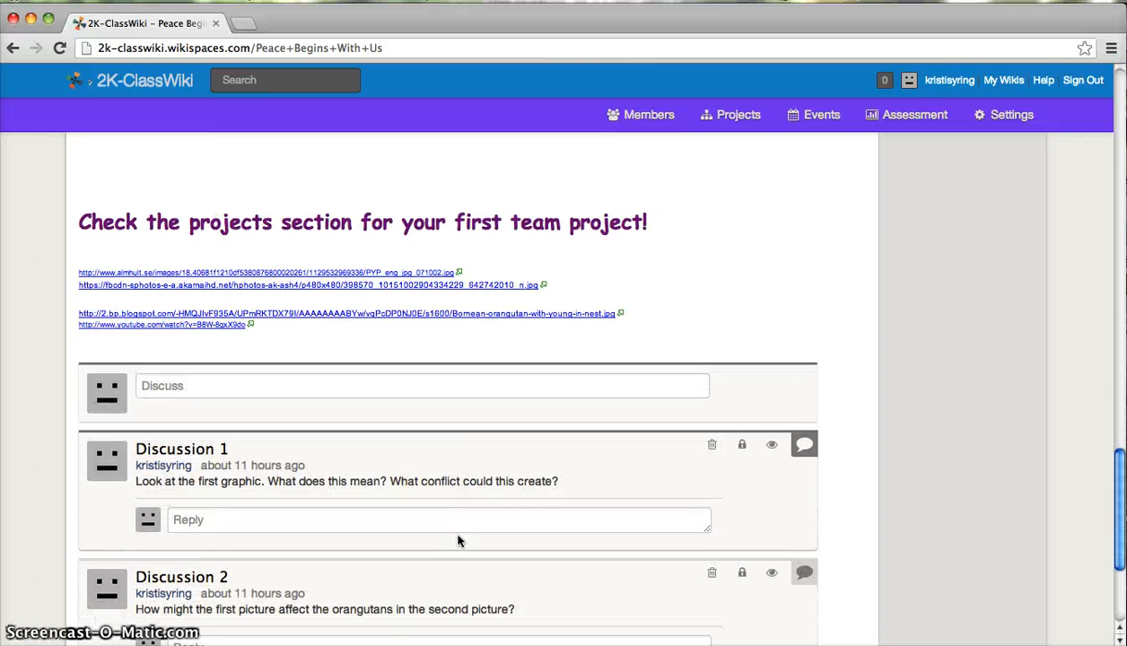
pyautogui.scroll(-3, 457, 541)
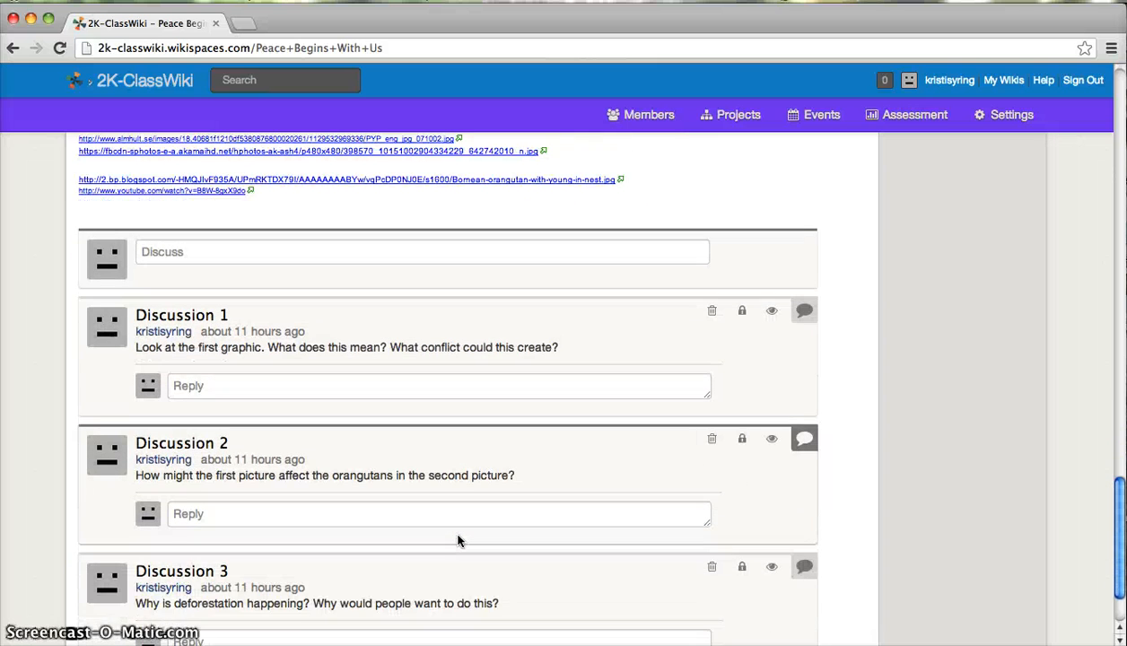
pyautogui.scroll(-1, 457, 540)
pyautogui.scroll(-1, 458, 541)
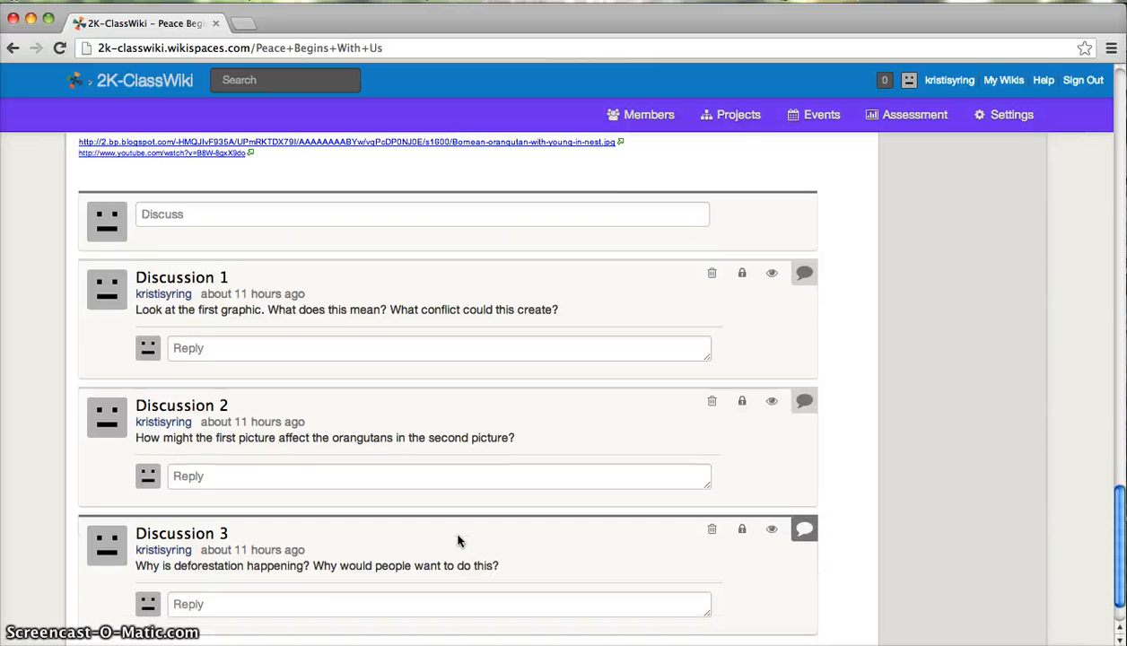
# Review the team project note and source links, and look back over the video and questions up to the unit overview
pyautogui.scroll(10, 458, 541)
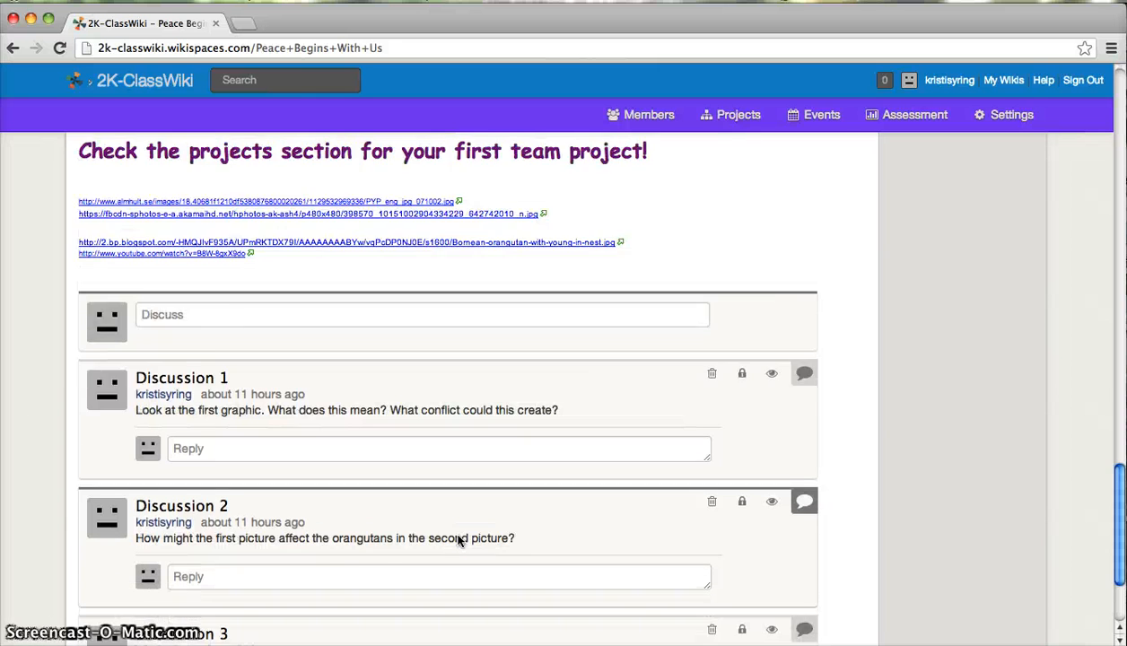
pyautogui.scroll(2, 458, 542)
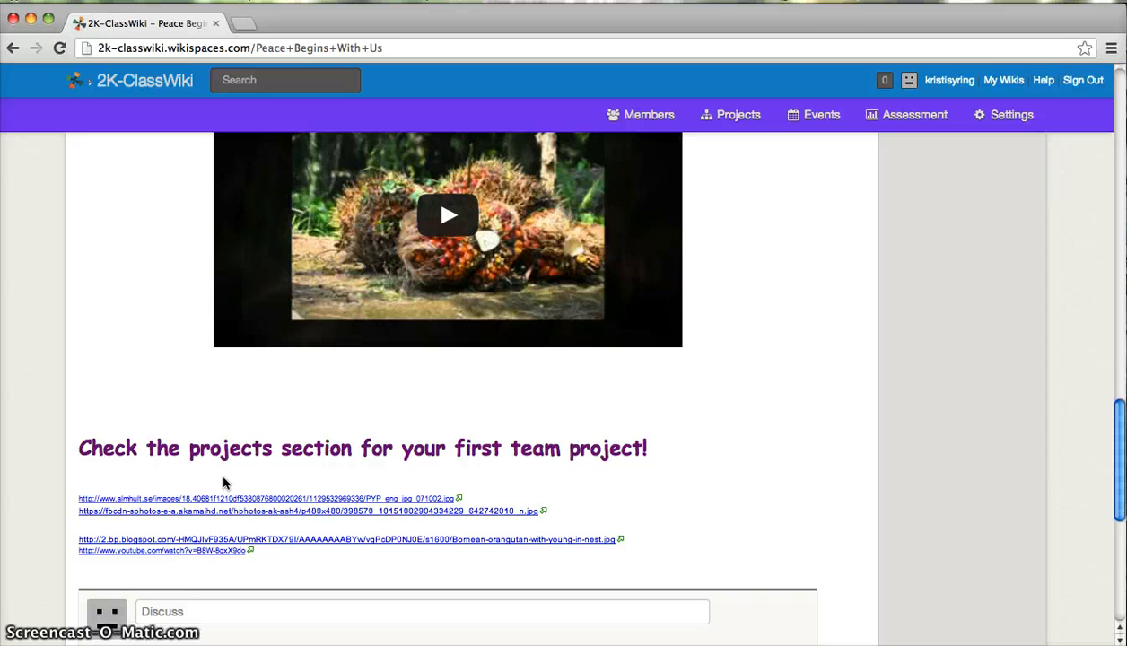
pyautogui.scroll(1, 225, 483)
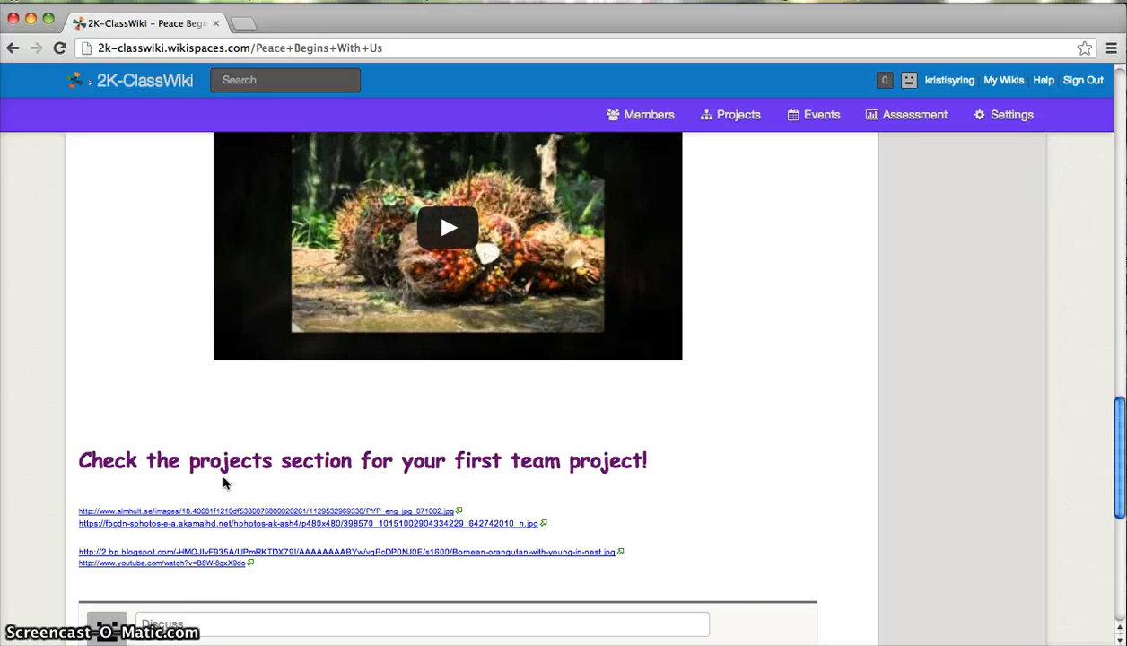
pyautogui.scroll(5, 225, 483)
pyautogui.scroll(-7, 222, 479)
pyautogui.scroll(12, 225, 482)
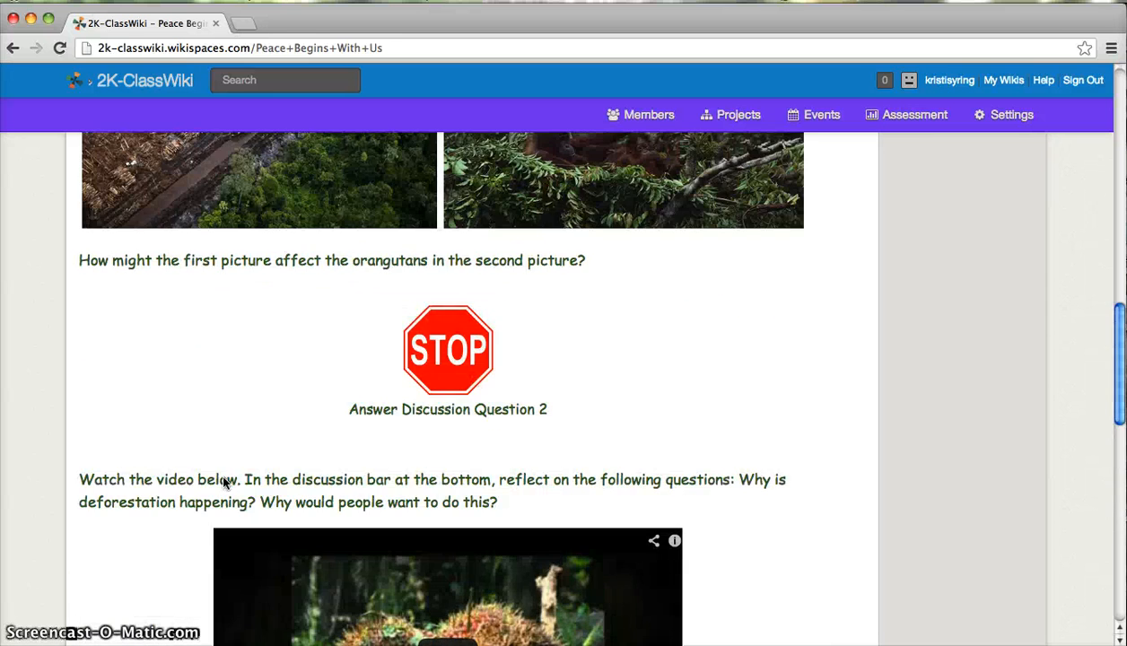
pyautogui.scroll(9, 225, 483)
pyautogui.scroll(-14, 224, 483)
pyautogui.scroll(9, 224, 483)
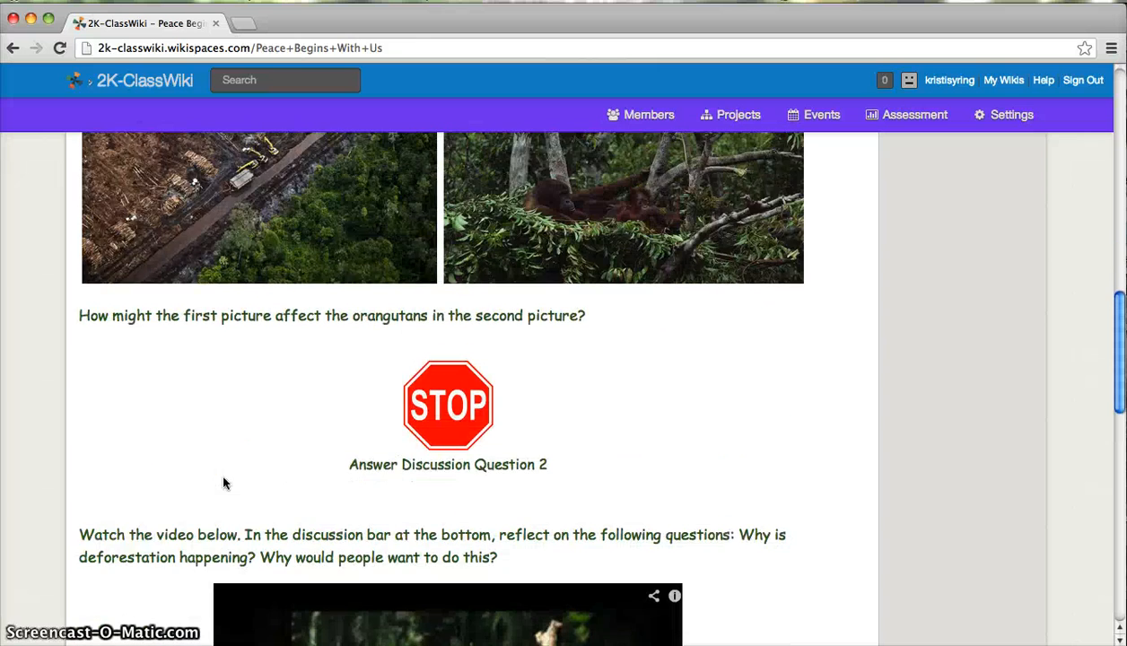
pyautogui.scroll(20, 224, 483)
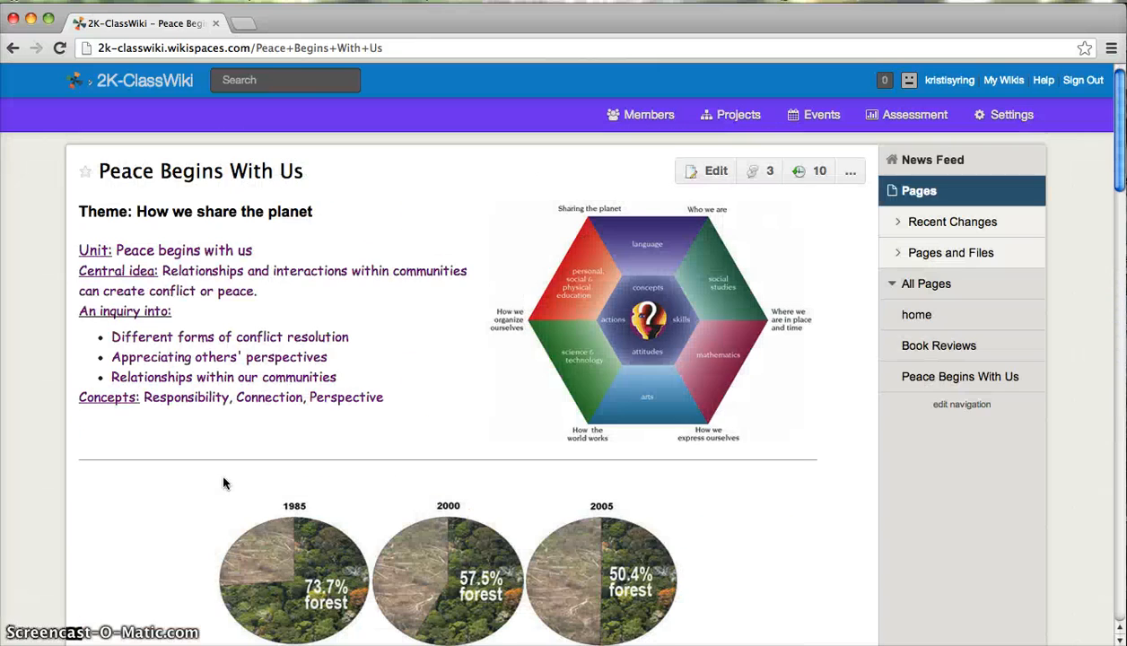
# Open the Peace Begins With Us page for editing and look at the Video widget choices such as YouTube, without inserting one
pyautogui.click(710, 171)
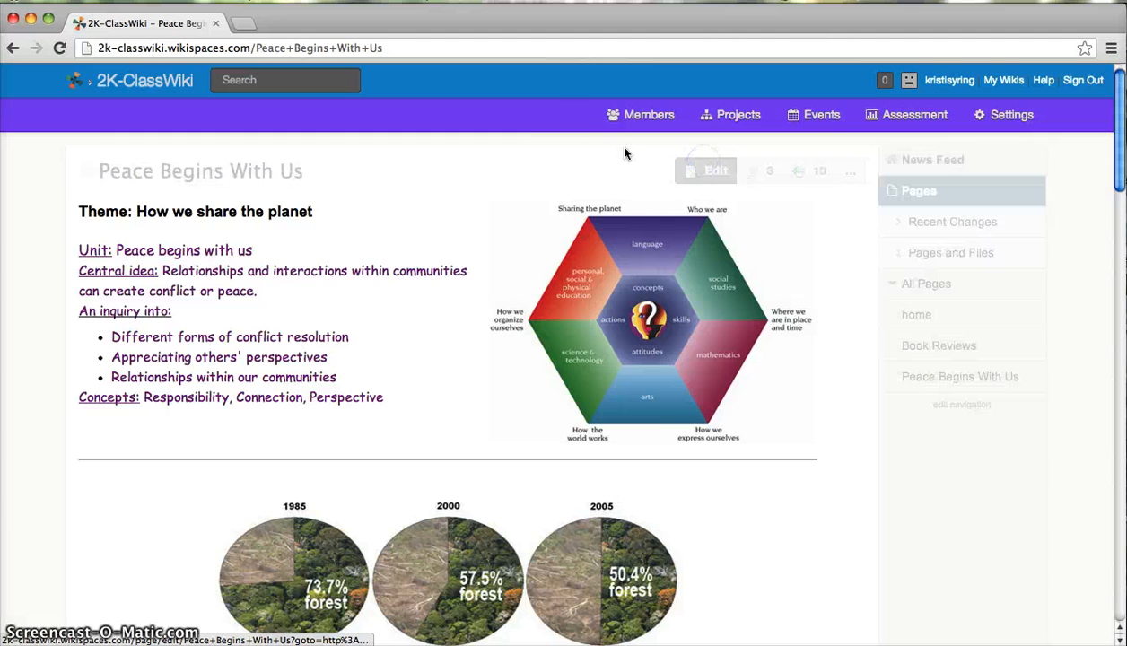
pyautogui.click(464, 174)
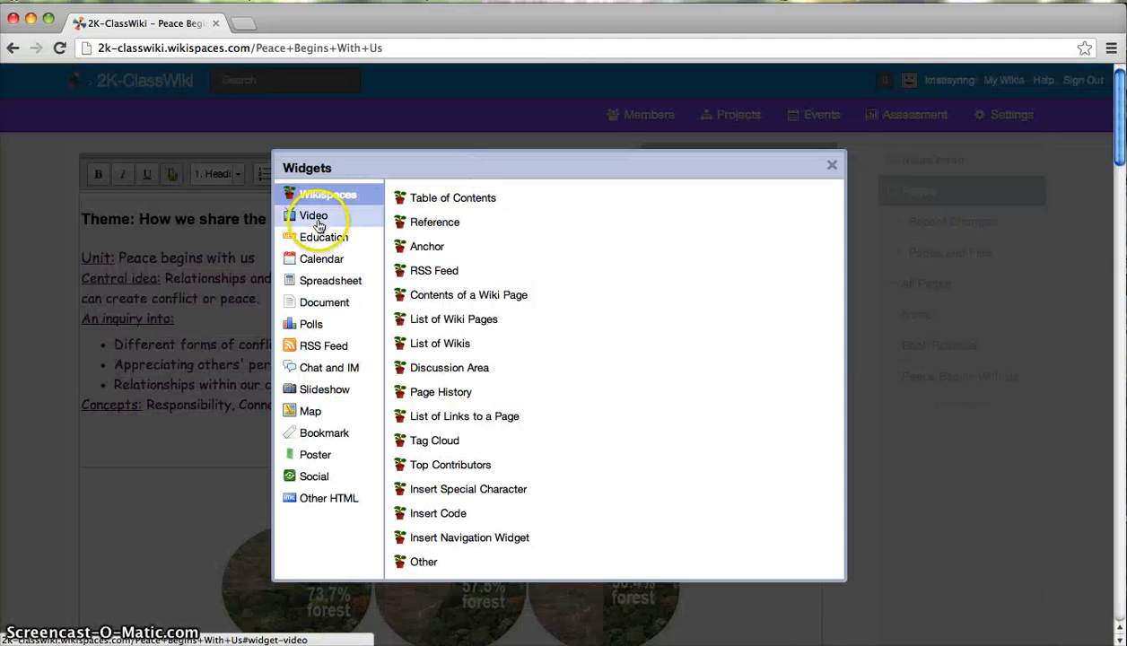
pyautogui.click(314, 218)
pyautogui.click(437, 203)
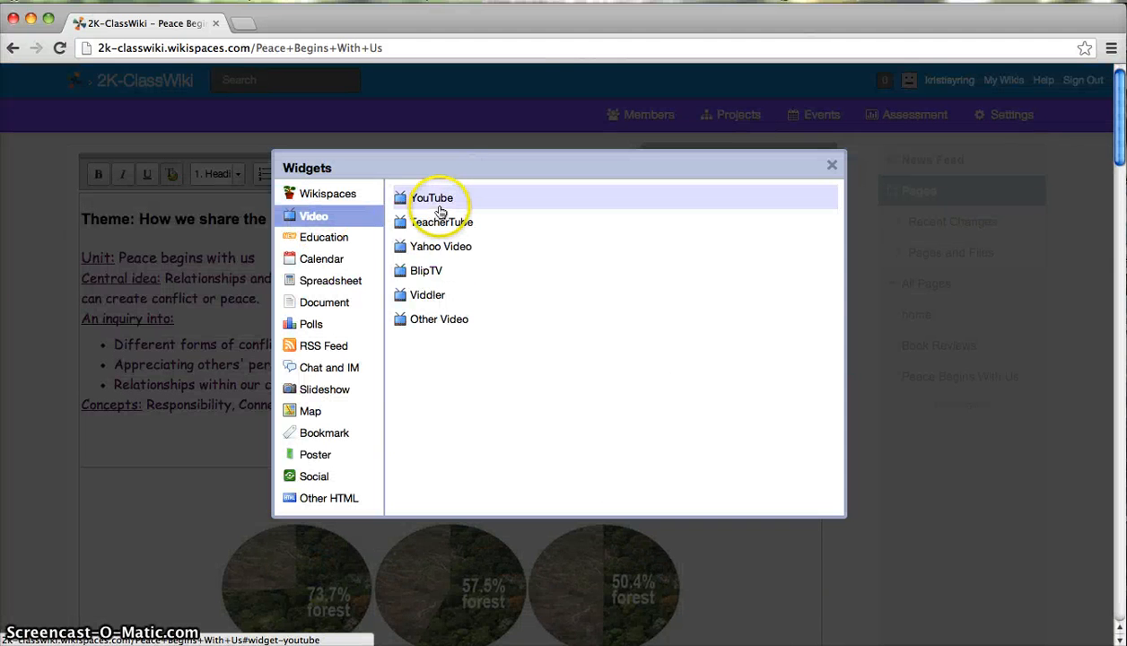
pyautogui.click(827, 169)
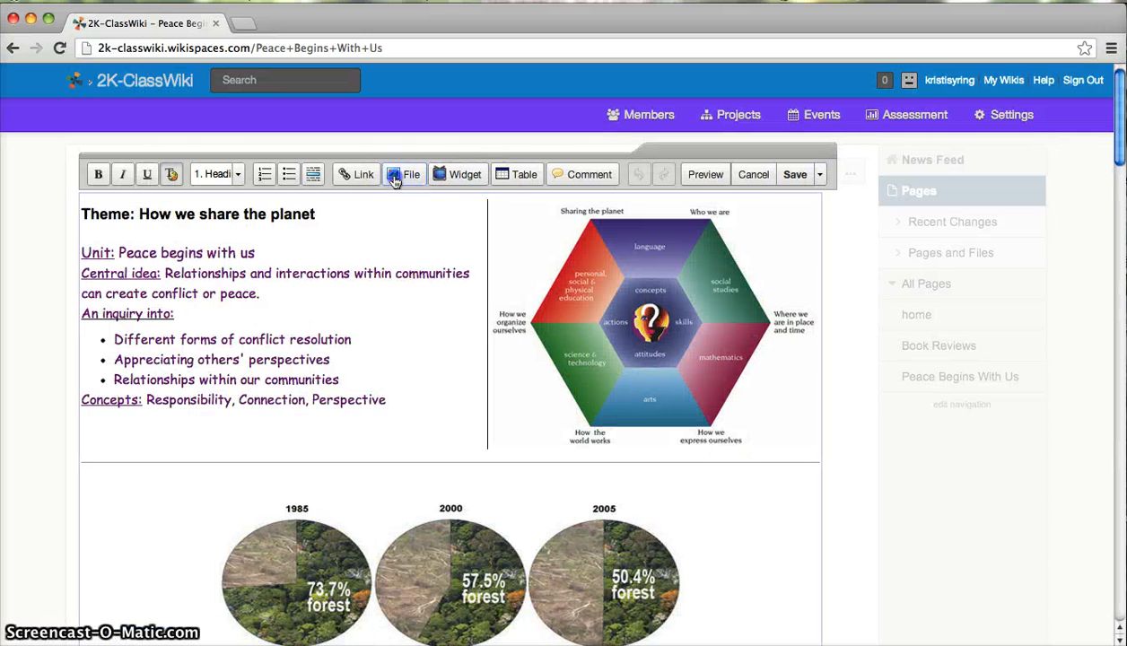
# Check the External Image option for inserting files, and leave the page editor without saving
pyautogui.click(405, 175)
pyautogui.click(325, 263)
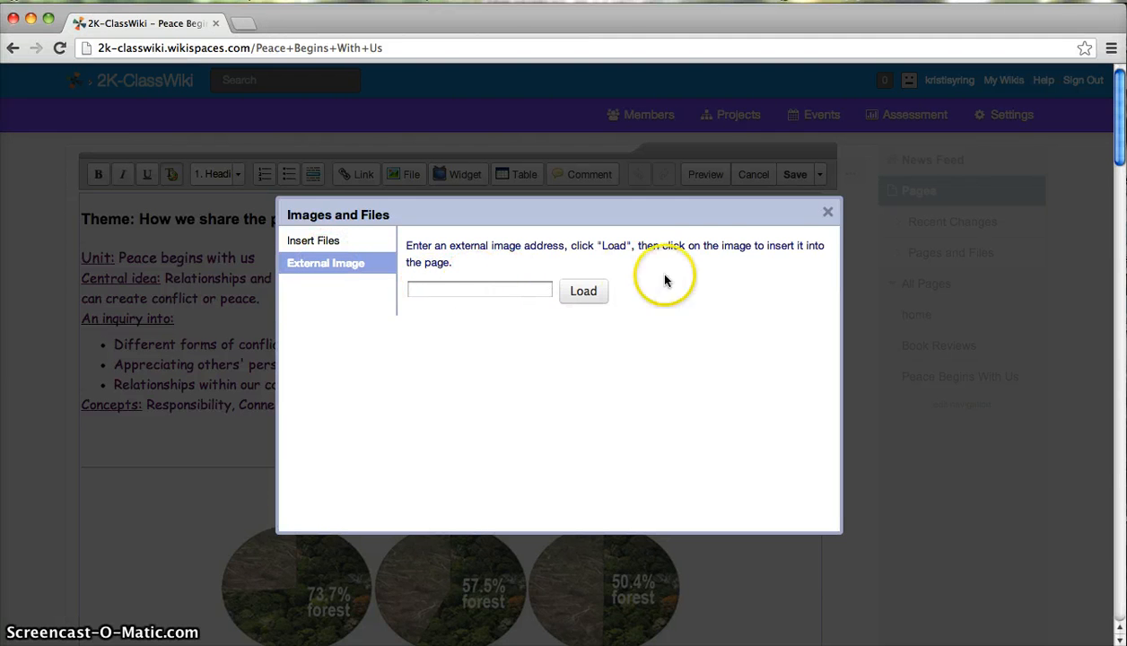
pyautogui.click(824, 214)
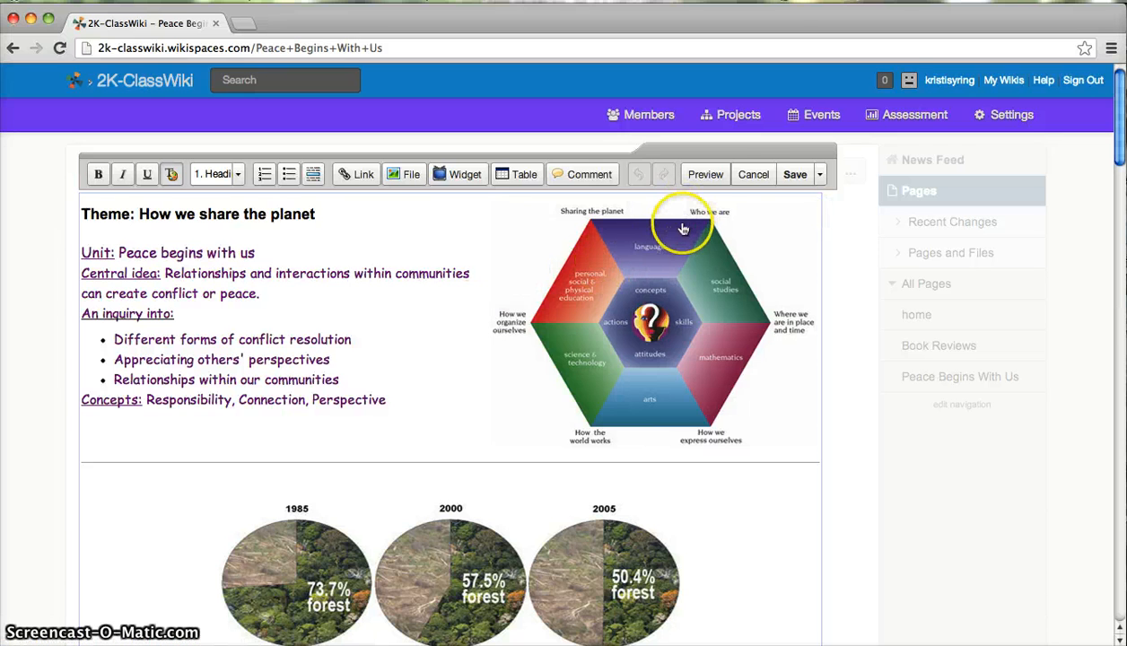
pyautogui.click(756, 177)
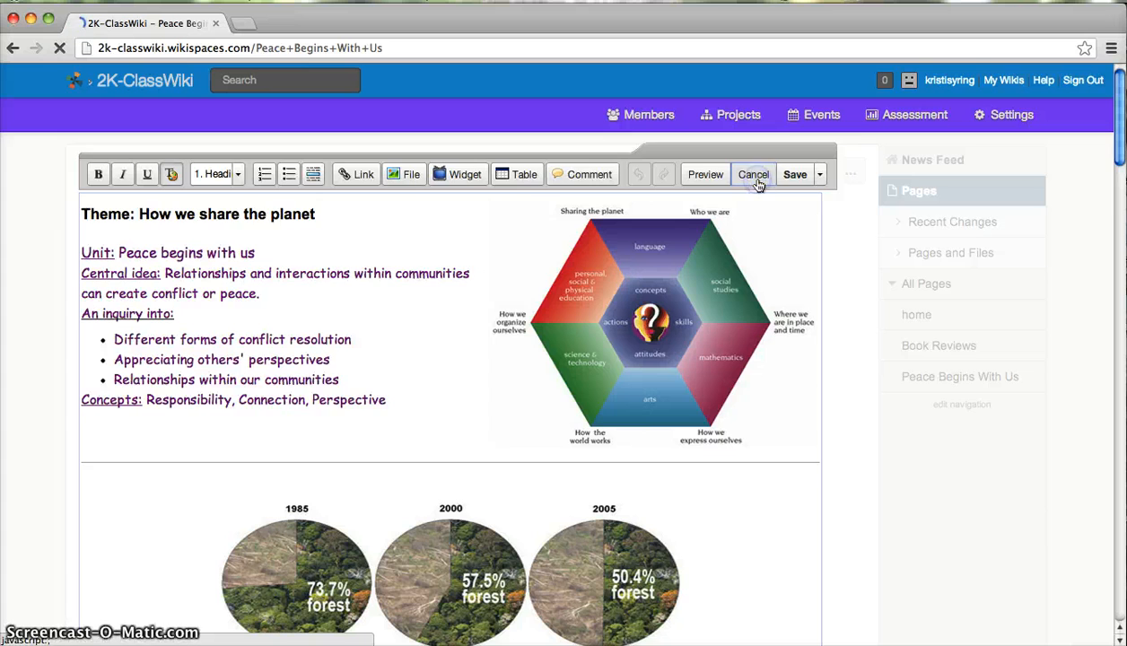
# Glance over the Peace Begins With Us page again, and examine the team list on the Sustainability project's management page
pyautogui.scroll(-10, 636, 357)
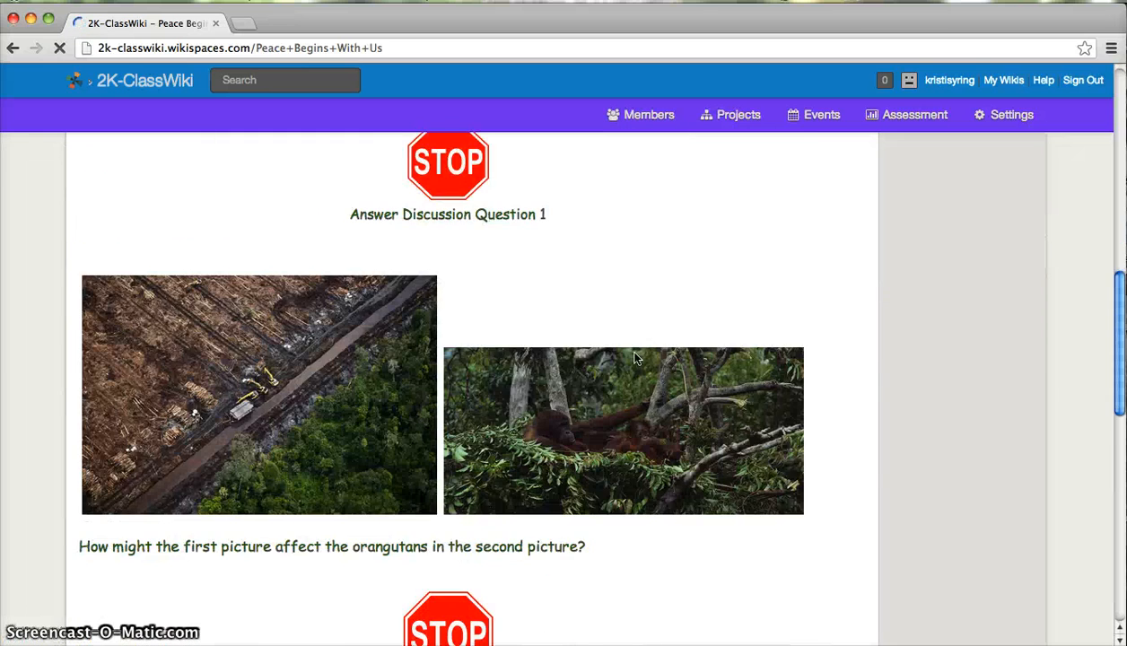
pyautogui.scroll(10, 637, 358)
pyautogui.click(822, 151)
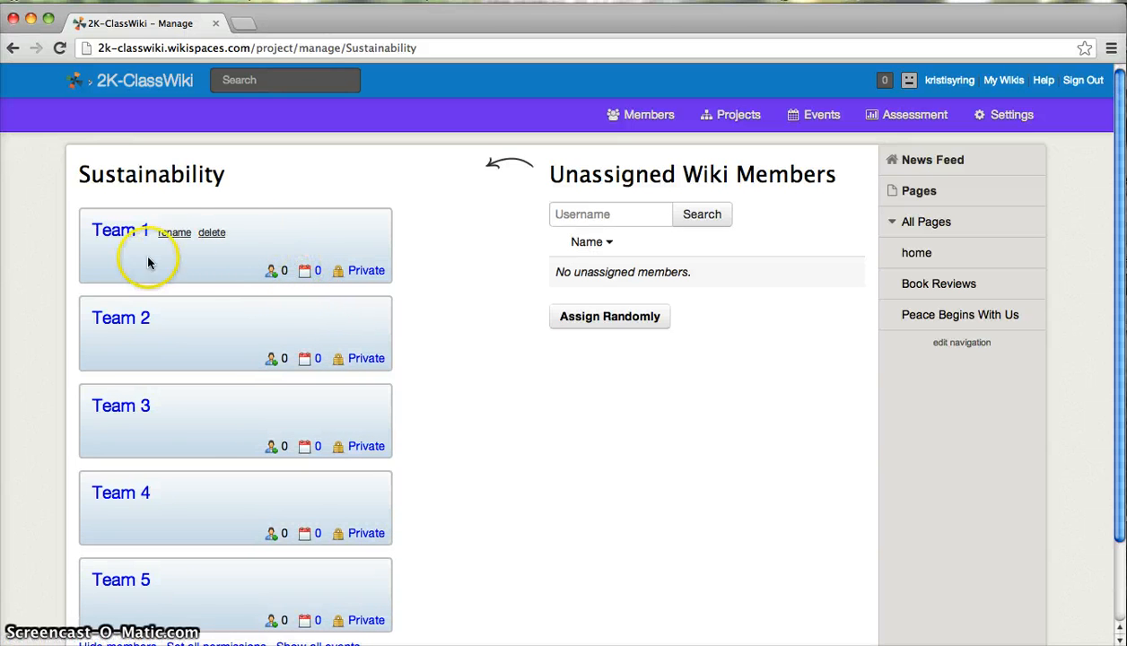
pyautogui.scroll(-2, 298, 314)
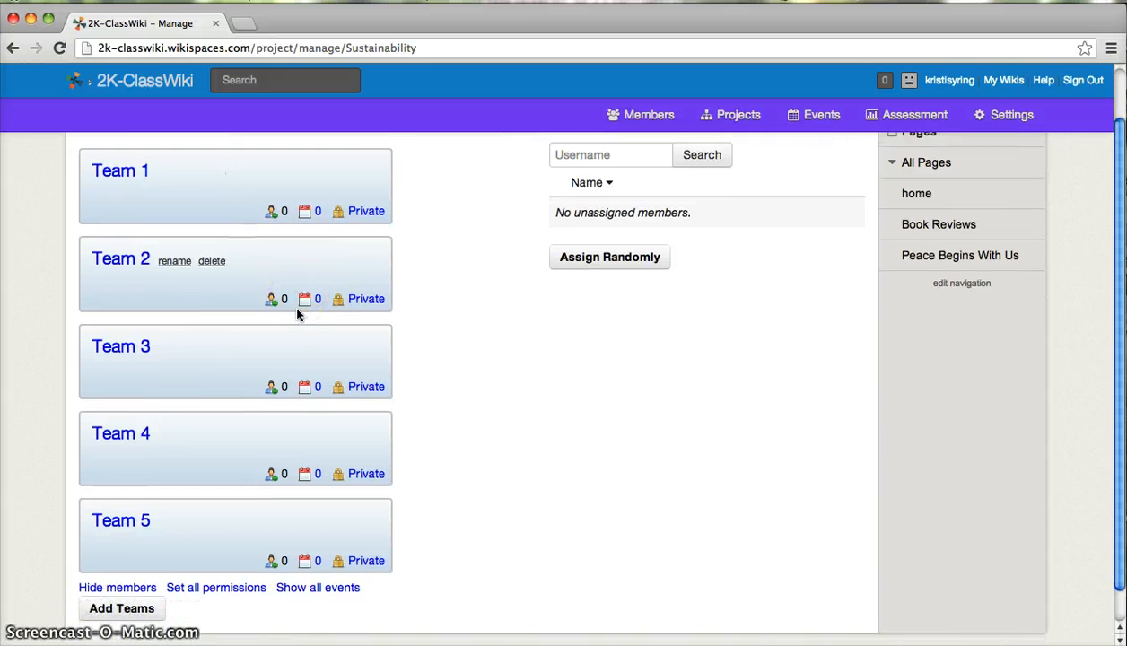
pyautogui.scroll(2, 298, 314)
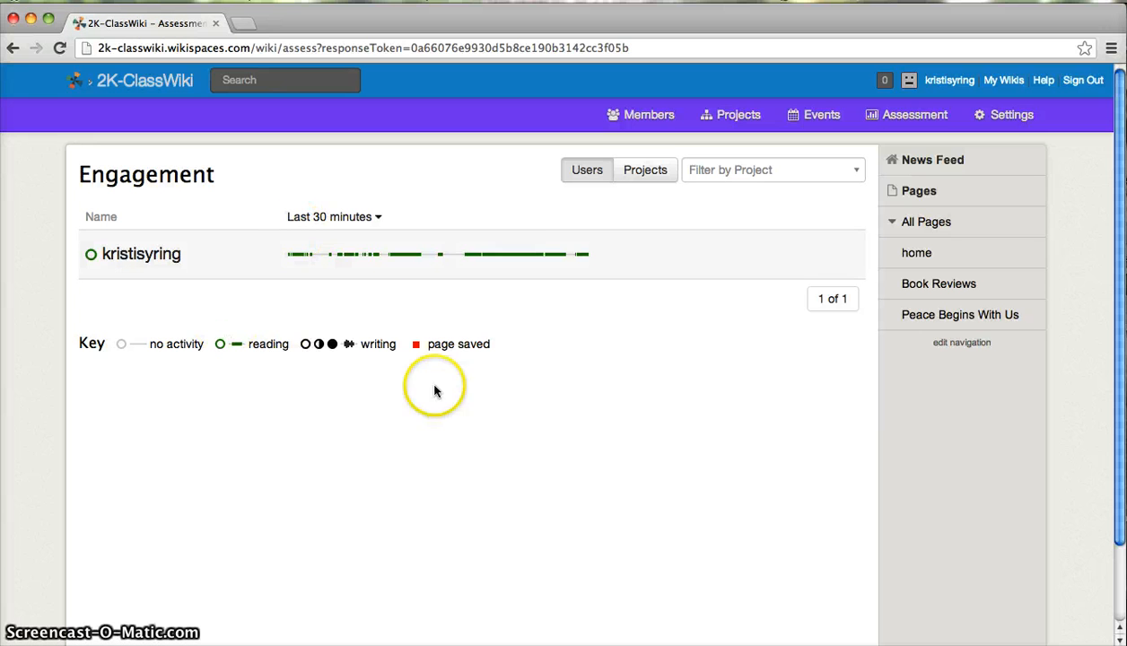
# View the Engagement assessment by project instead of by user
pyautogui.click(658, 180)
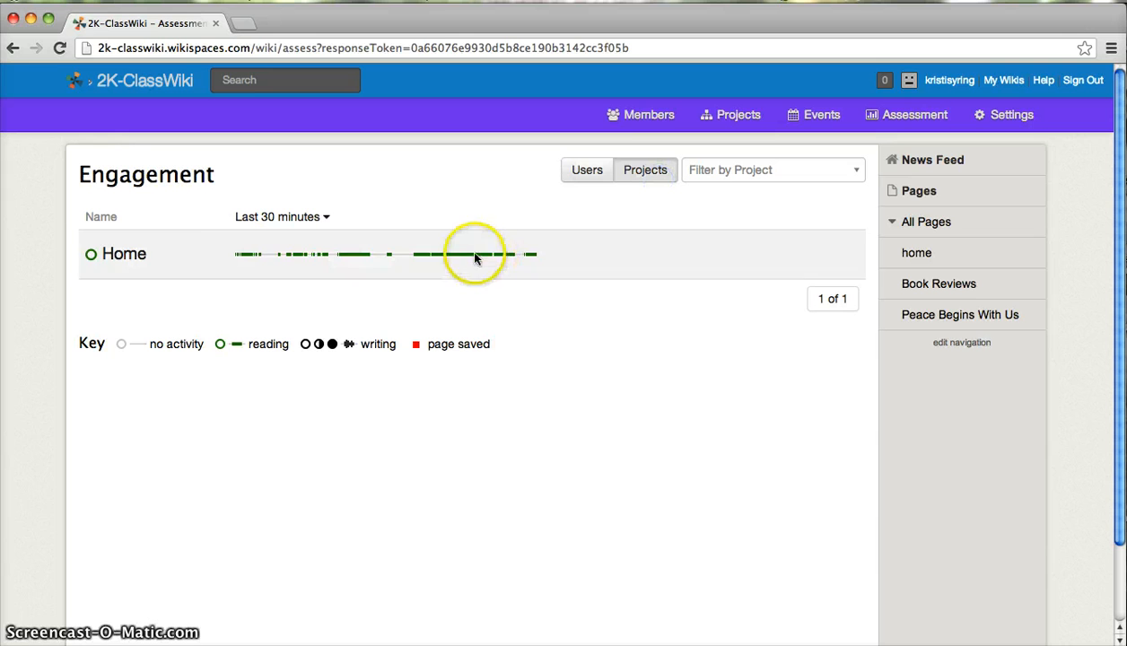